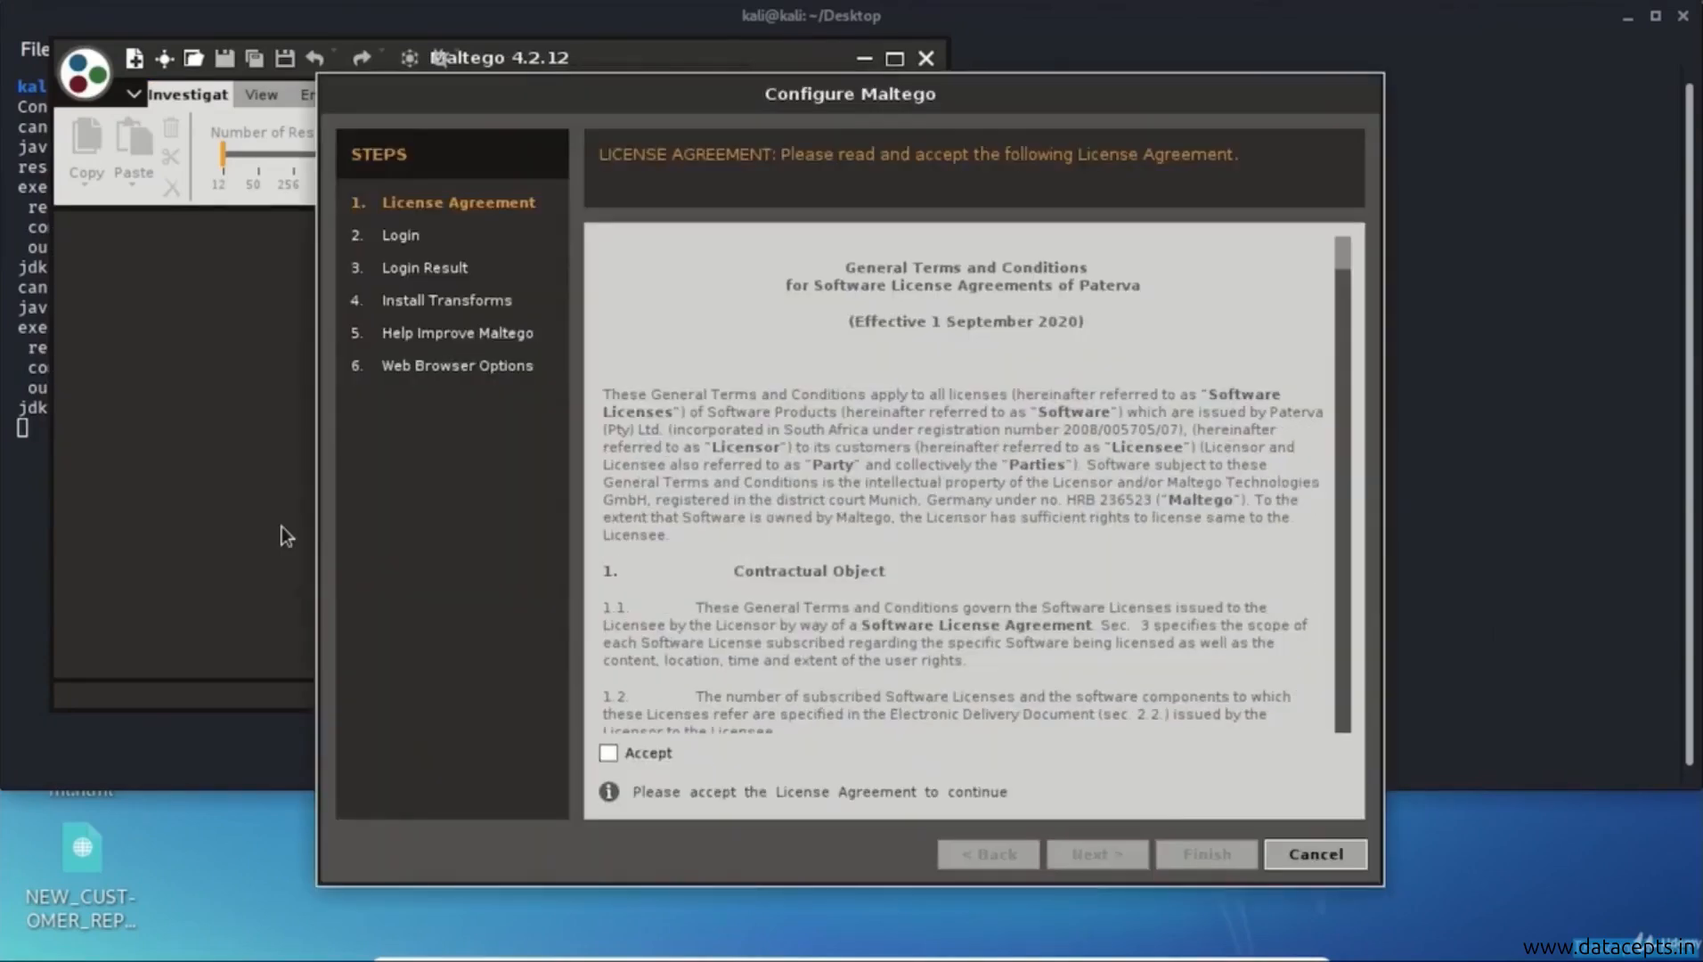
# Accept the license agreement and log in to the Maltego Community Server with the account e-mail, password and captcha solution.
pyautogui.click(668, 751)
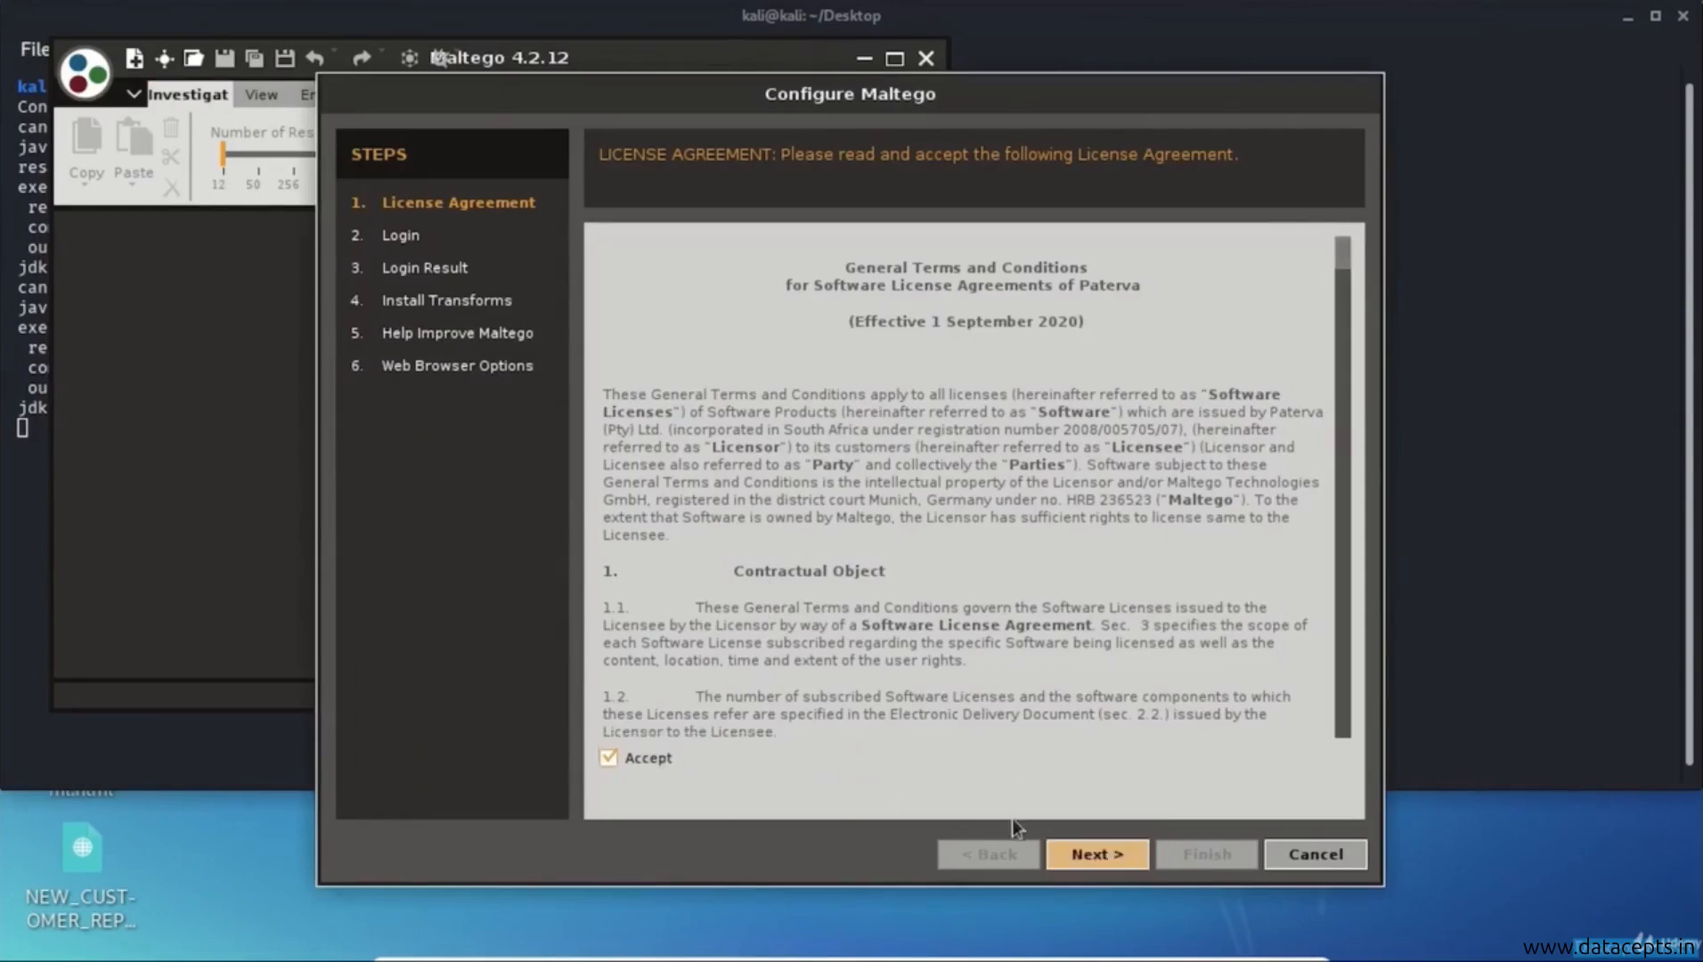
pyautogui.click(1112, 857)
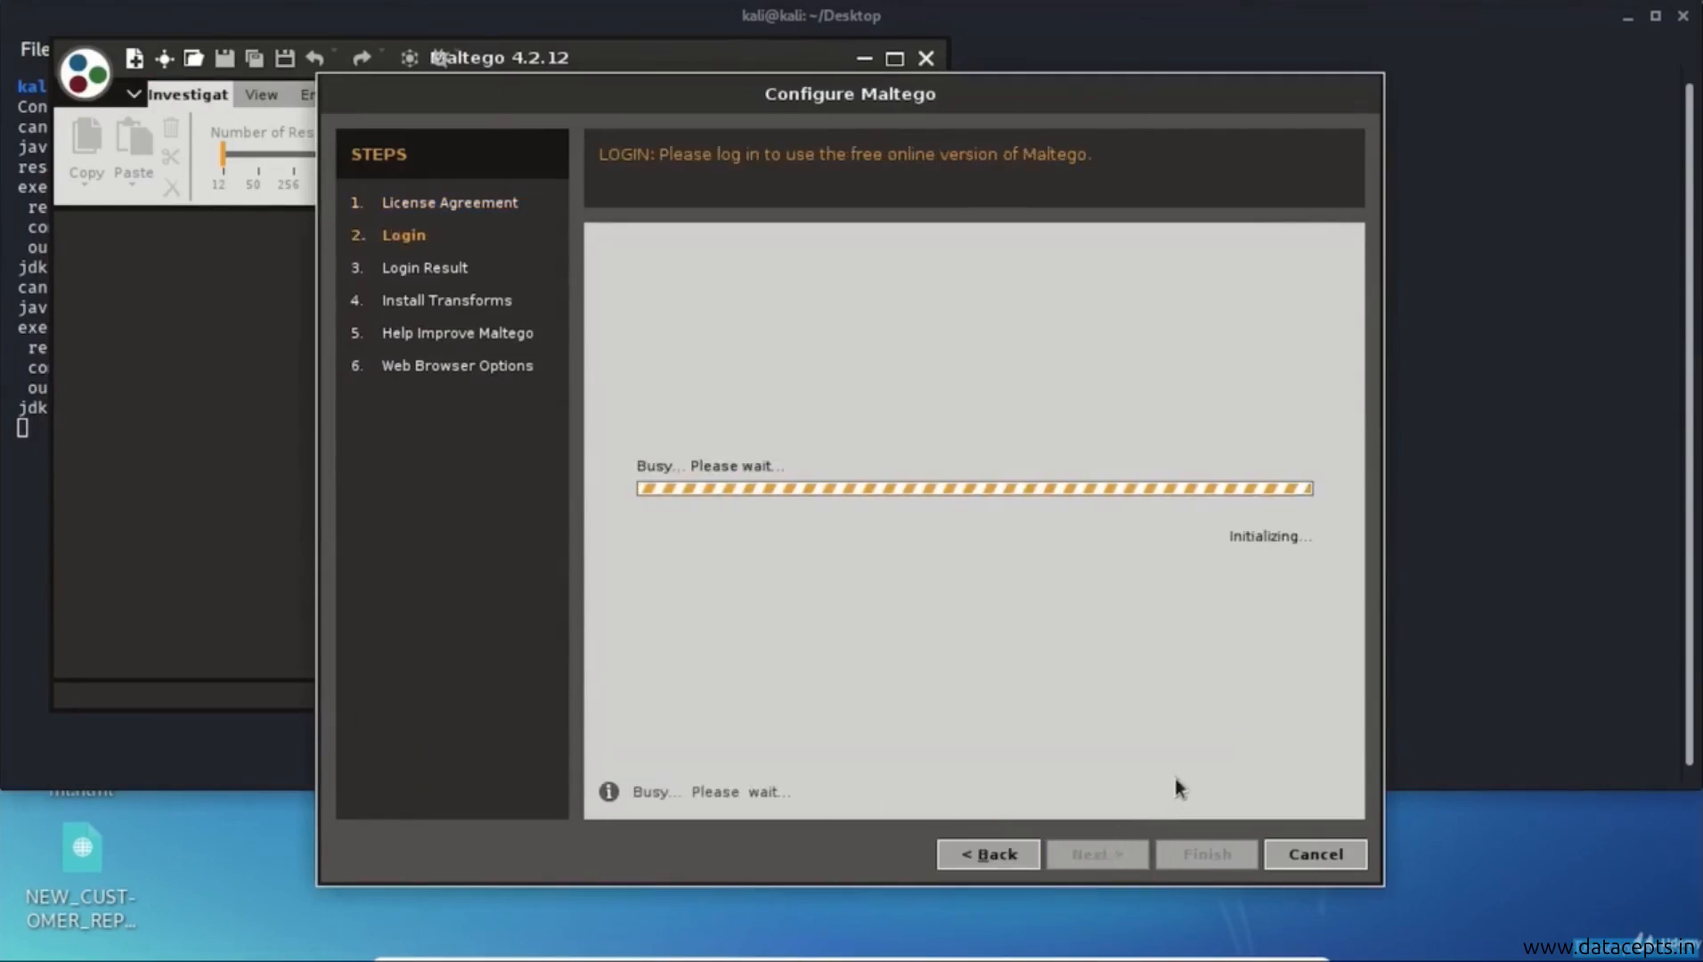
pyautogui.click(836, 340)
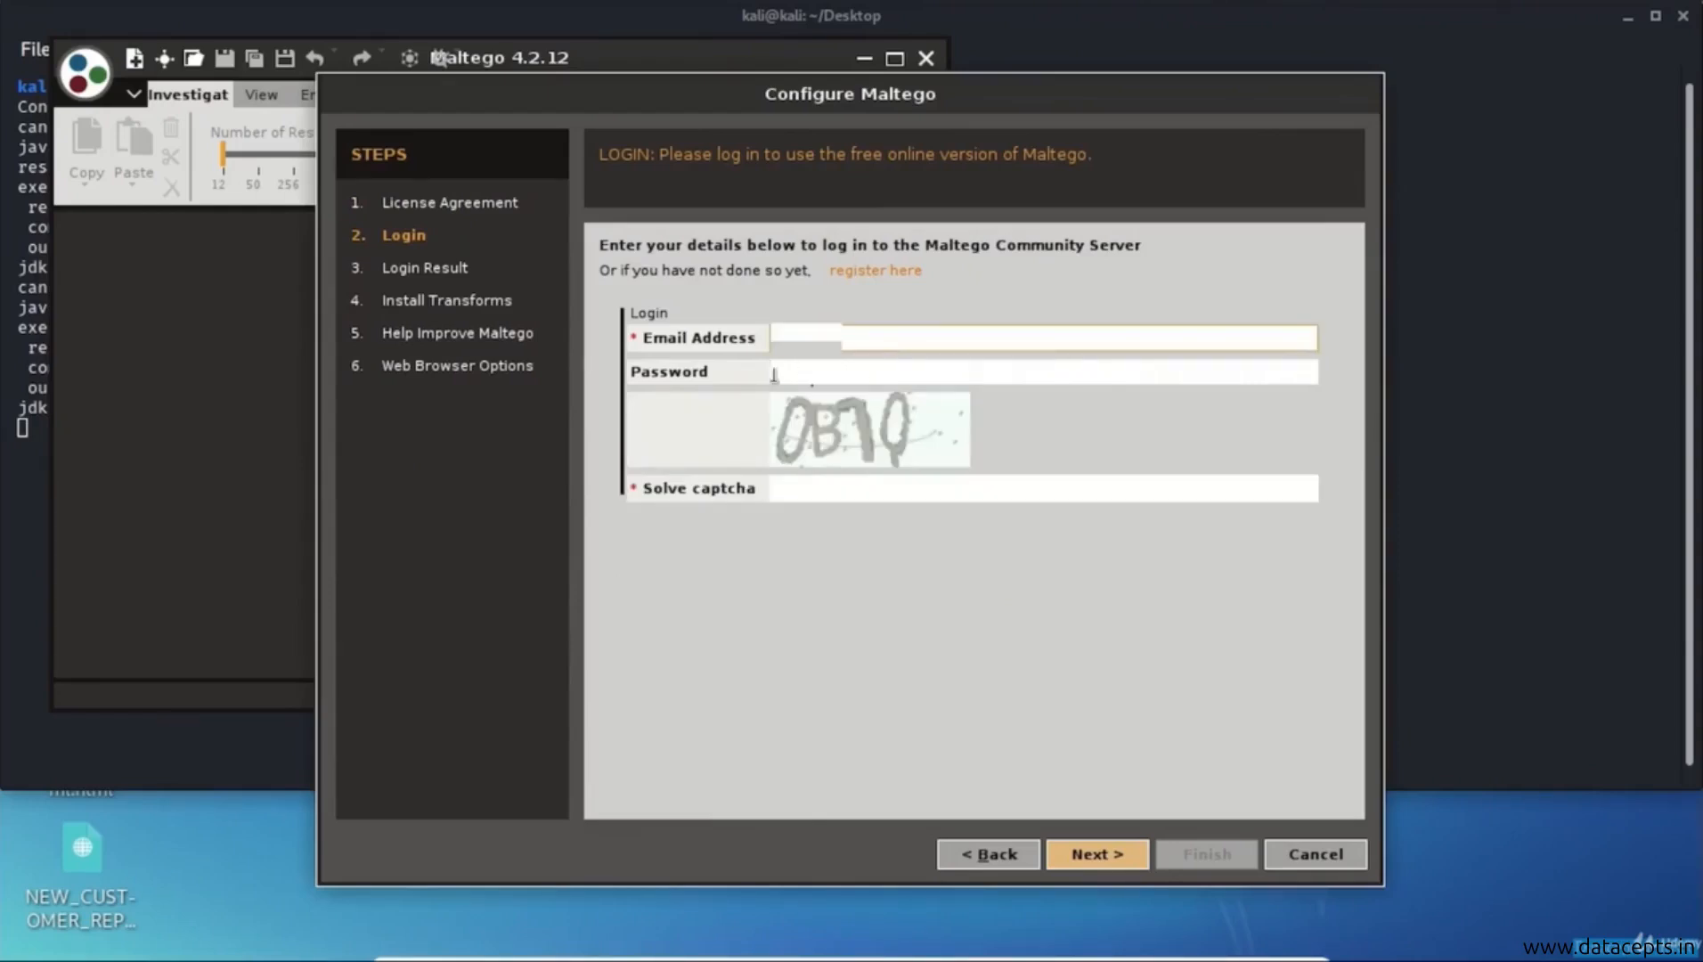
pyautogui.write('@g')
pyautogui.write('mail.com')
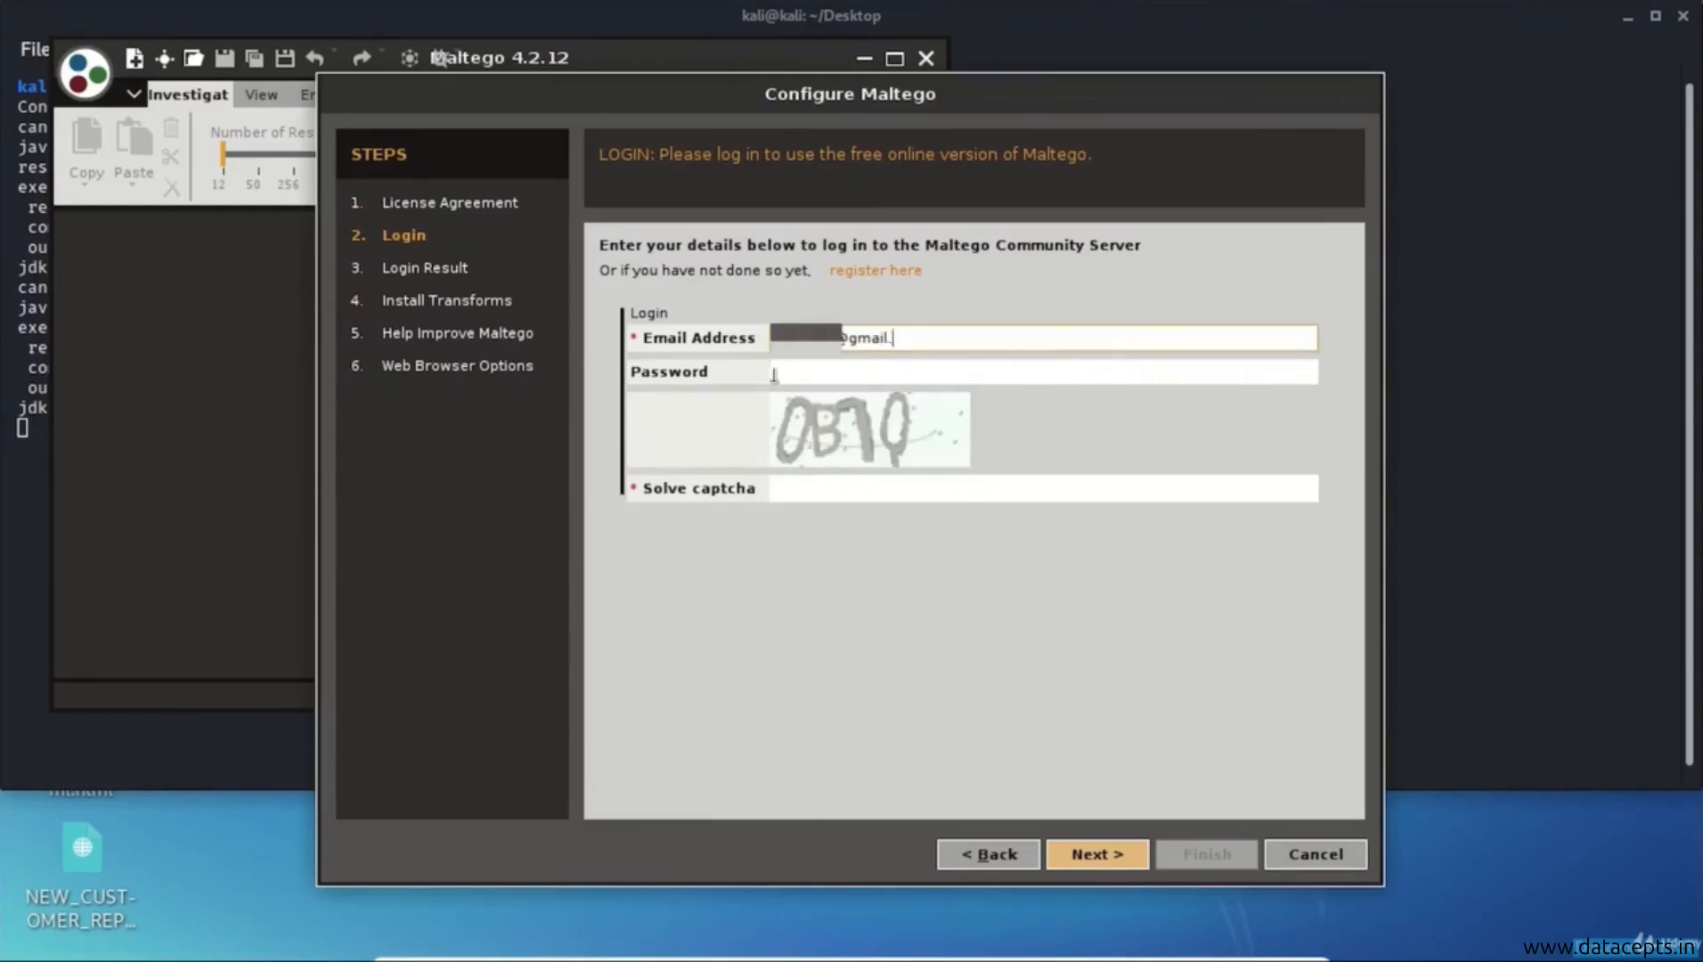
pyautogui.click(774, 374)
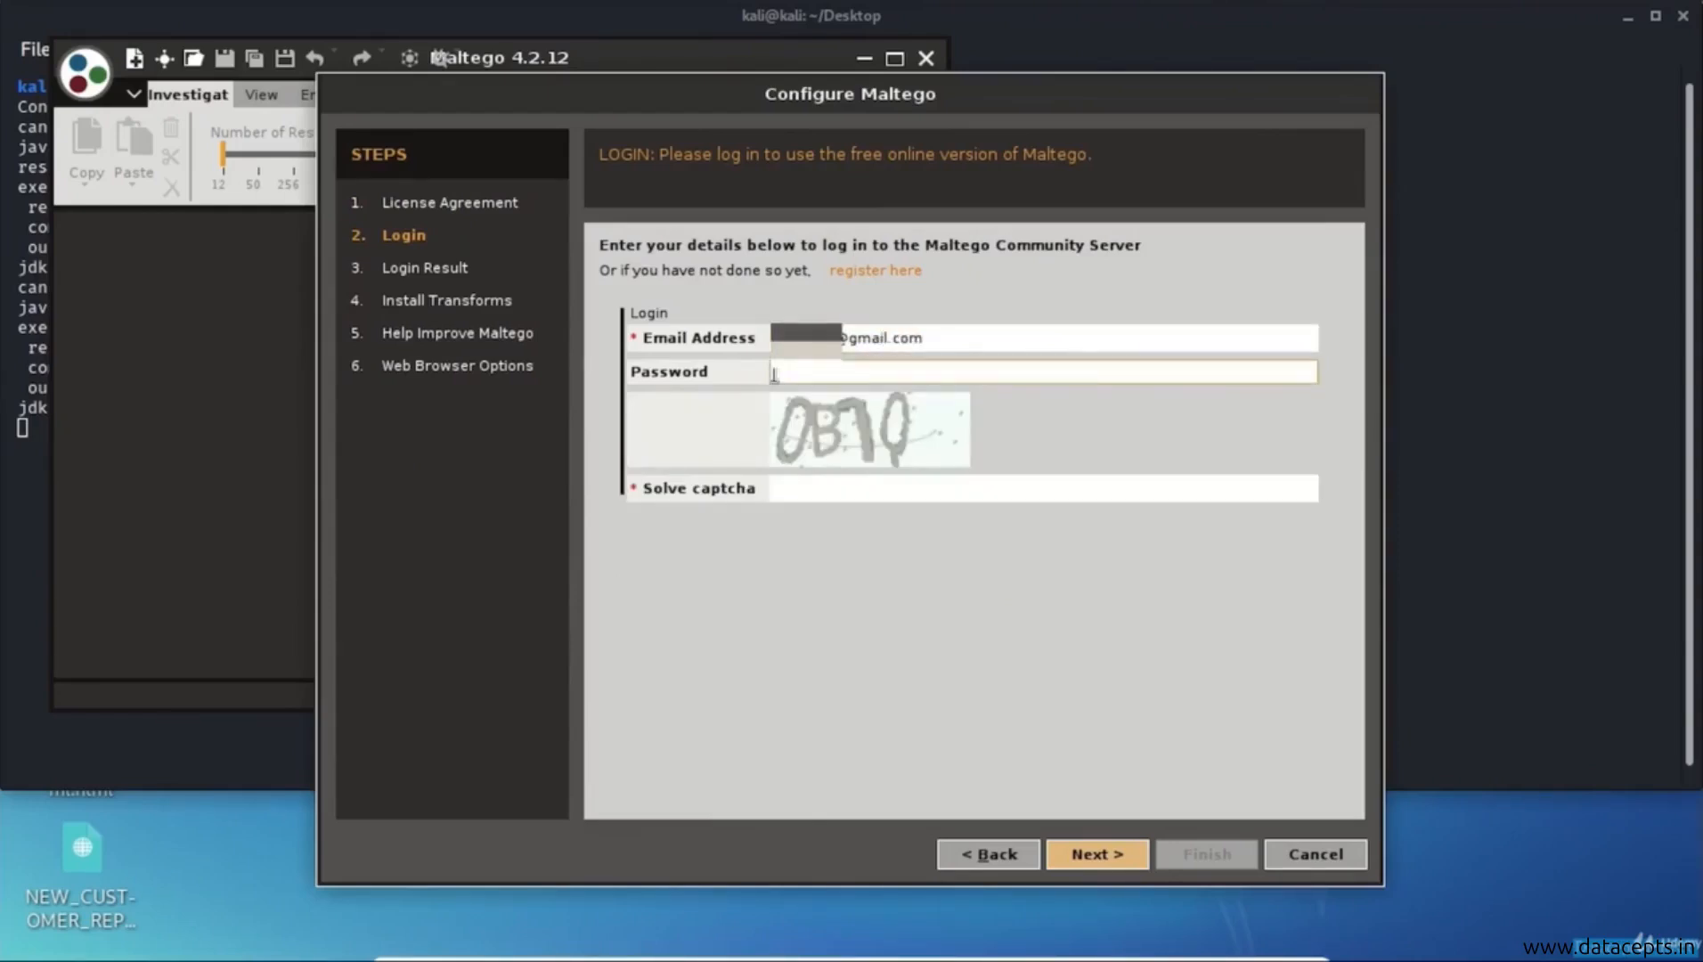
pyautogui.write('••••••••••')
pyautogui.press('Tab')
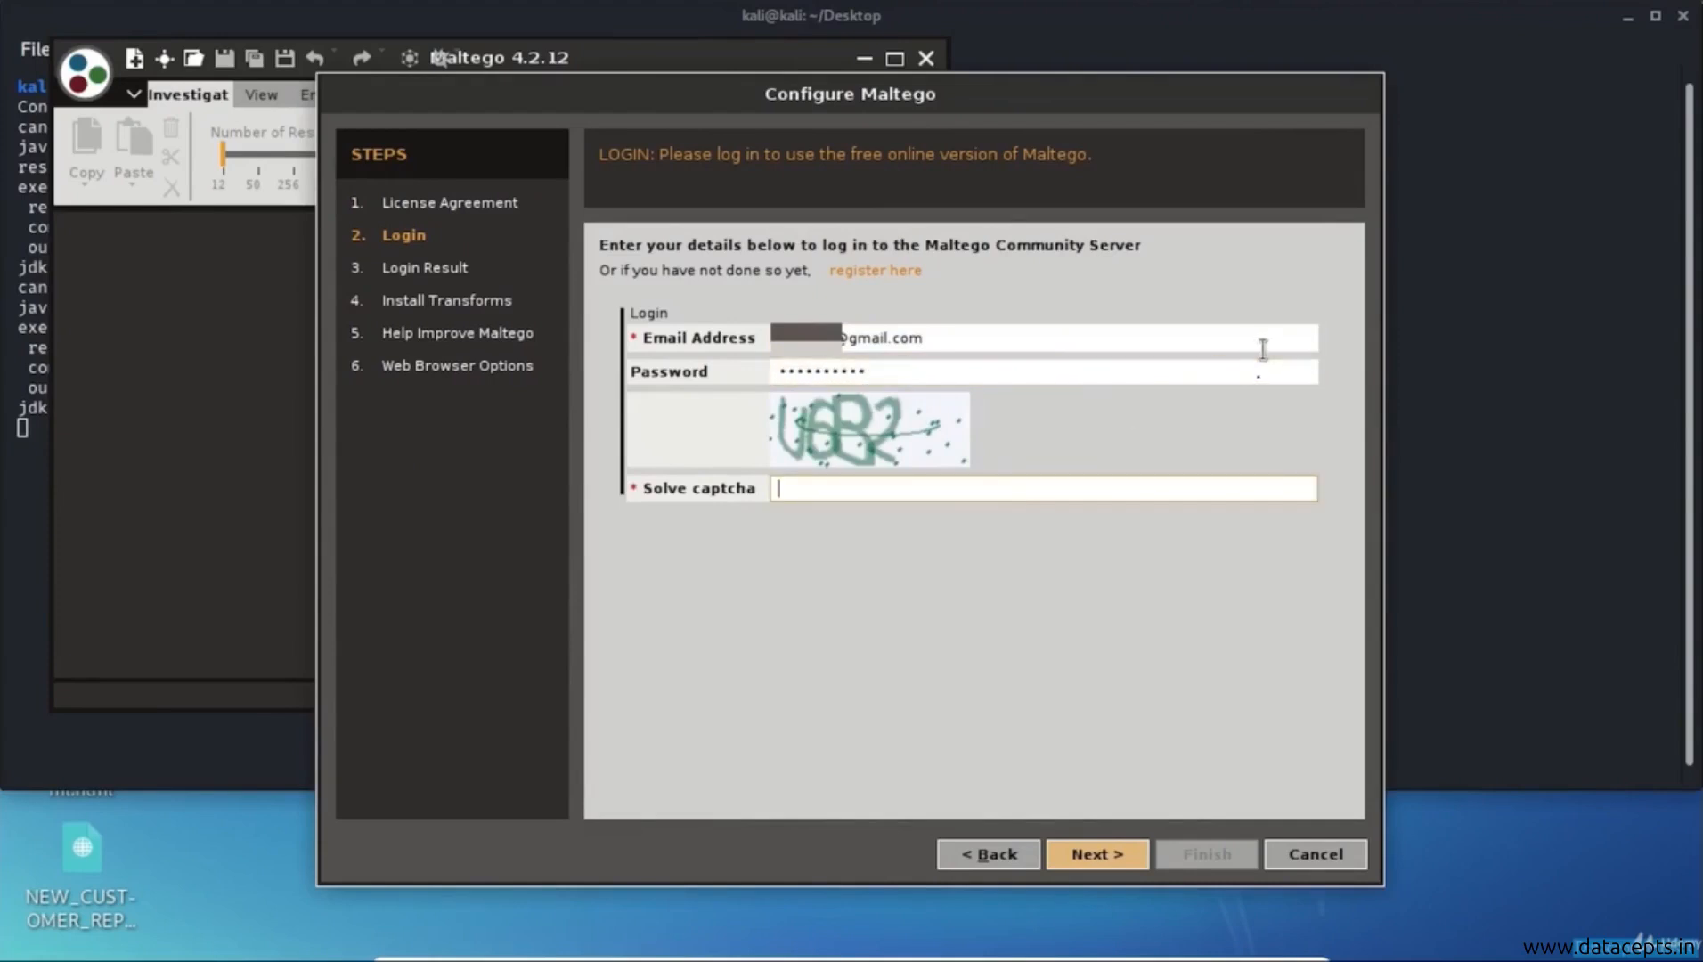
pyautogui.write('U6B2')
pyautogui.click(1096, 853)
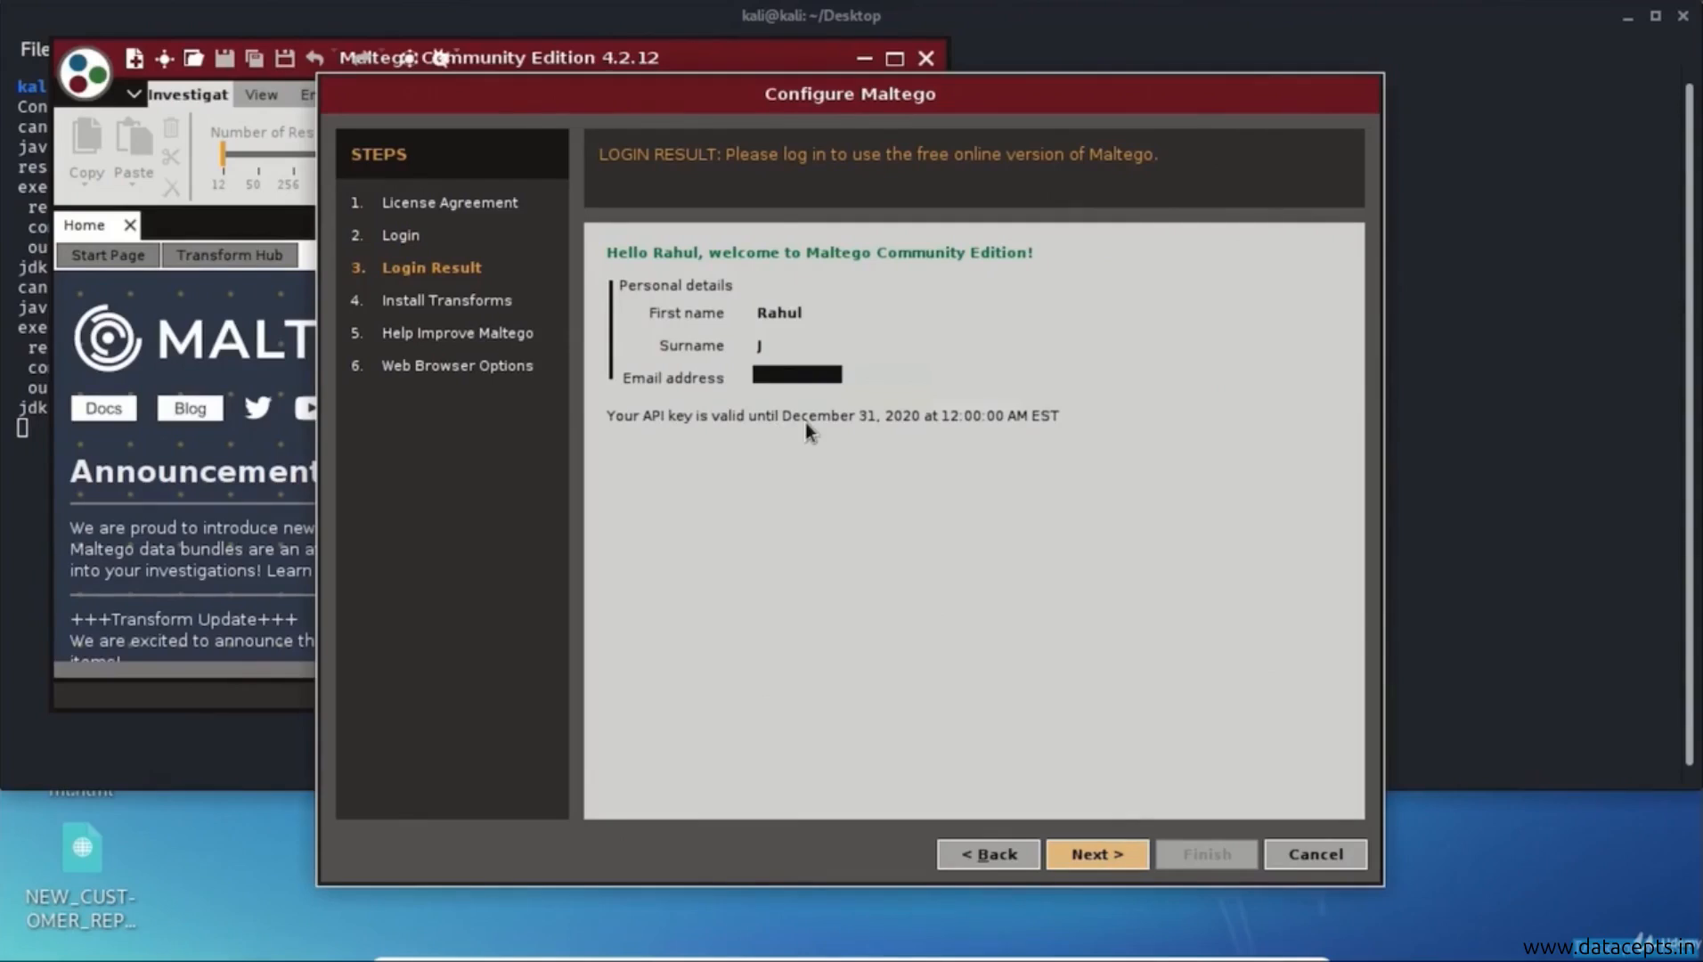
# Complete the configuration wizard with error reports off and the default system browser, and acknowledge the privacy policy change notice.
pyautogui.click(1105, 851)
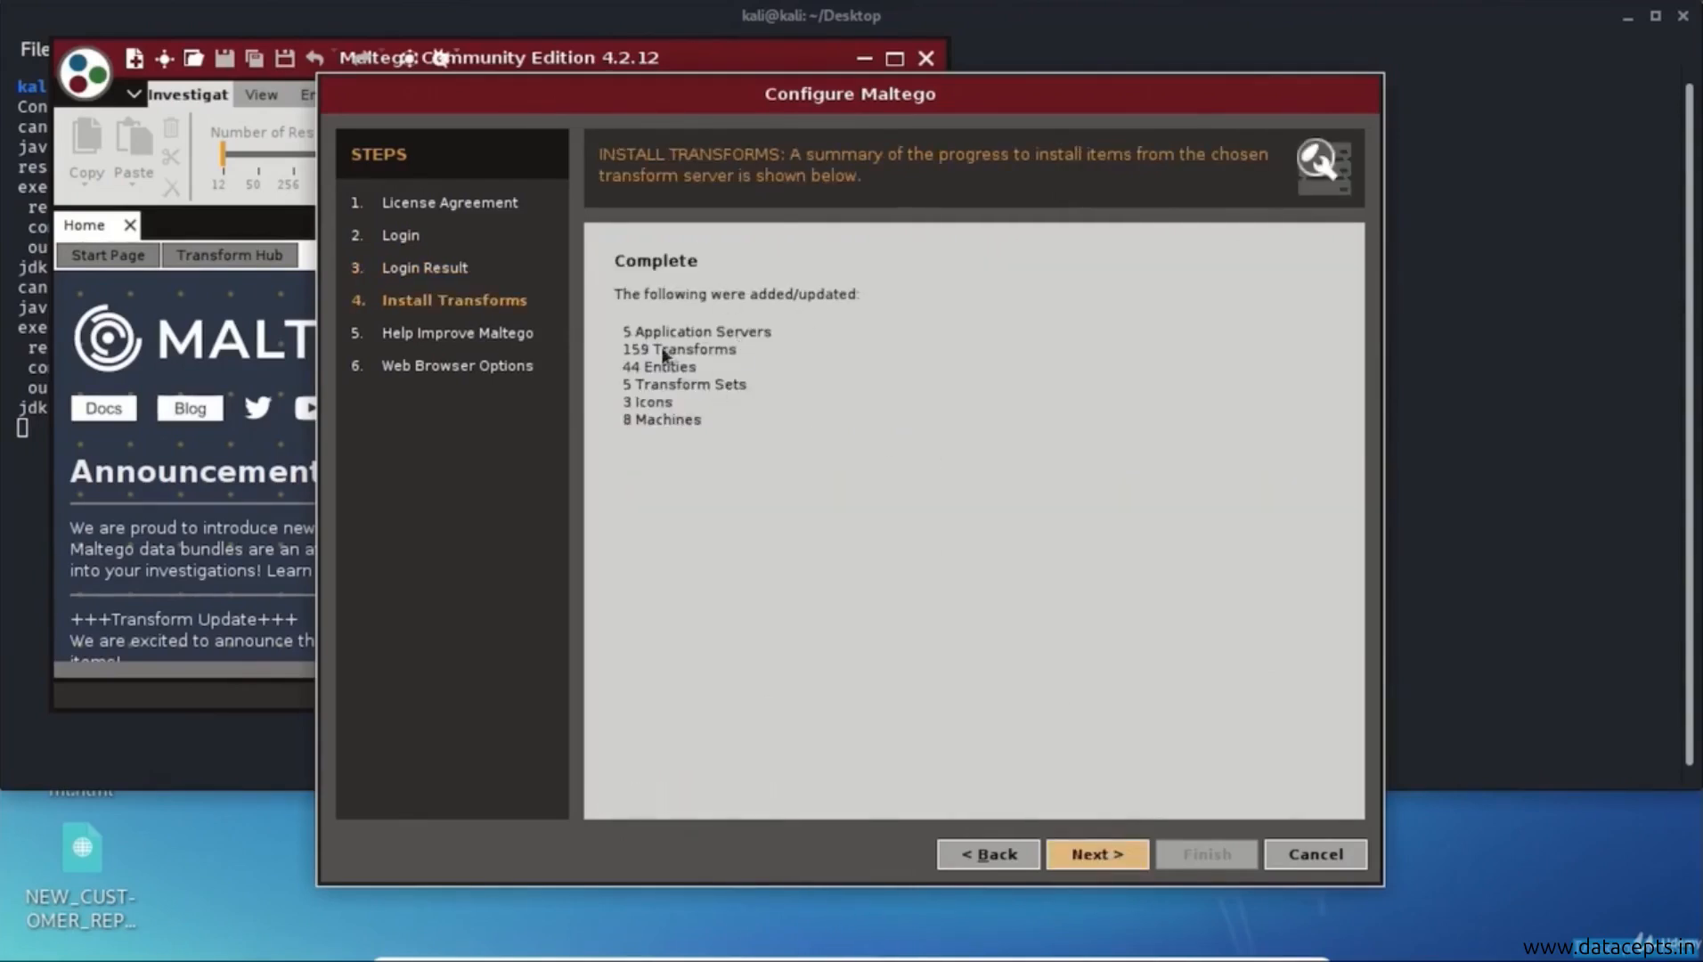
pyautogui.click(1104, 855)
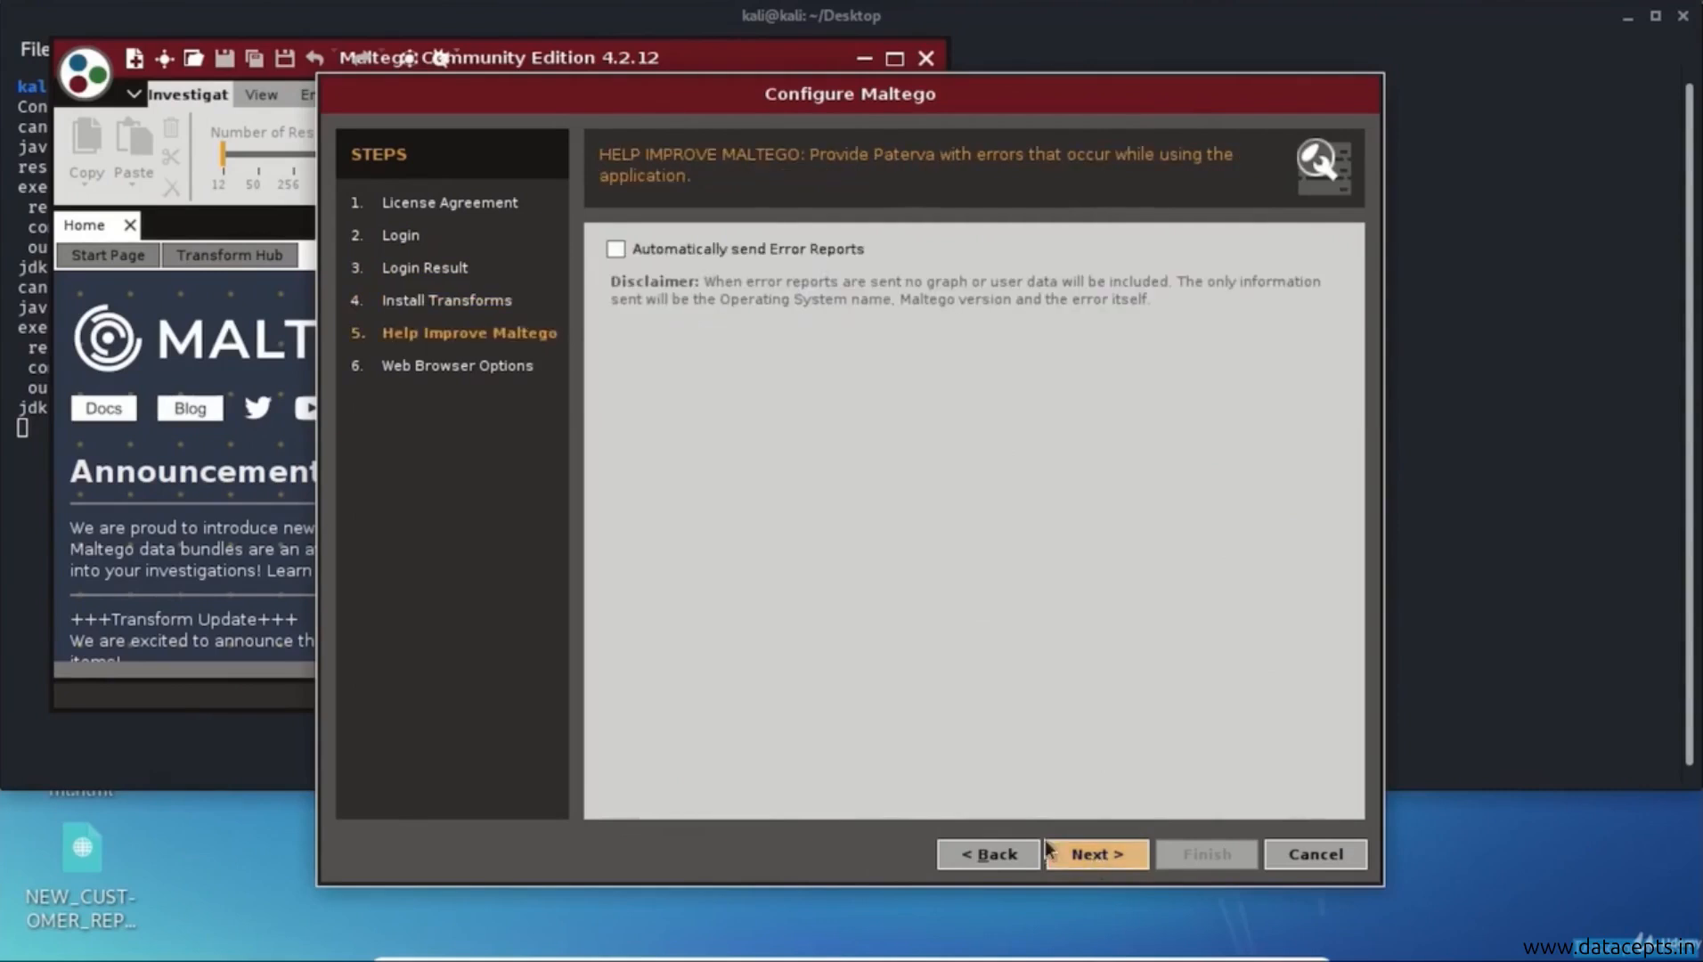
pyautogui.click(1118, 853)
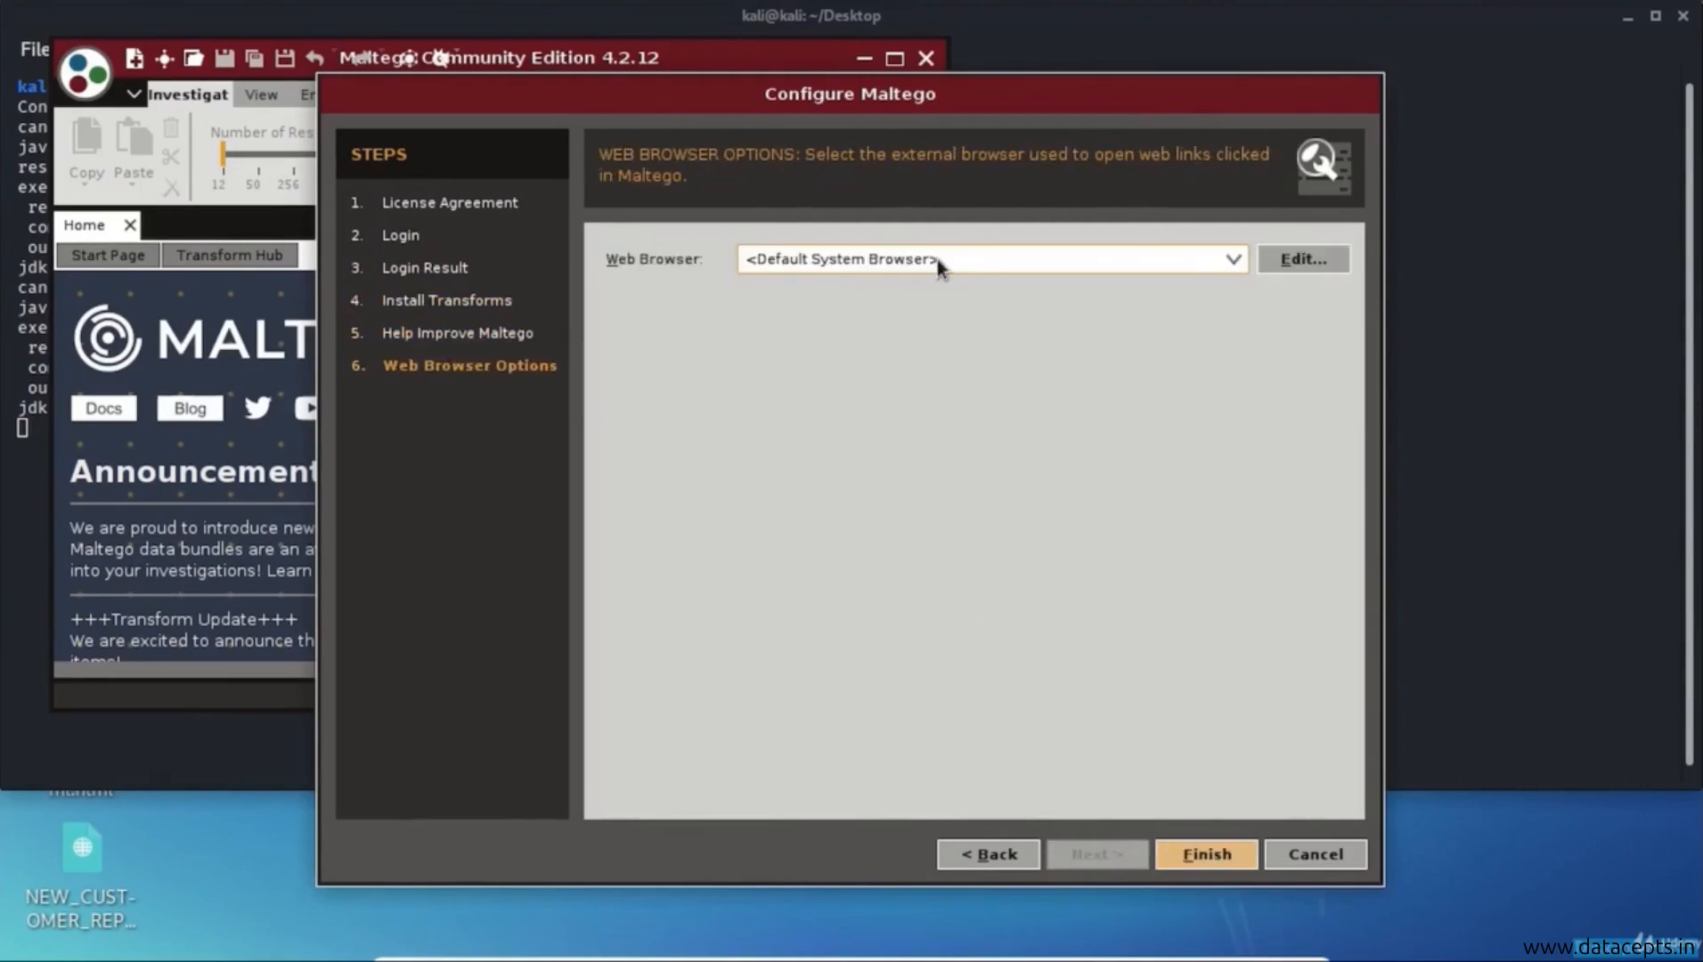
pyautogui.click(1231, 853)
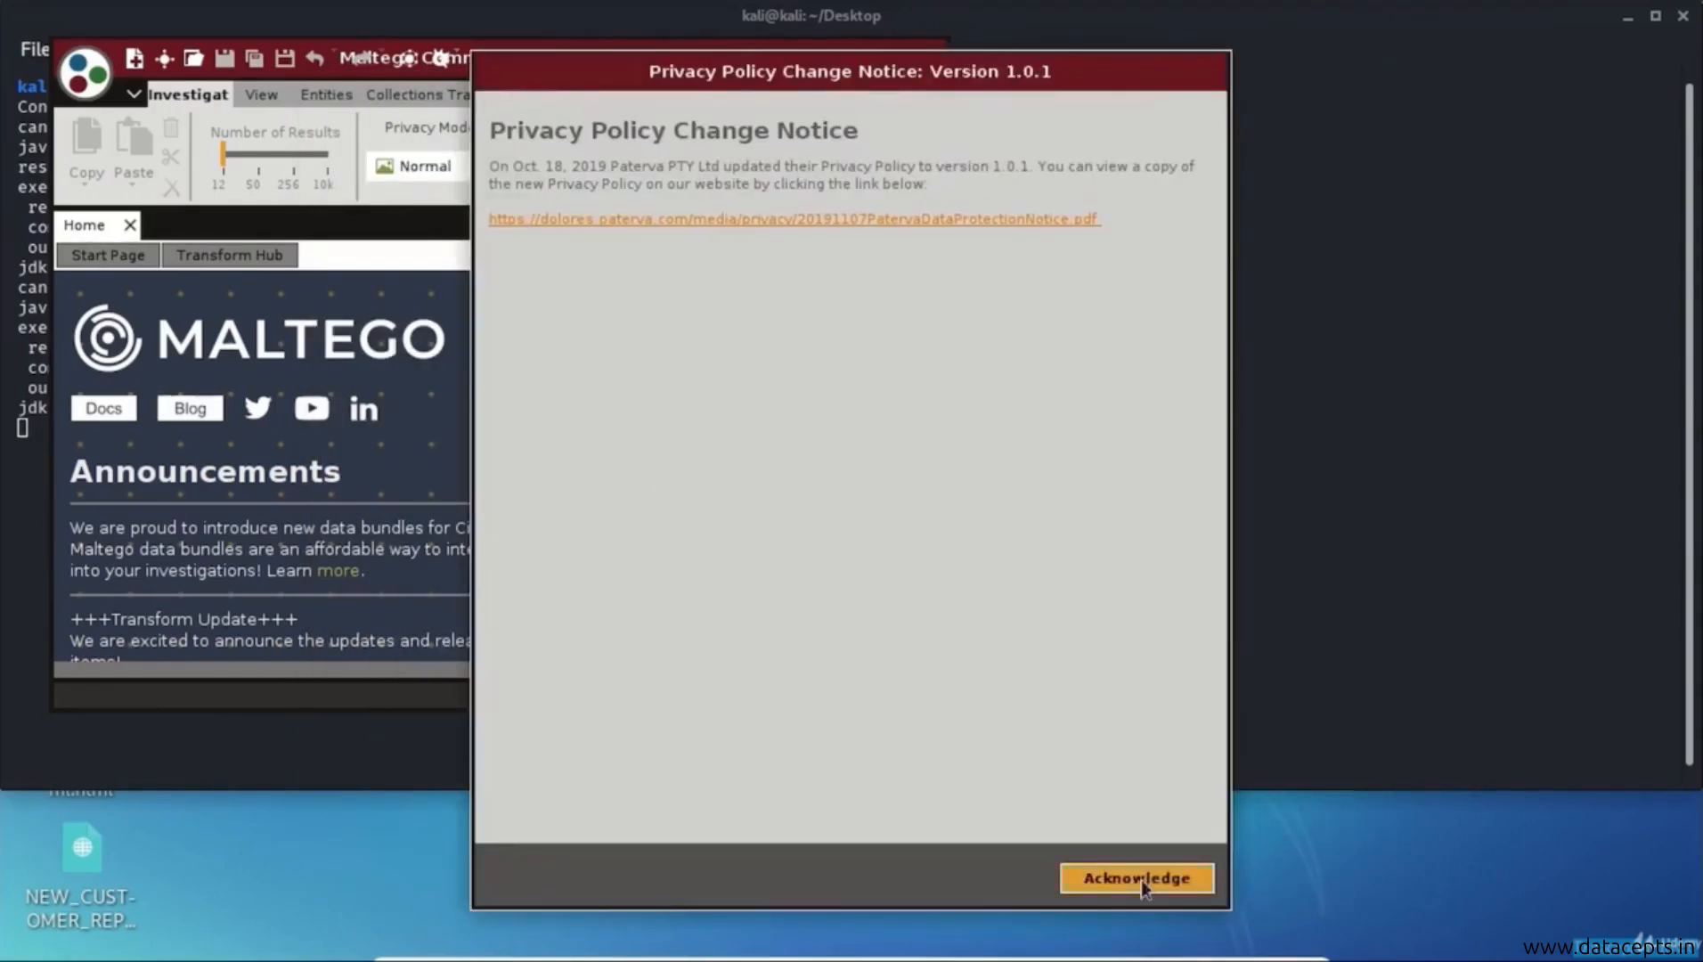
pyautogui.click(1135, 879)
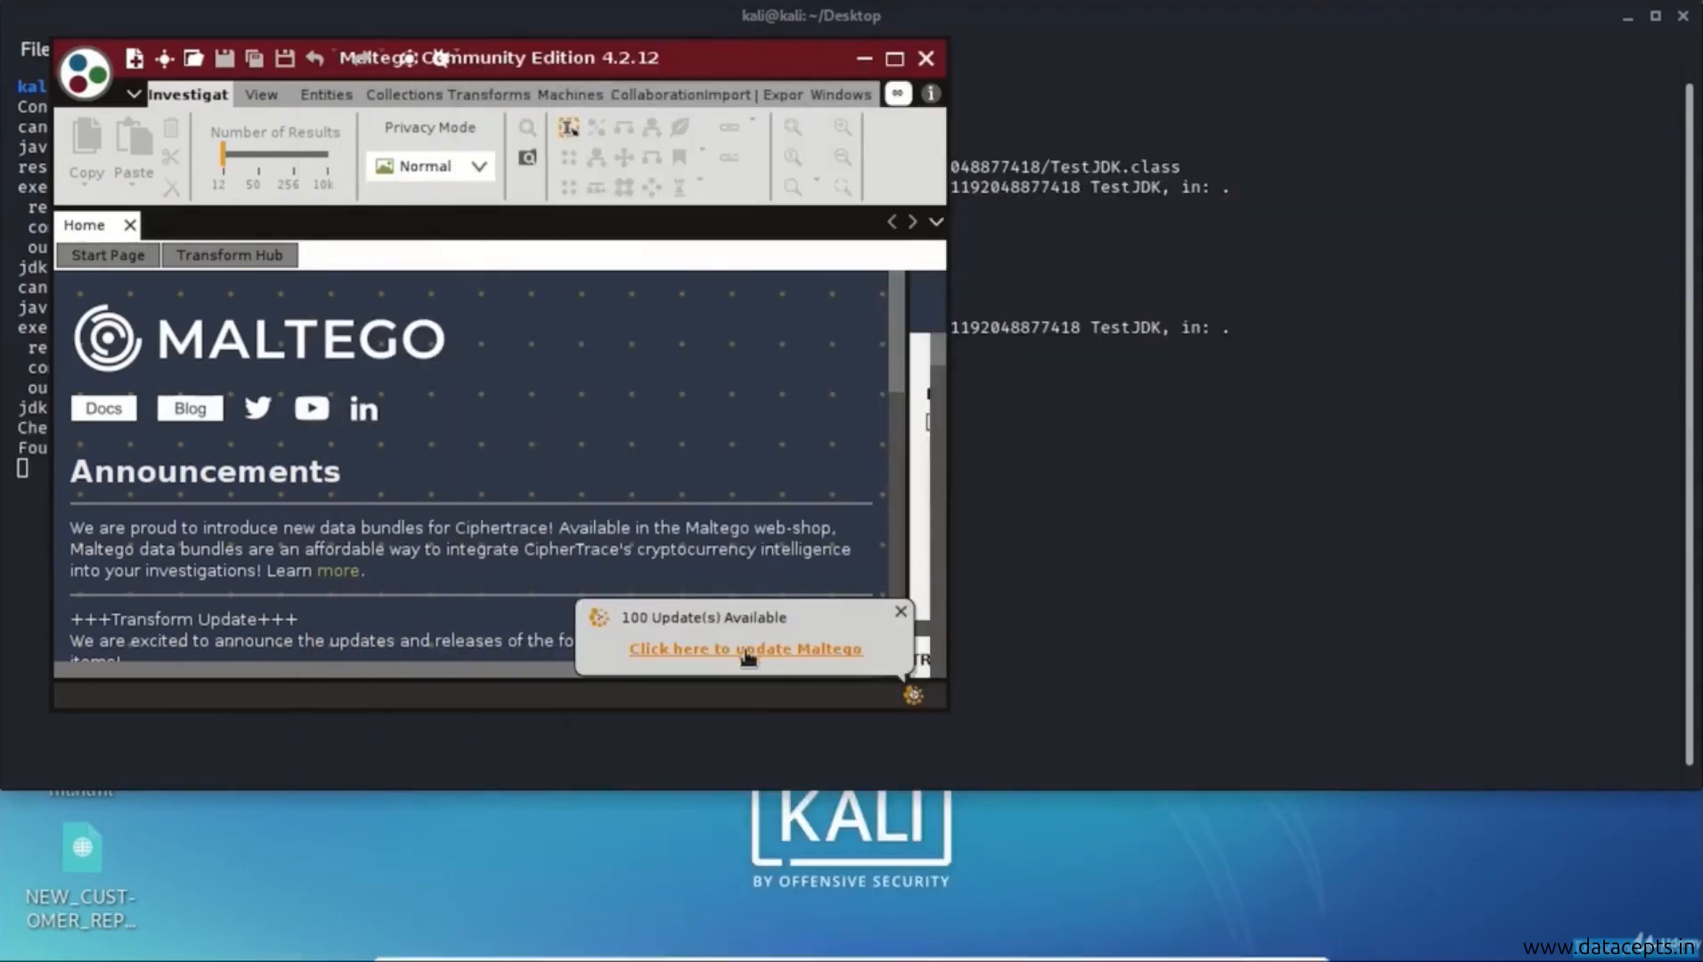
# Install the available Maltego updates and restart the program immediately.
pyautogui.click(746, 653)
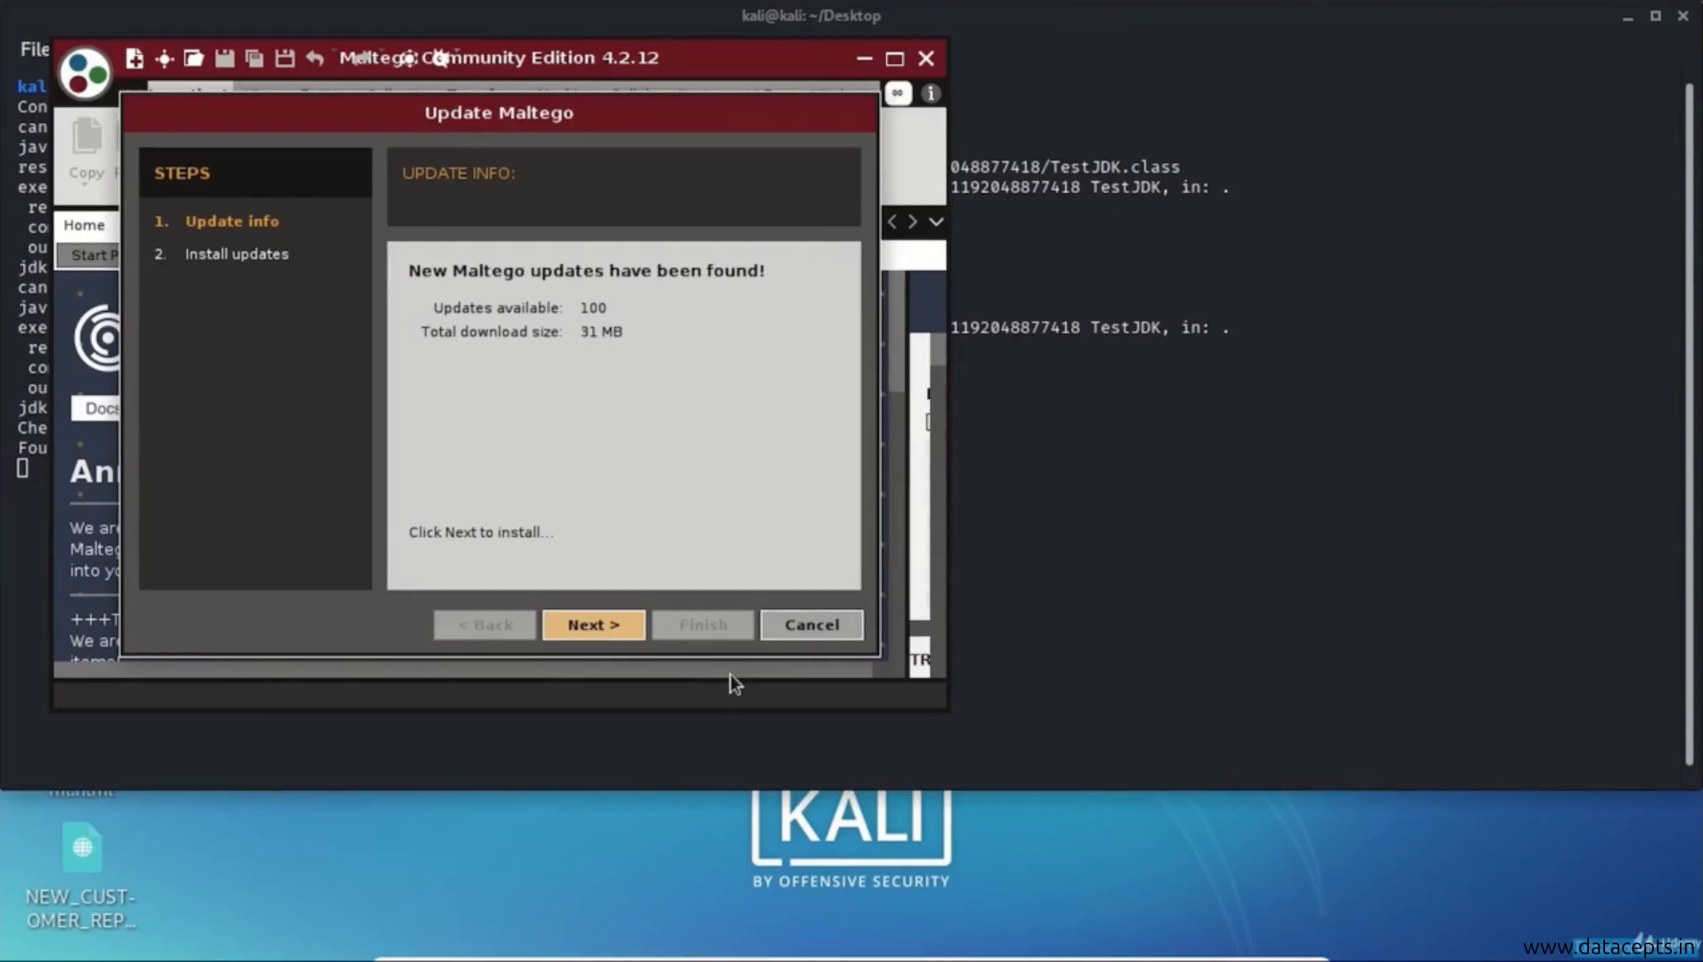
pyautogui.click(598, 624)
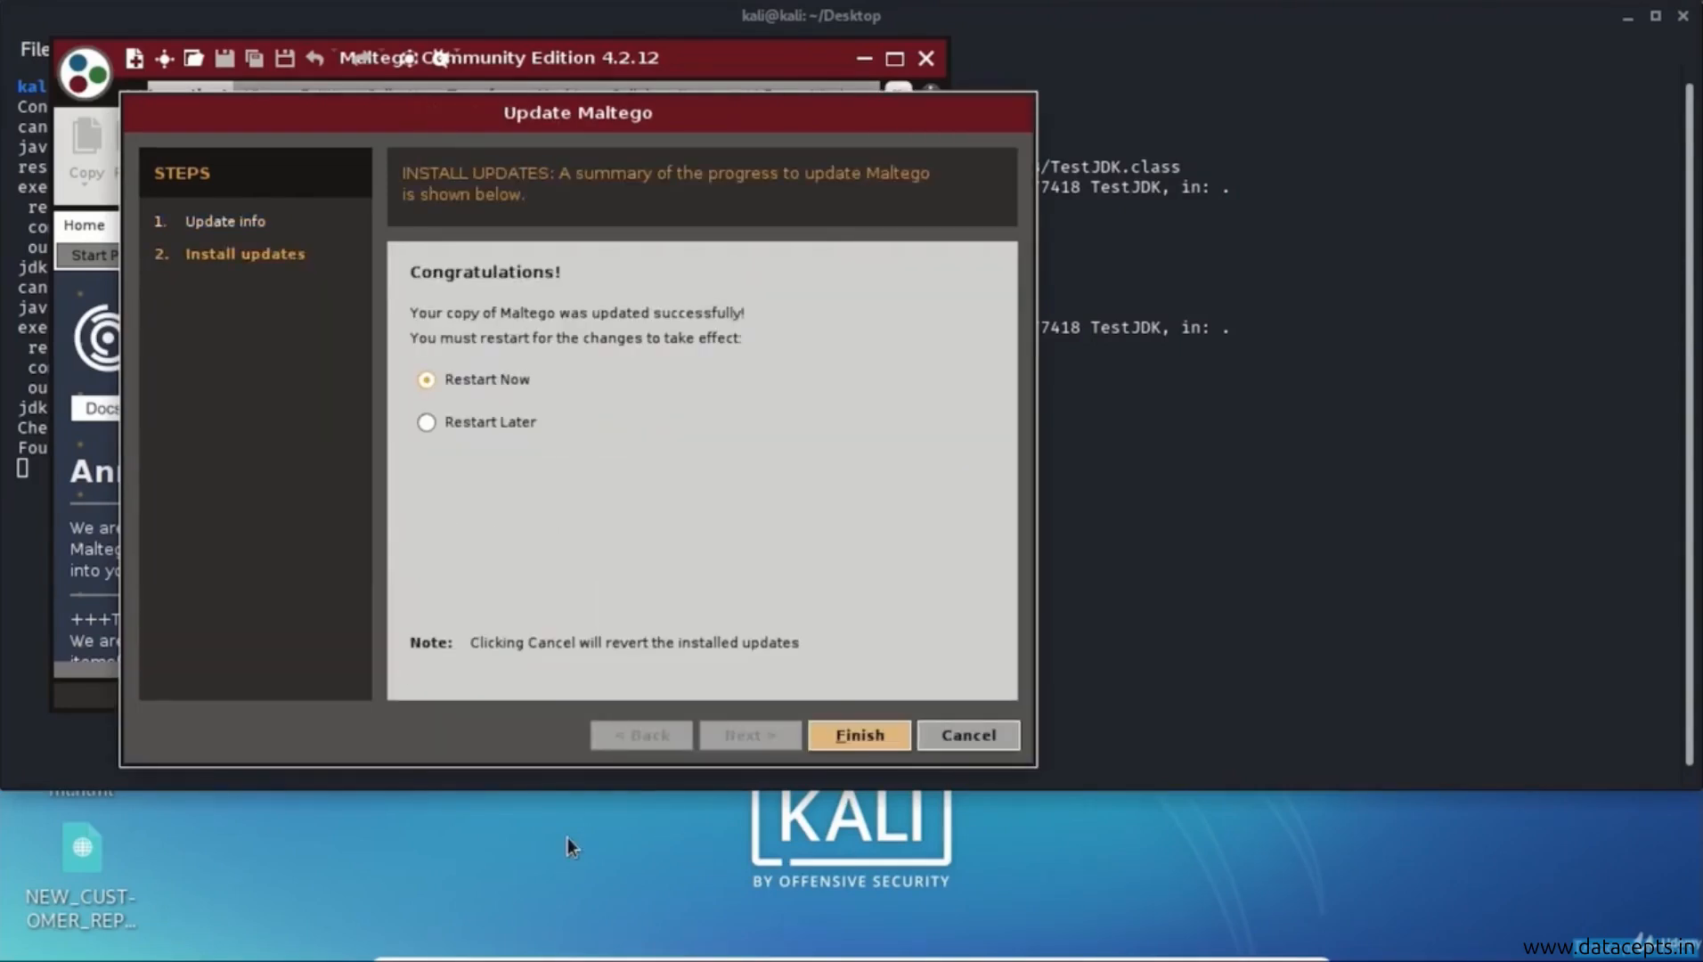
pyautogui.click(878, 735)
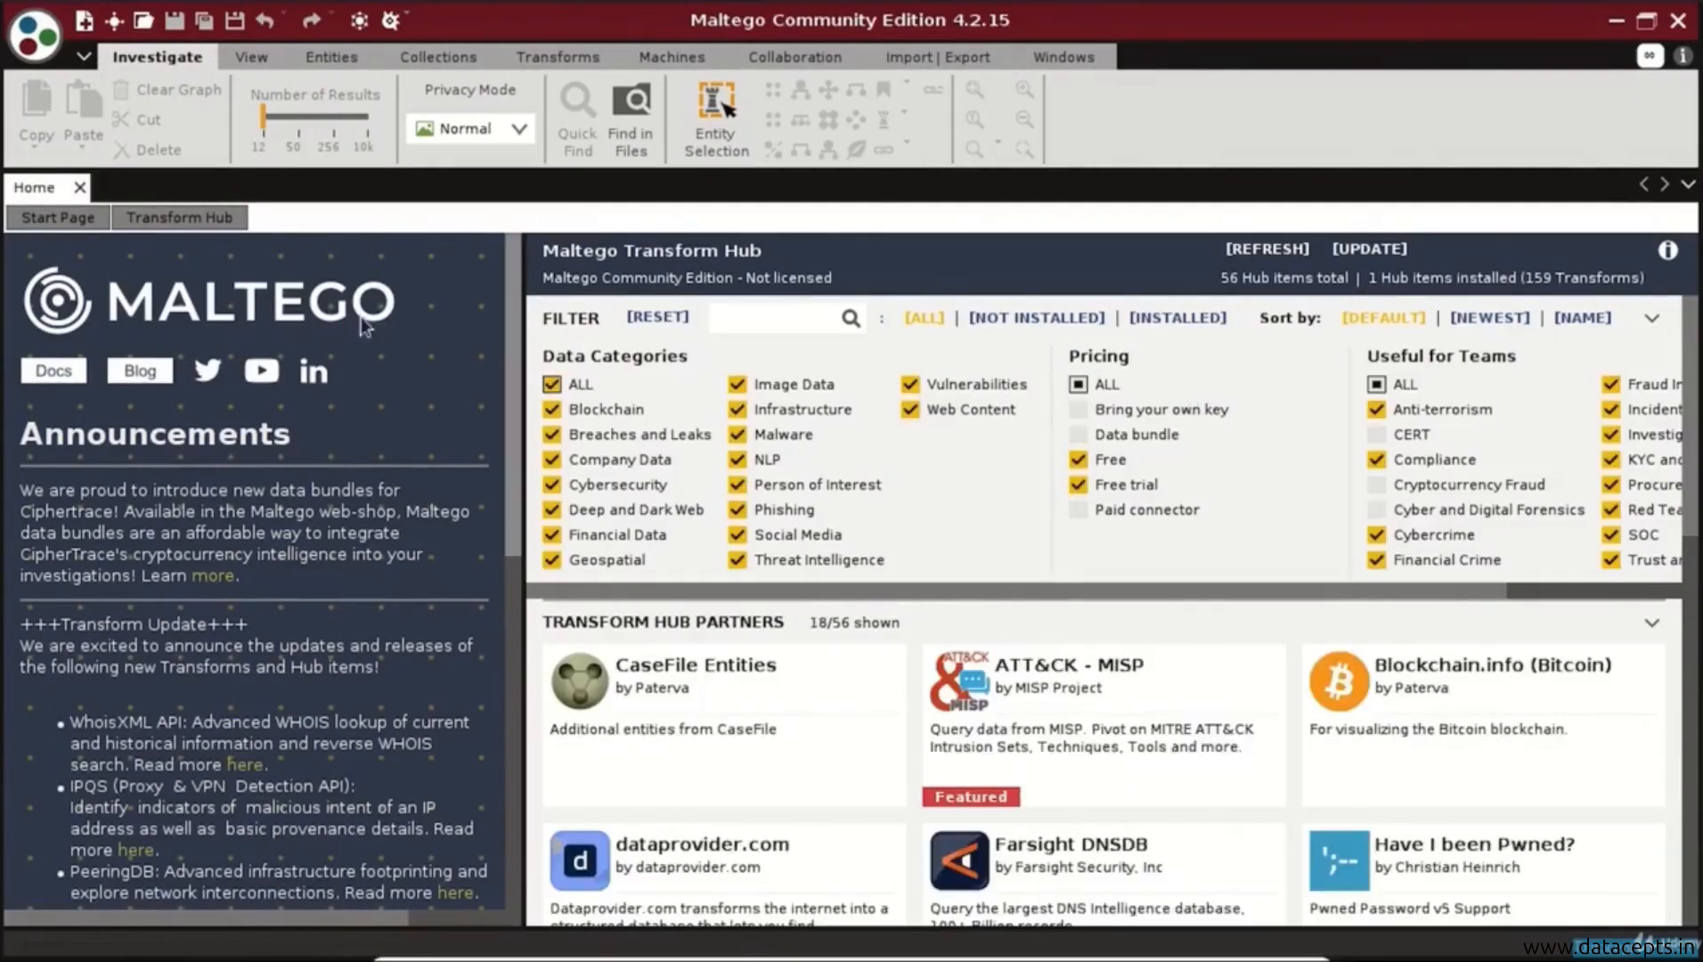
# Open the Icon Manager and look through the built-in Affiliations and General icons.
pyautogui.click(323, 60)
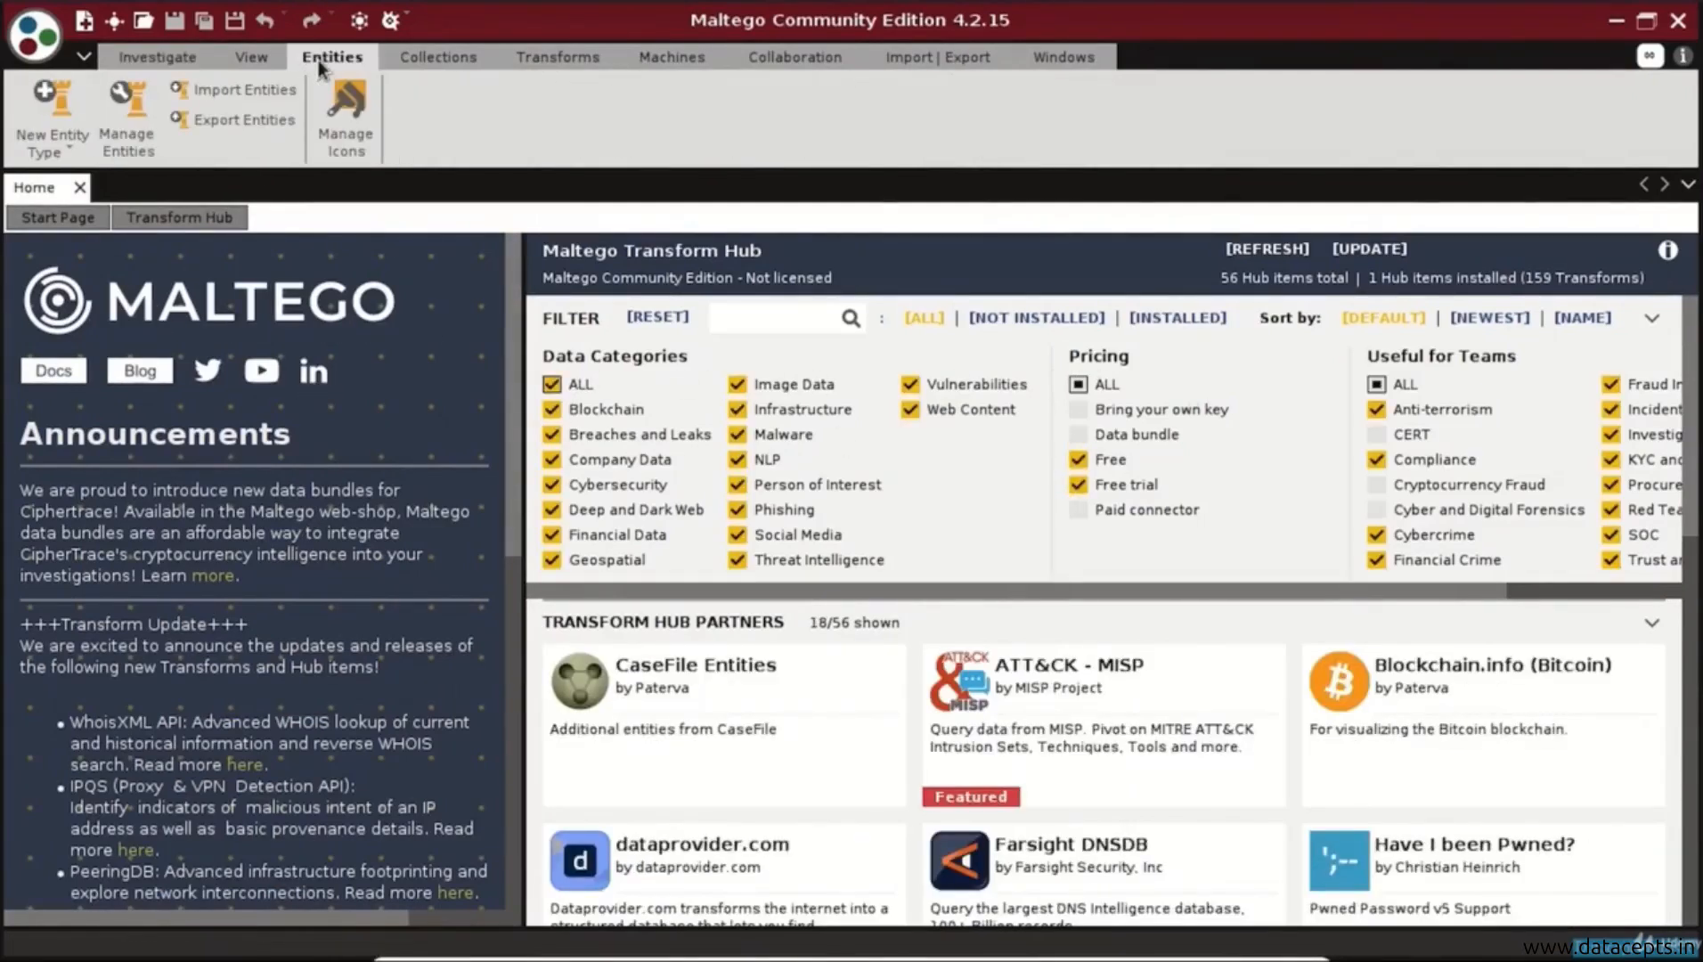
pyautogui.click(359, 125)
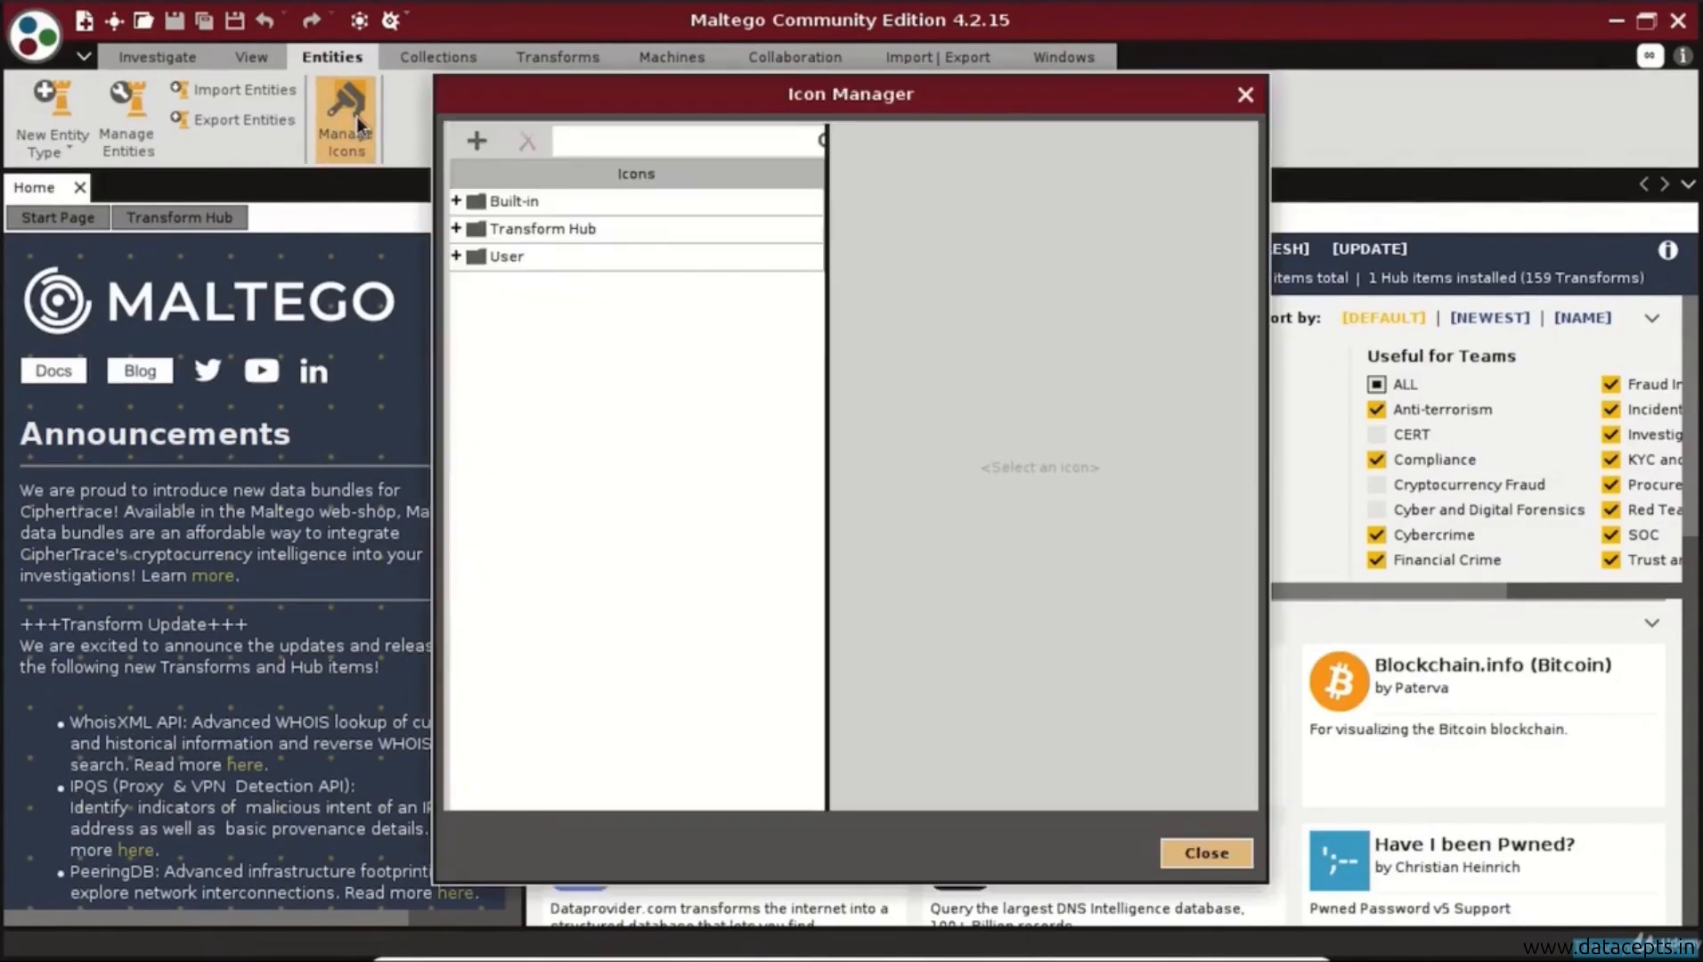
pyautogui.click(456, 203)
pyautogui.click(469, 228)
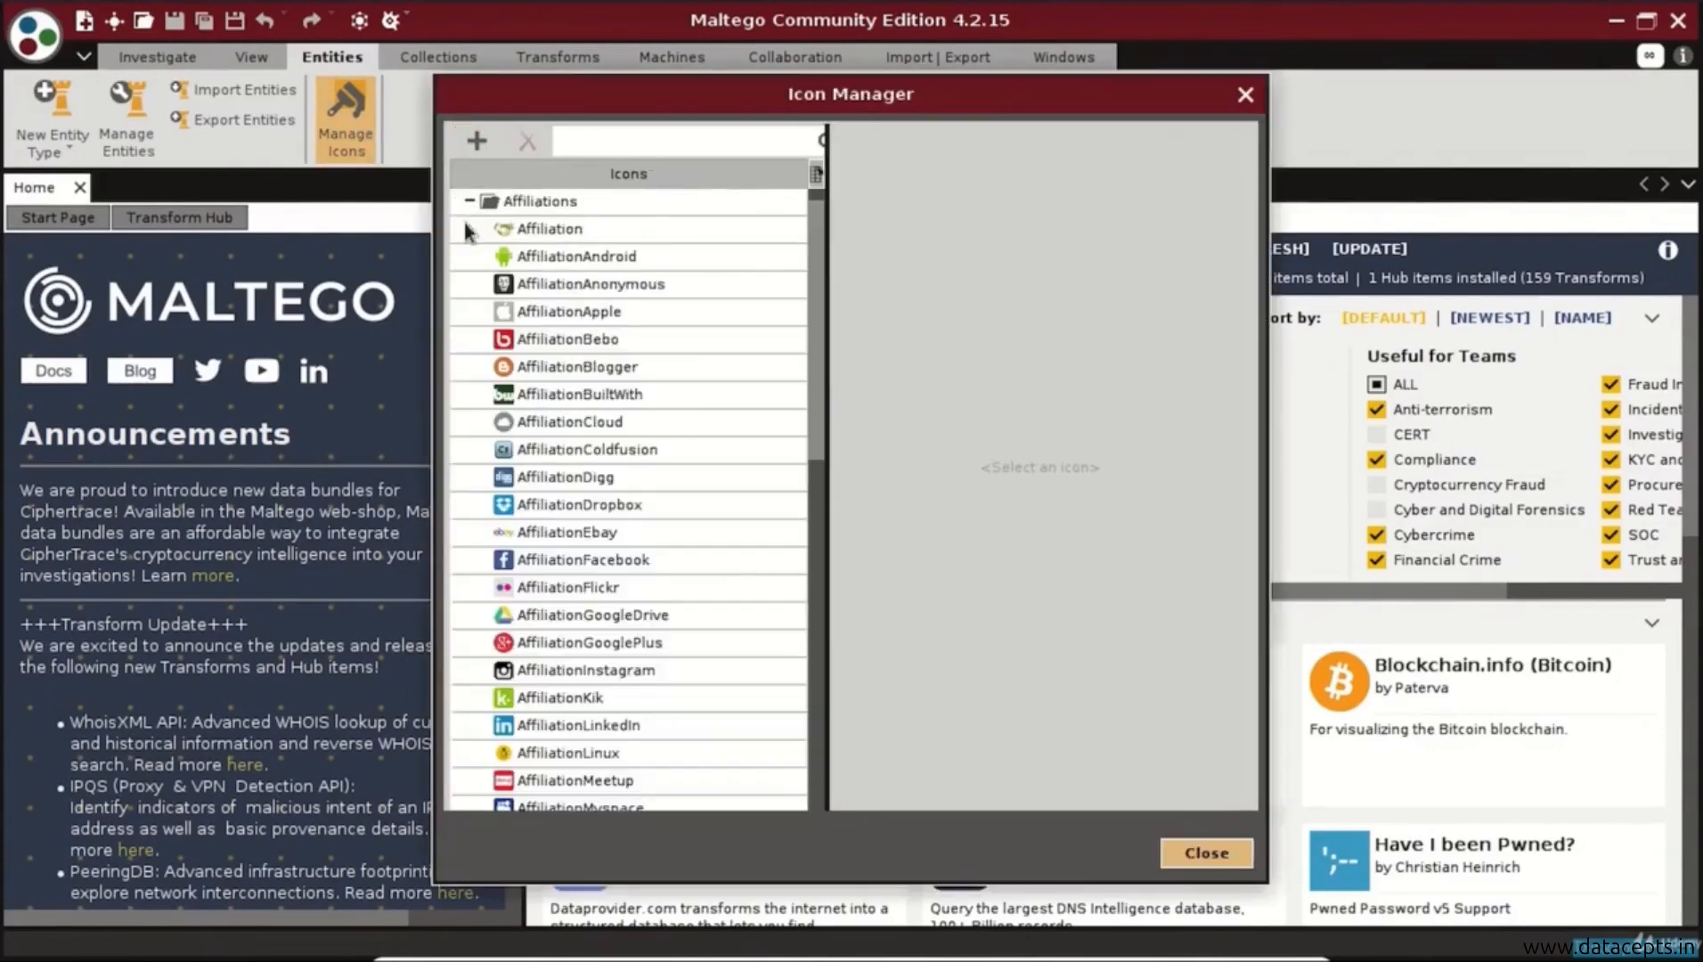
pyautogui.scroll(-10, 608, 570)
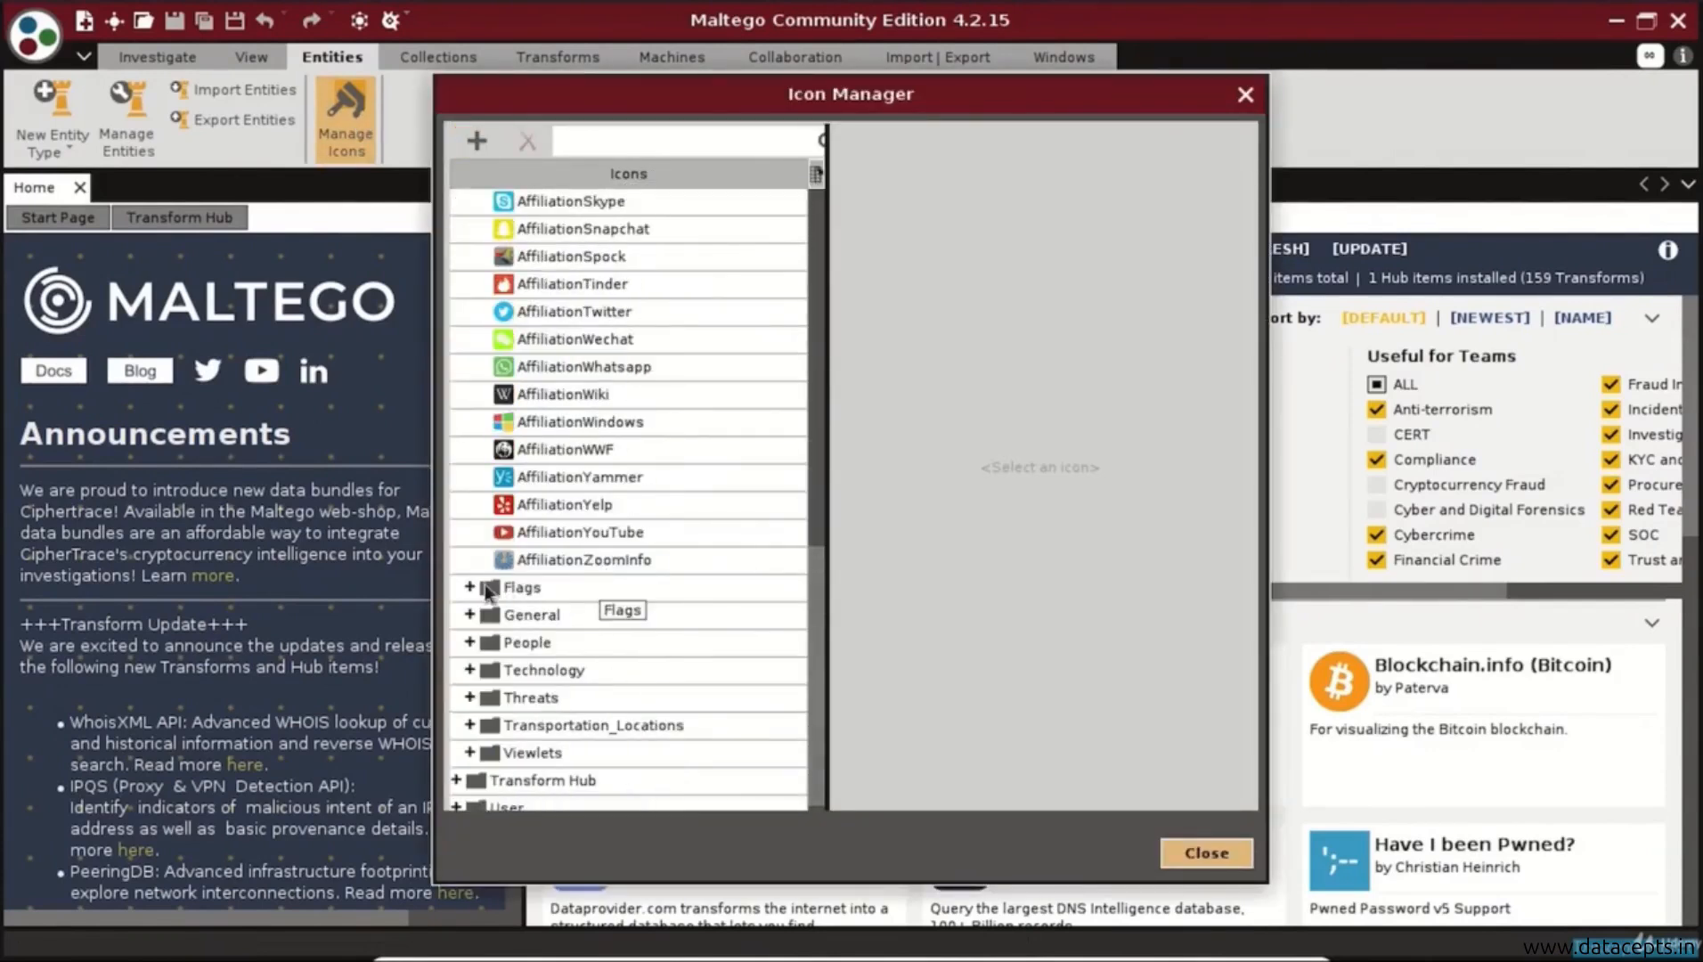
pyautogui.click(469, 615)
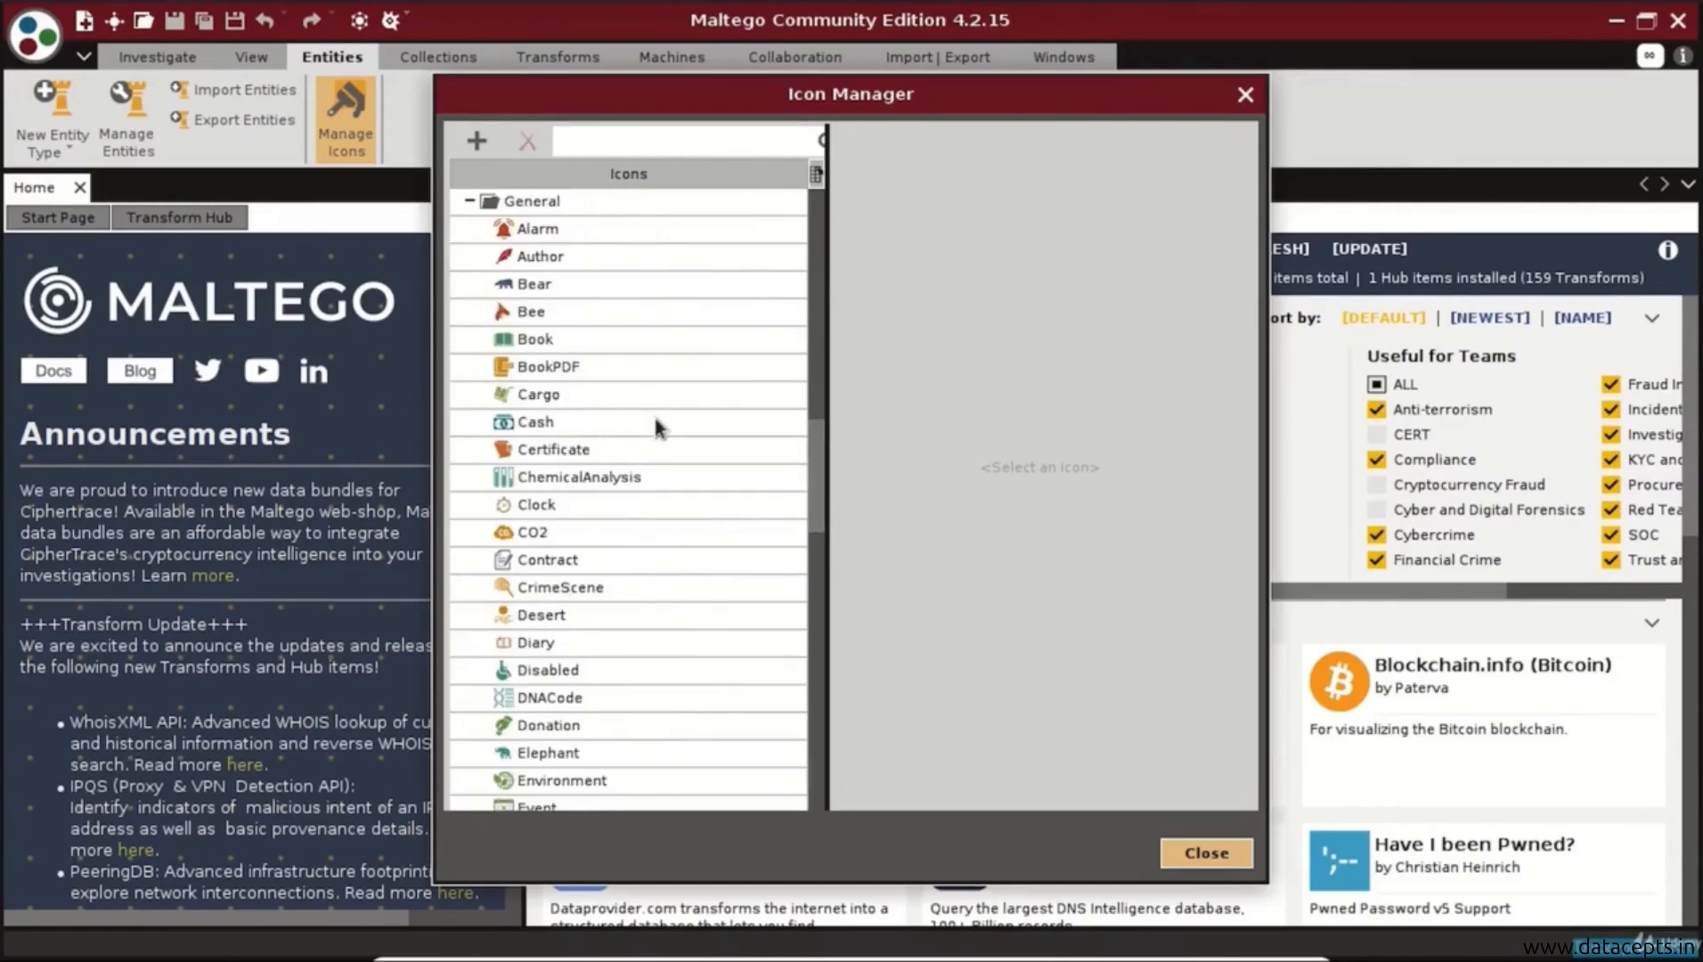
pyautogui.scroll(-10, 655, 447)
pyautogui.scroll(-8, 655, 447)
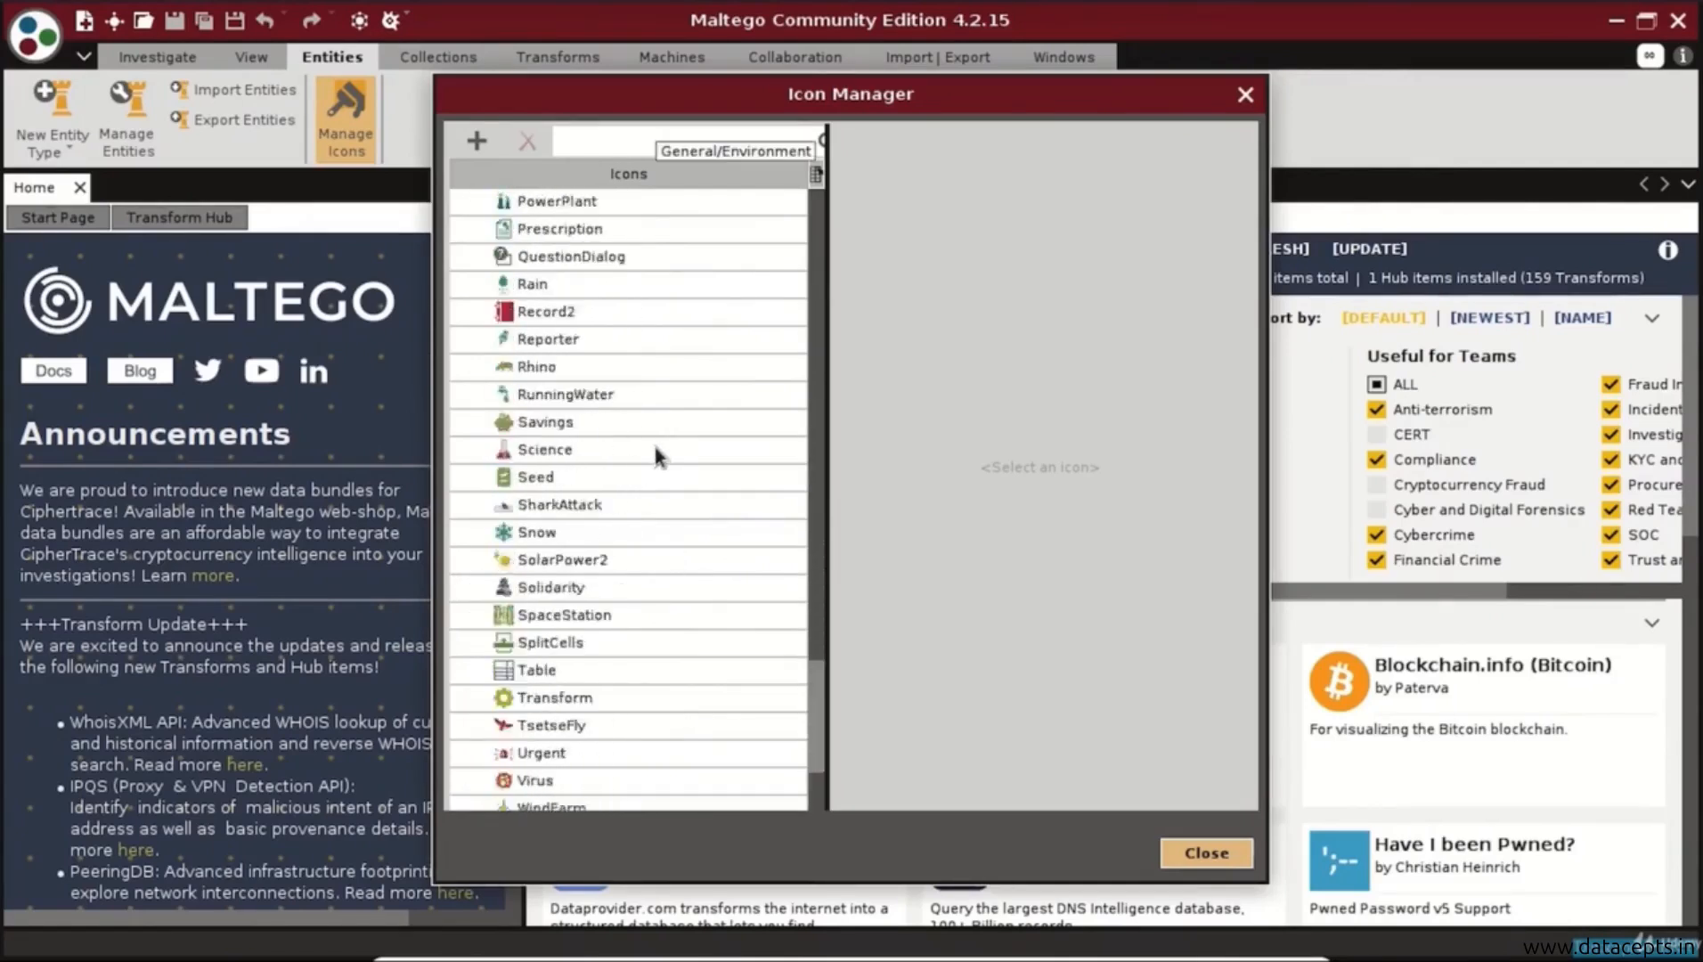
# Look through the built-in People and Technology icon folders.
pyautogui.click(470, 627)
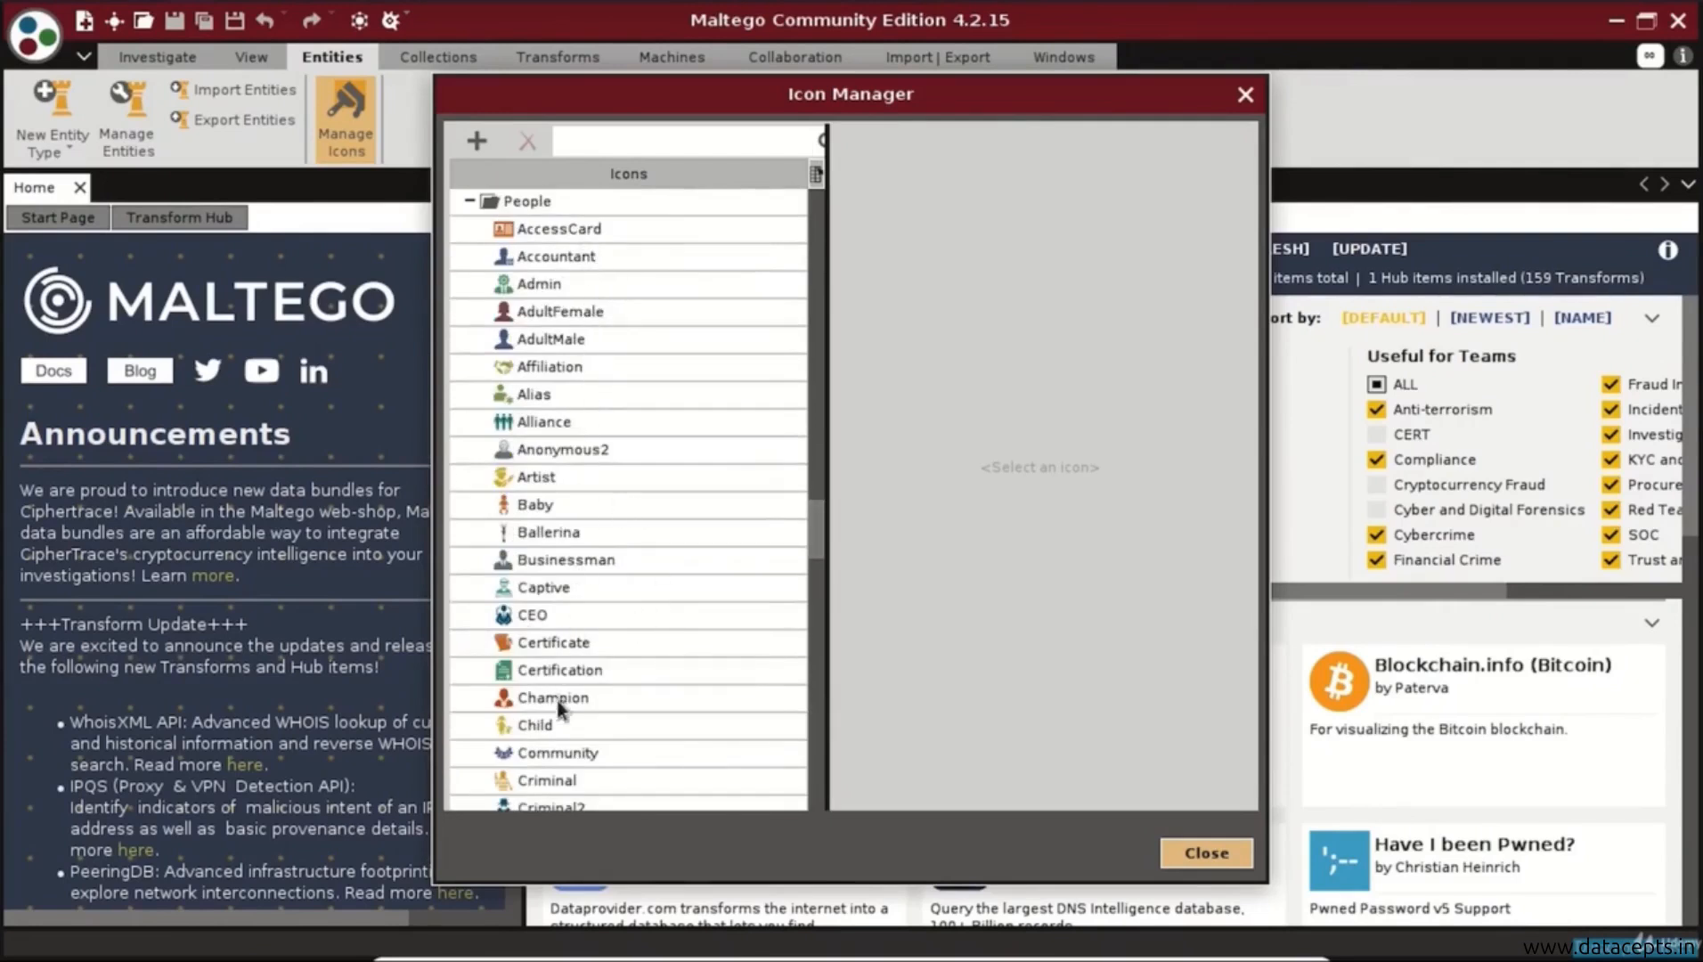
pyautogui.scroll(-4, 556, 700)
pyautogui.scroll(-20, 555, 700)
pyautogui.click(464, 653)
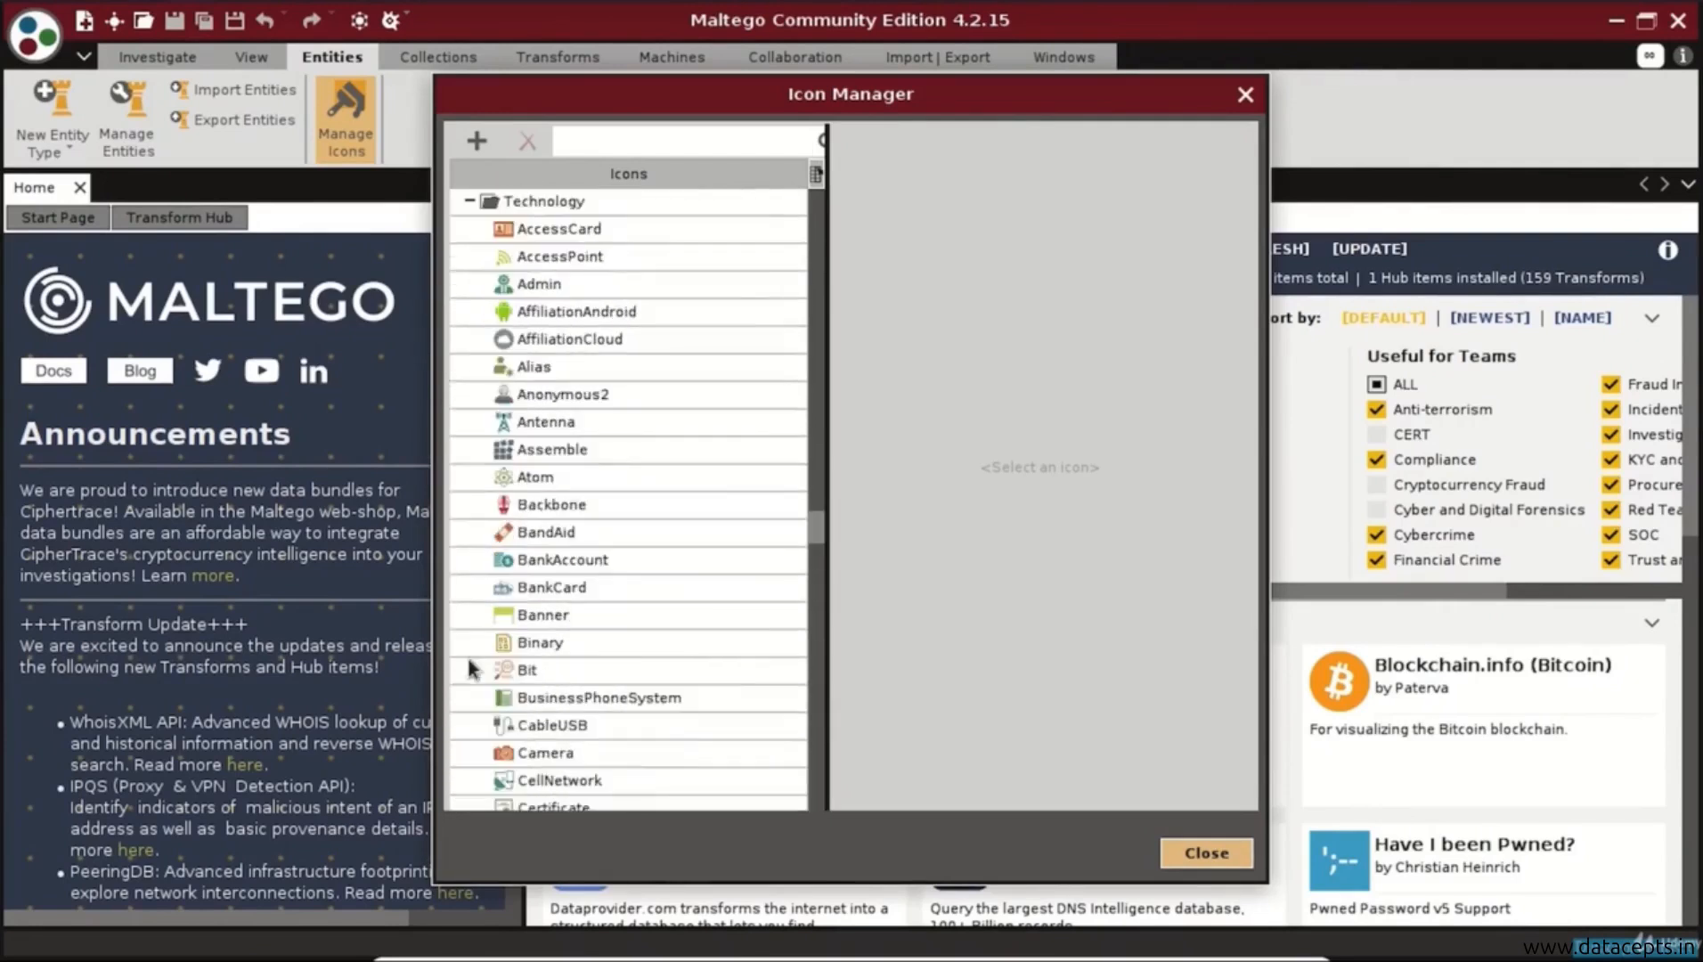
pyautogui.scroll(-20, 750, 663)
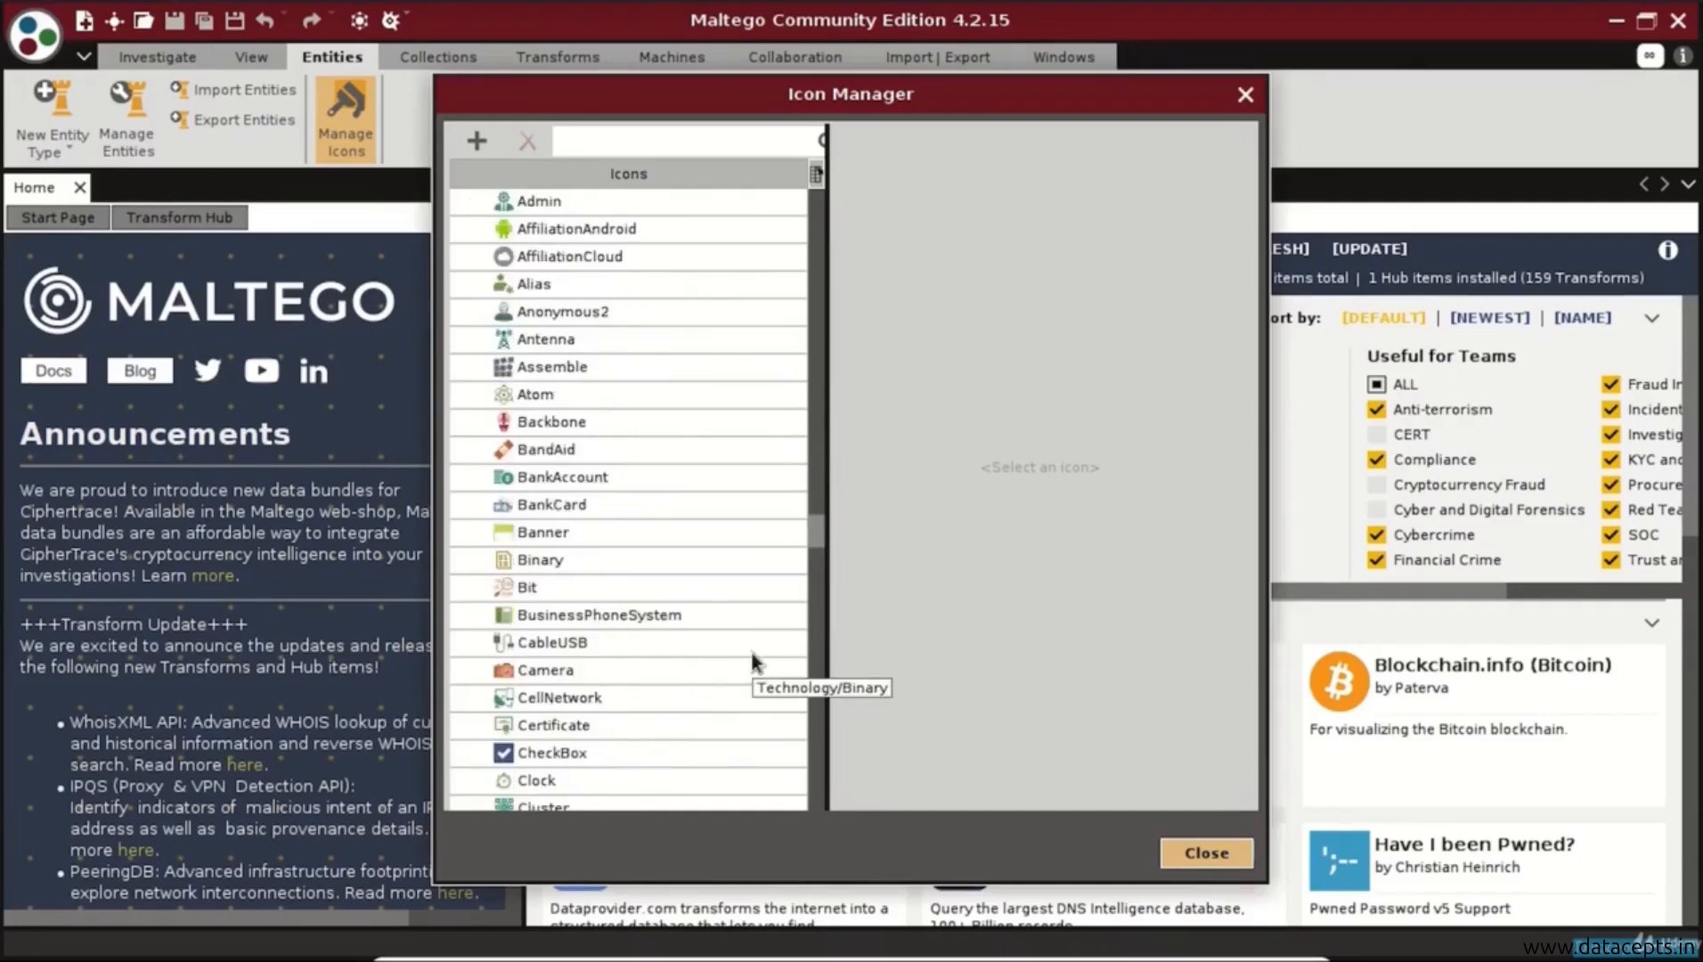
# Preview several Technology icons at their available sizes, including Server, ServerBackup, Satellite, SiteFTP and Website.
pyautogui.click(570, 753)
pyautogui.scroll(-3, 624, 623)
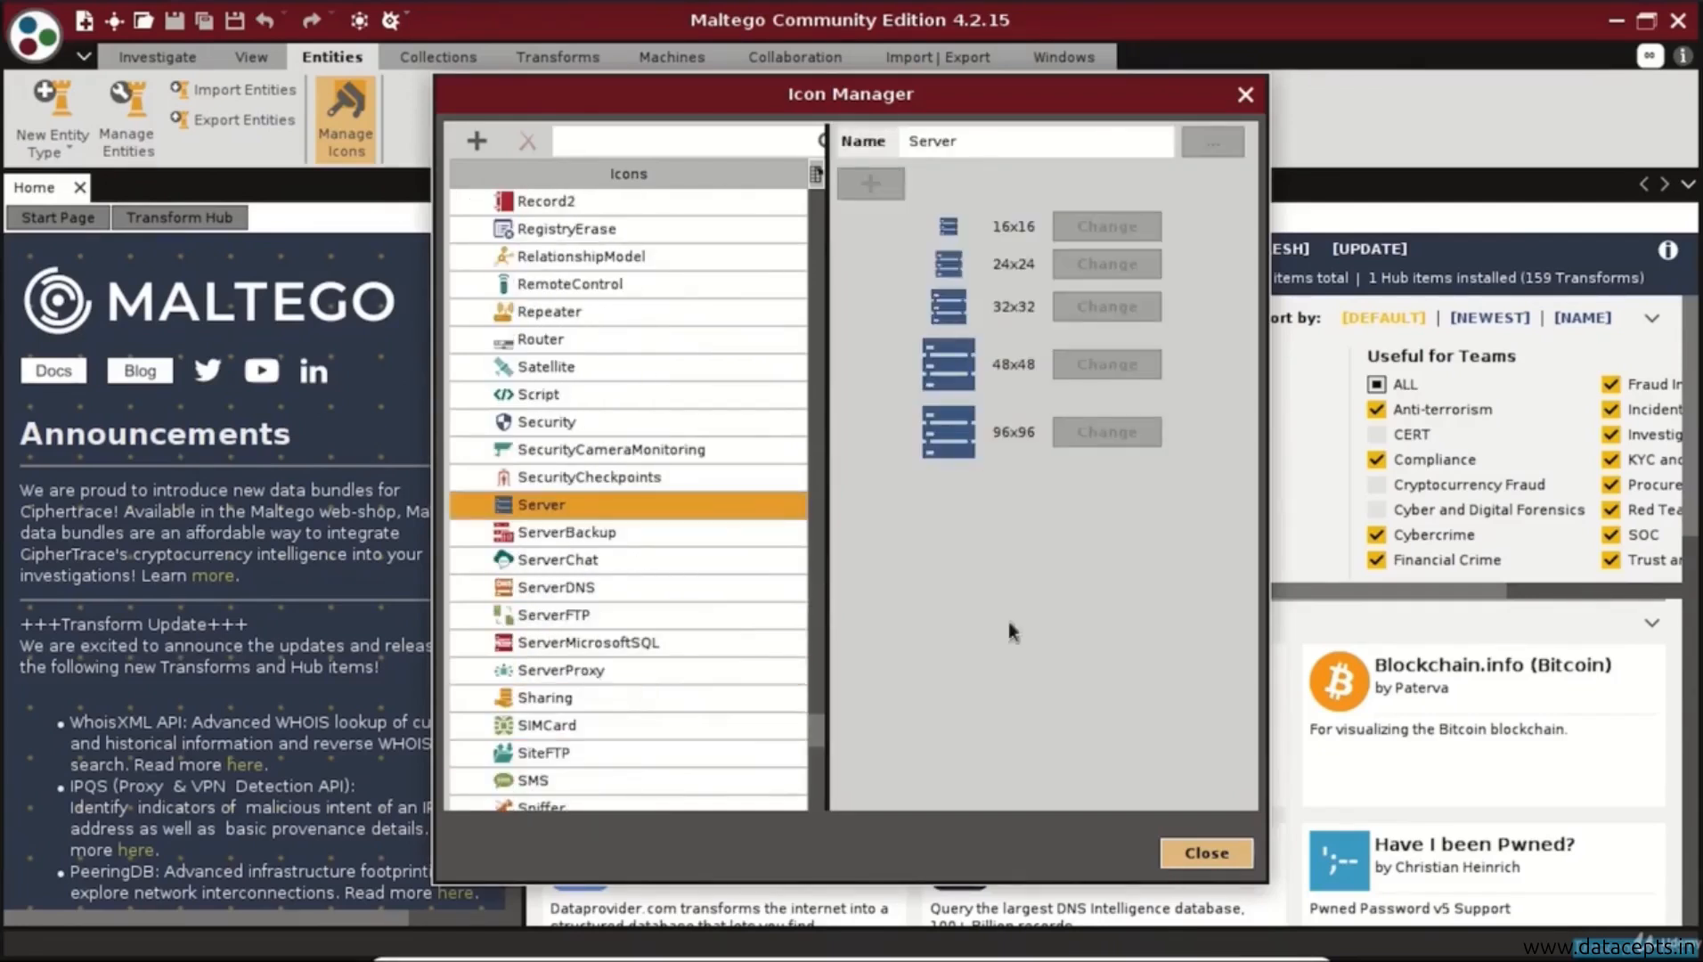
pyautogui.click(602, 537)
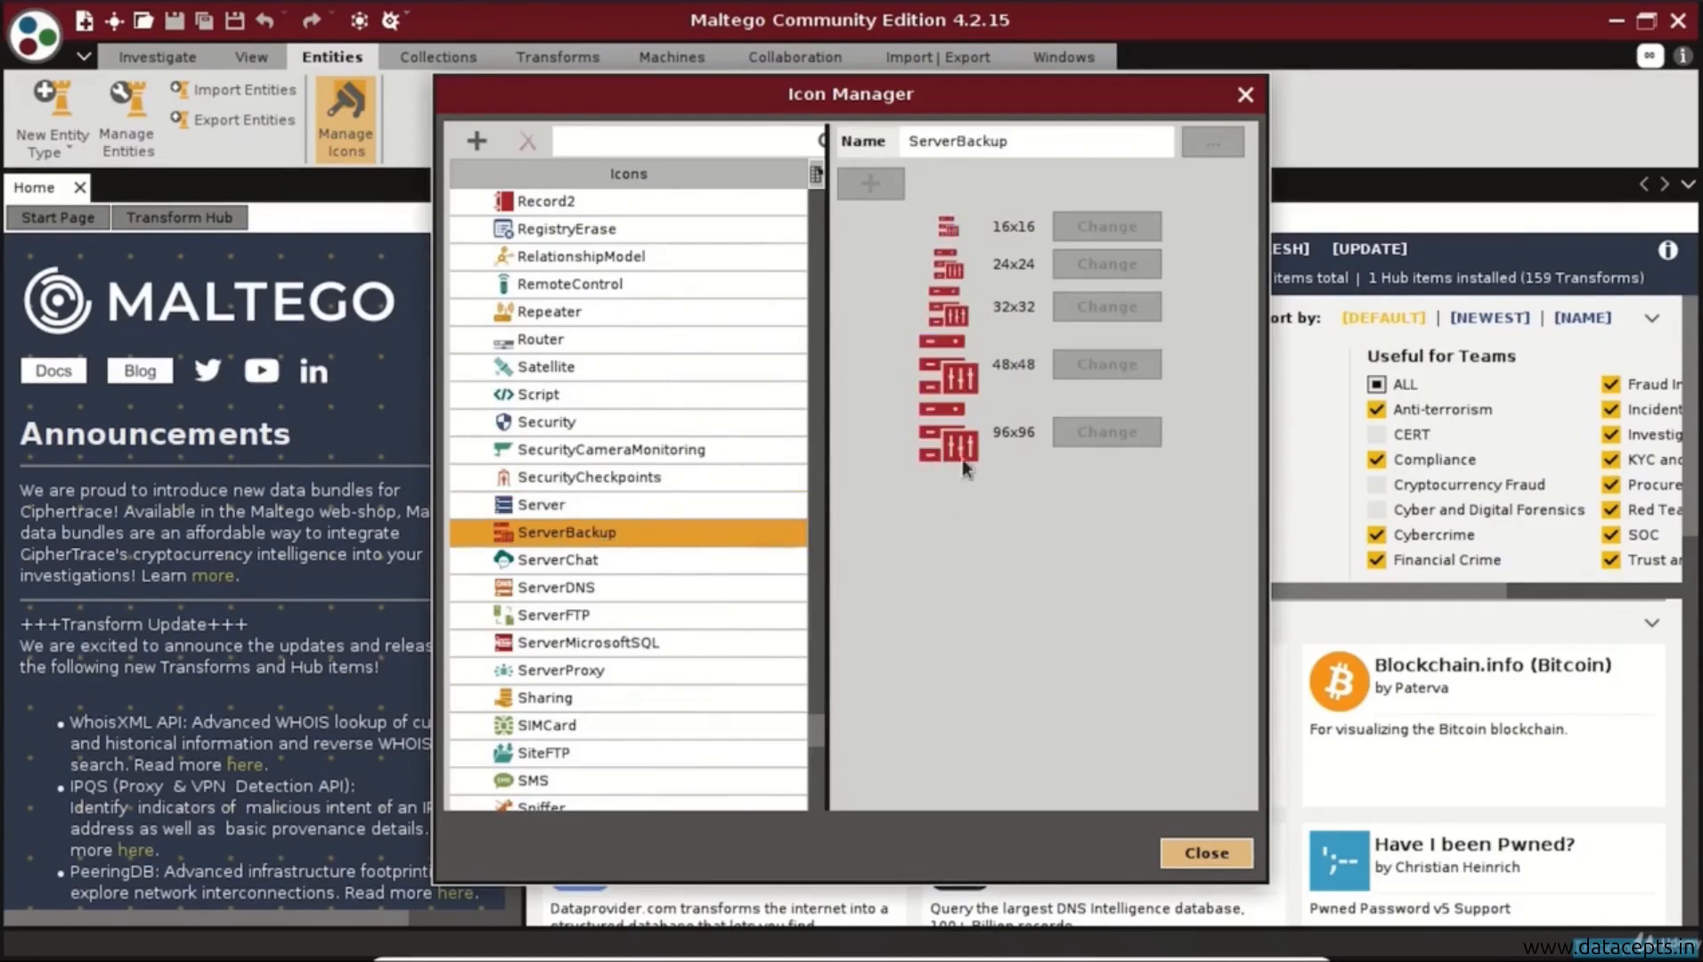
pyautogui.click(638, 371)
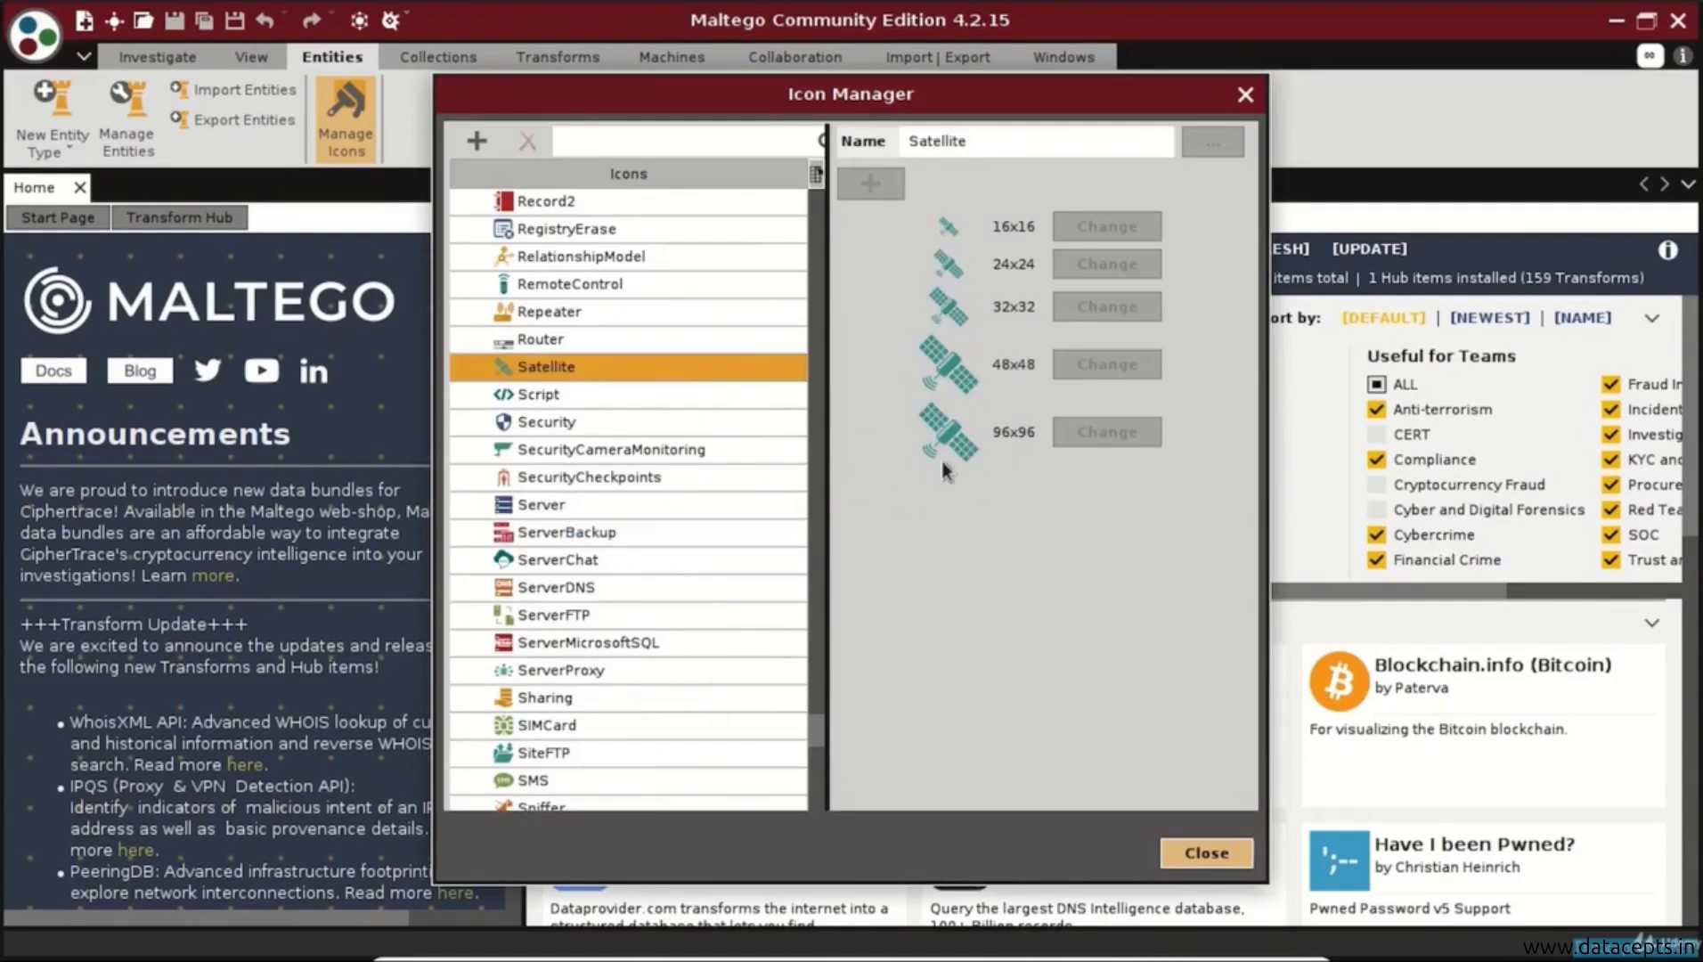
pyautogui.click(627, 344)
pyautogui.click(604, 753)
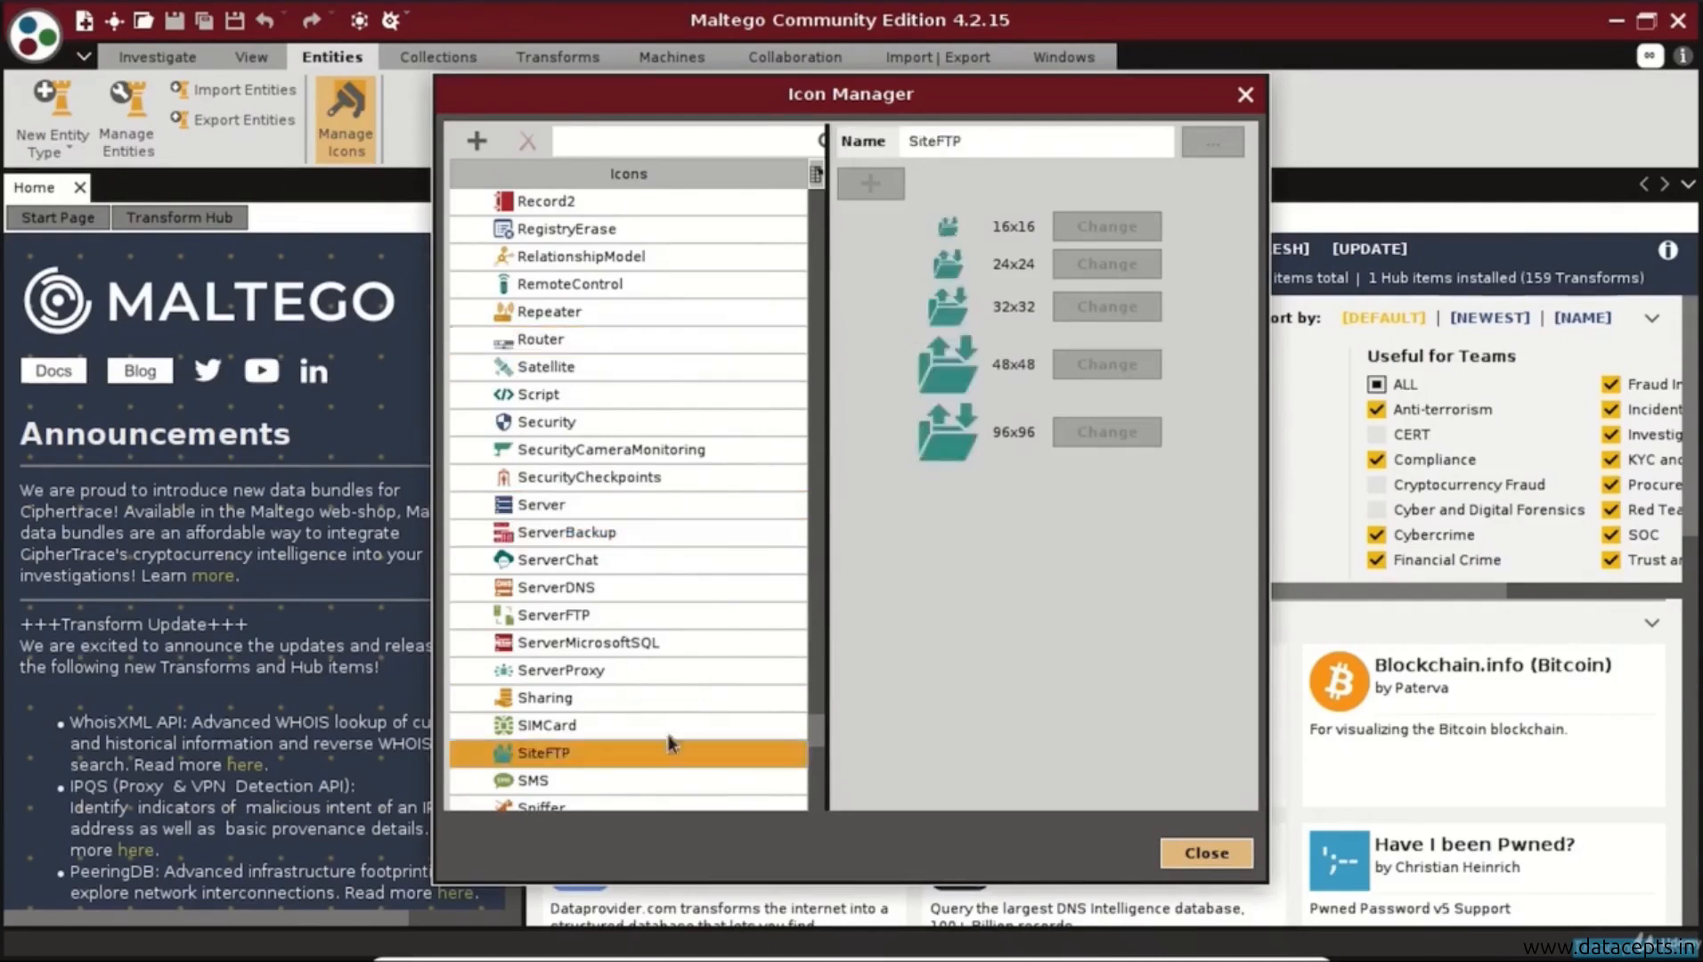
pyautogui.click(661, 782)
pyautogui.scroll(-3, 643, 648)
pyautogui.click(638, 618)
pyautogui.scroll(-2, 640, 637)
pyautogui.click(650, 672)
pyautogui.click(654, 726)
pyautogui.scroll(-10, 665, 705)
pyautogui.click(651, 494)
pyautogui.click(655, 604)
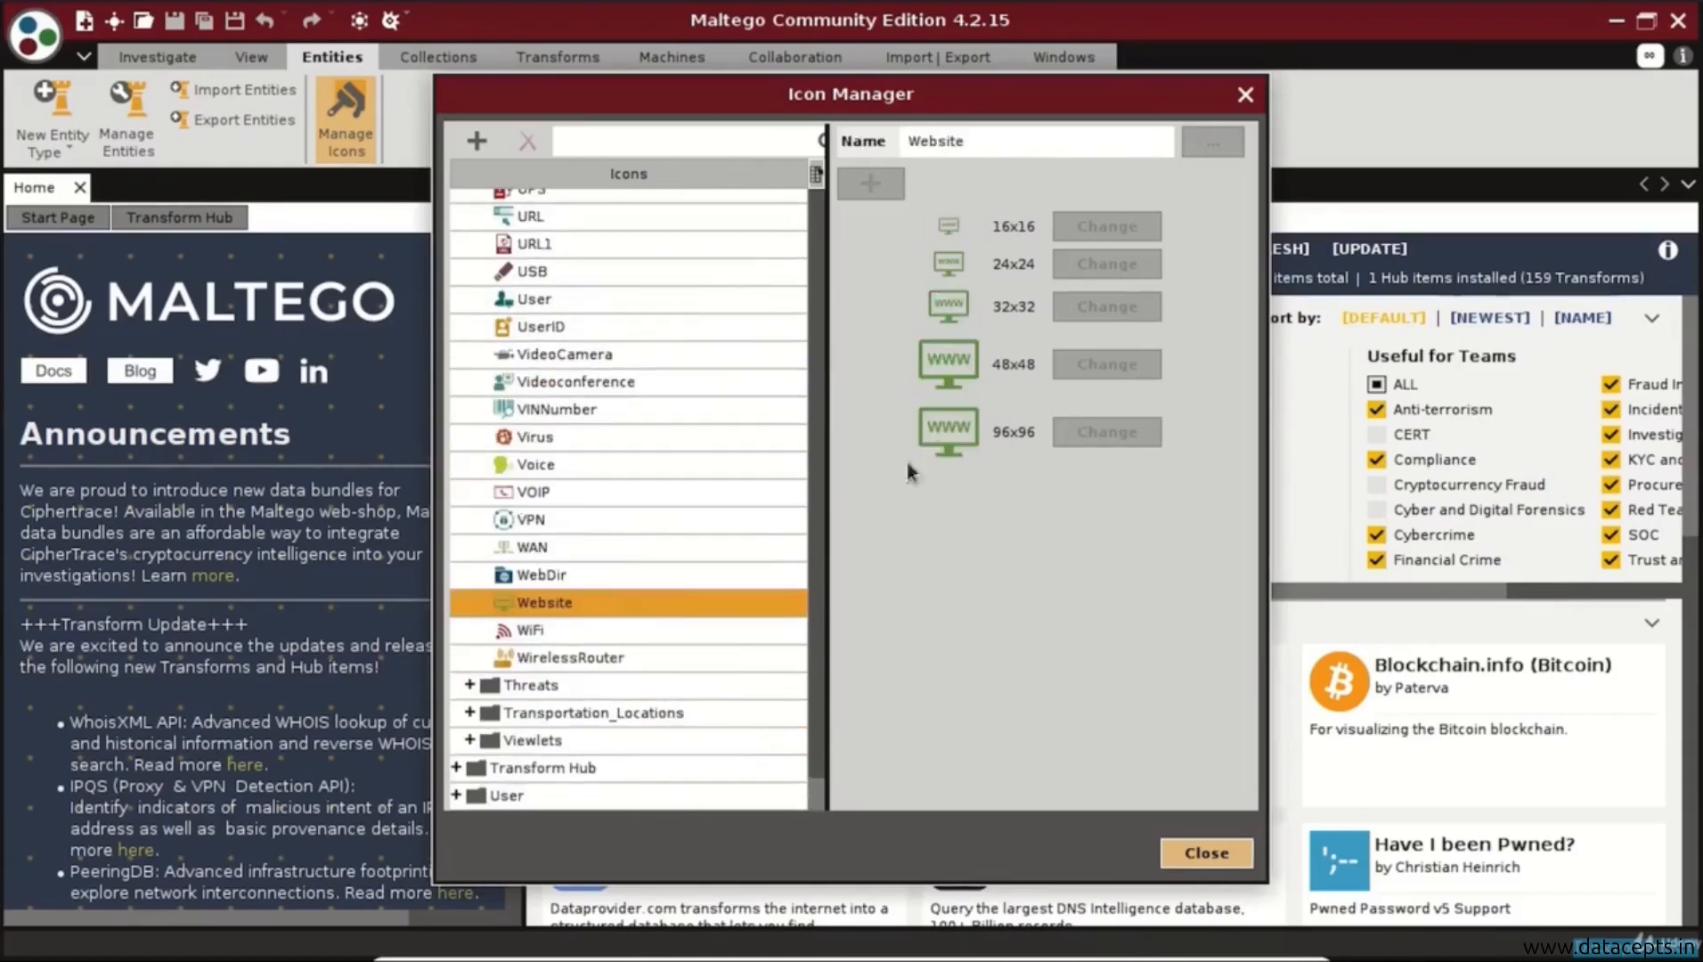
# Preview AircraftBomber in the Threats icons, look through the remaining folders including the user's custom icons, and close the Icon Manager.
pyautogui.click(468, 685)
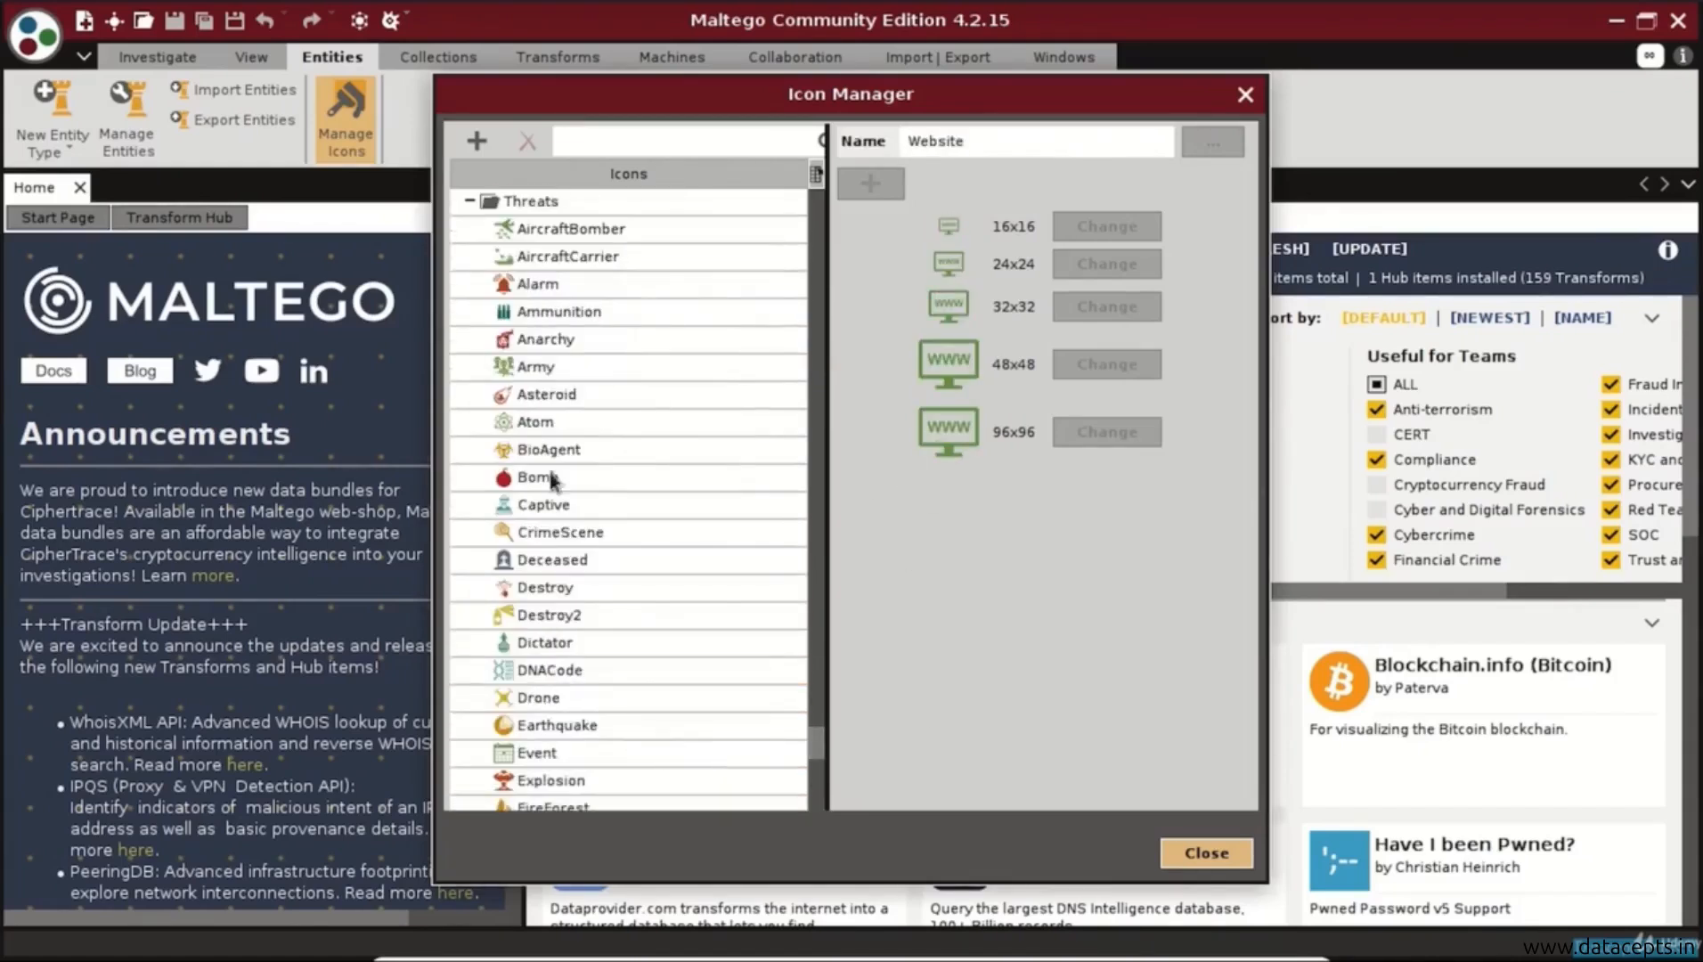
pyautogui.click(648, 233)
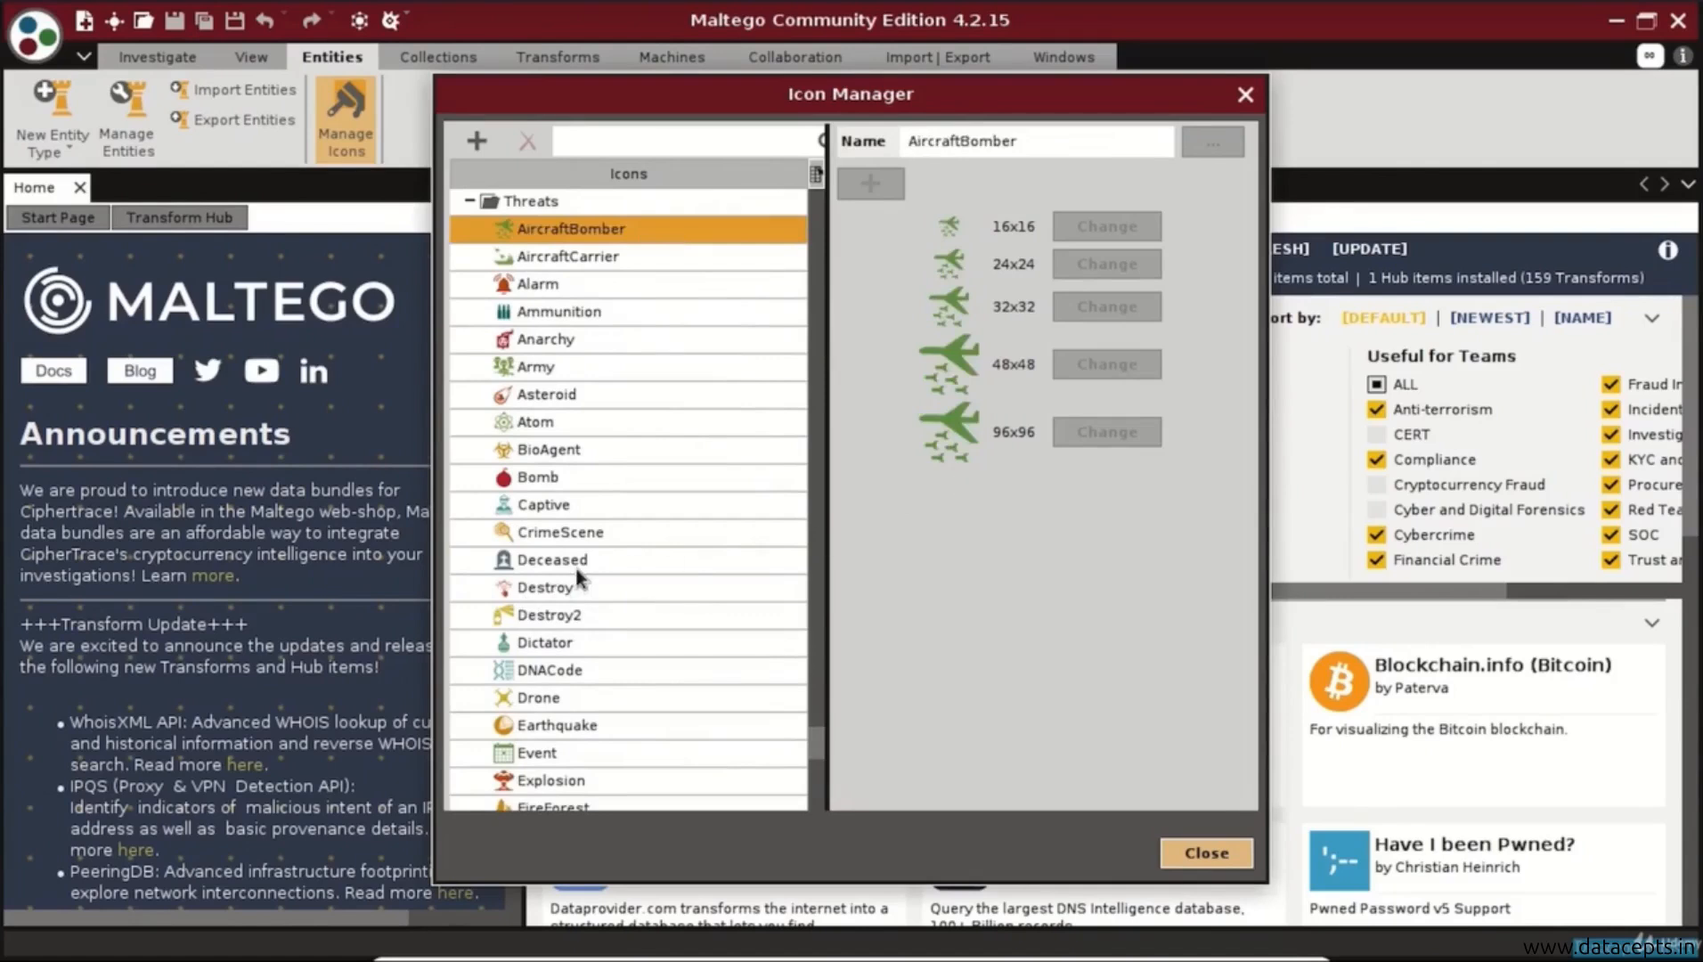
pyautogui.scroll(-20, 578, 574)
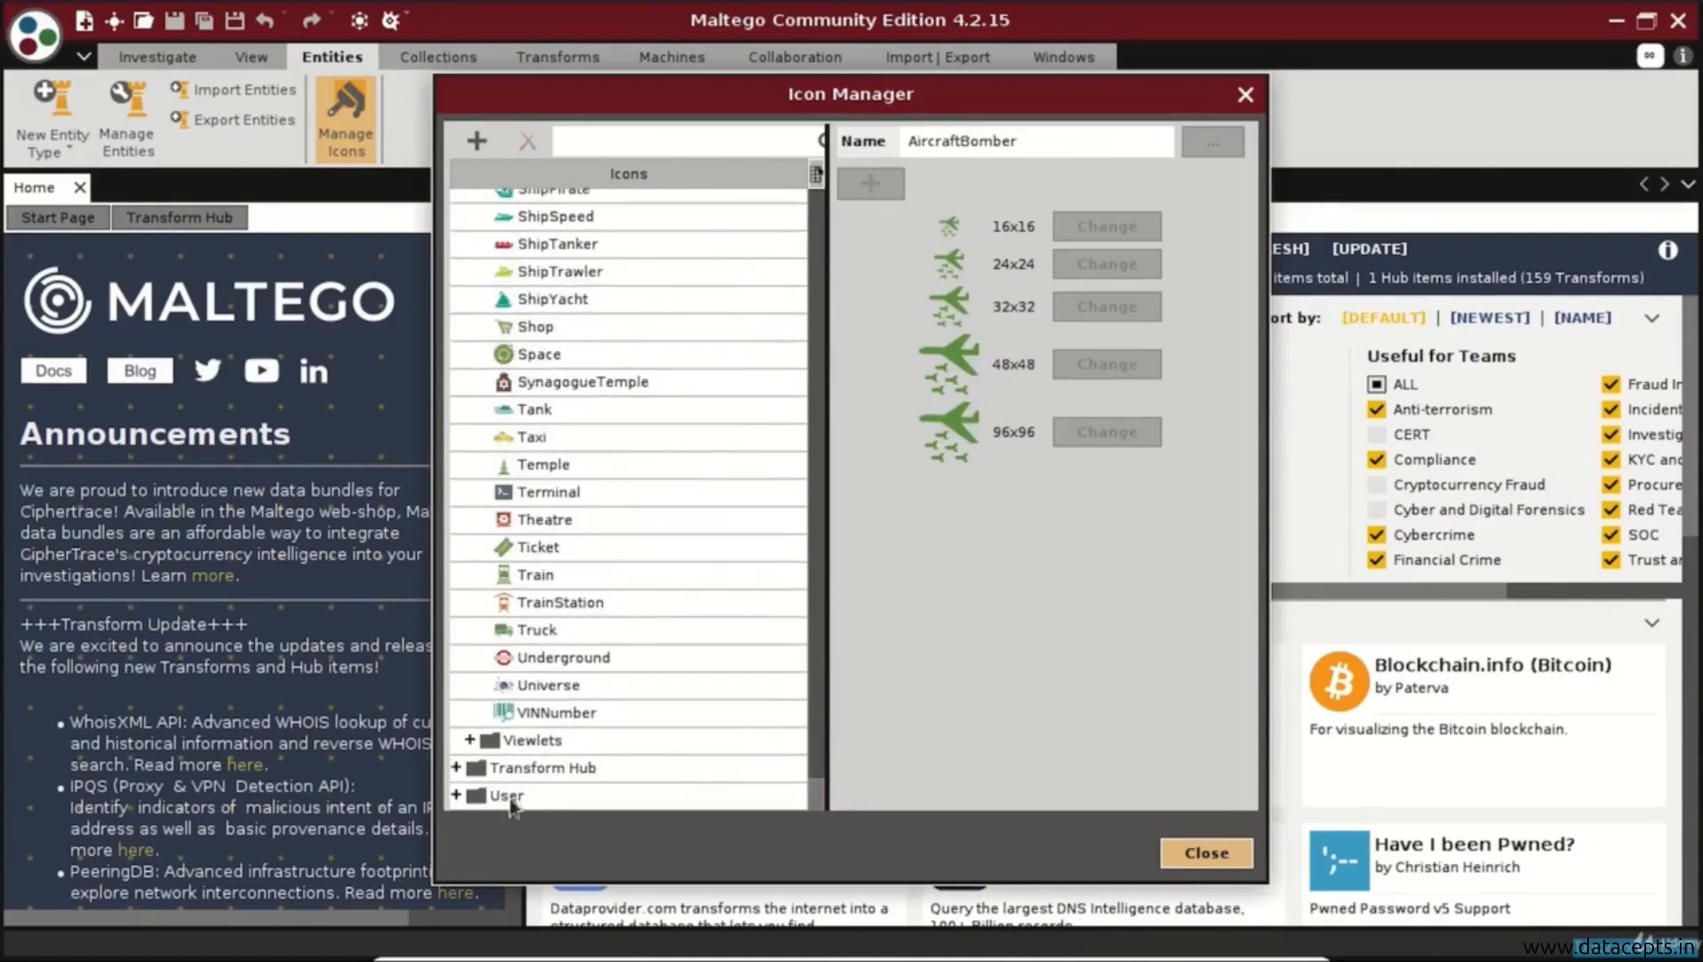
pyautogui.click(456, 795)
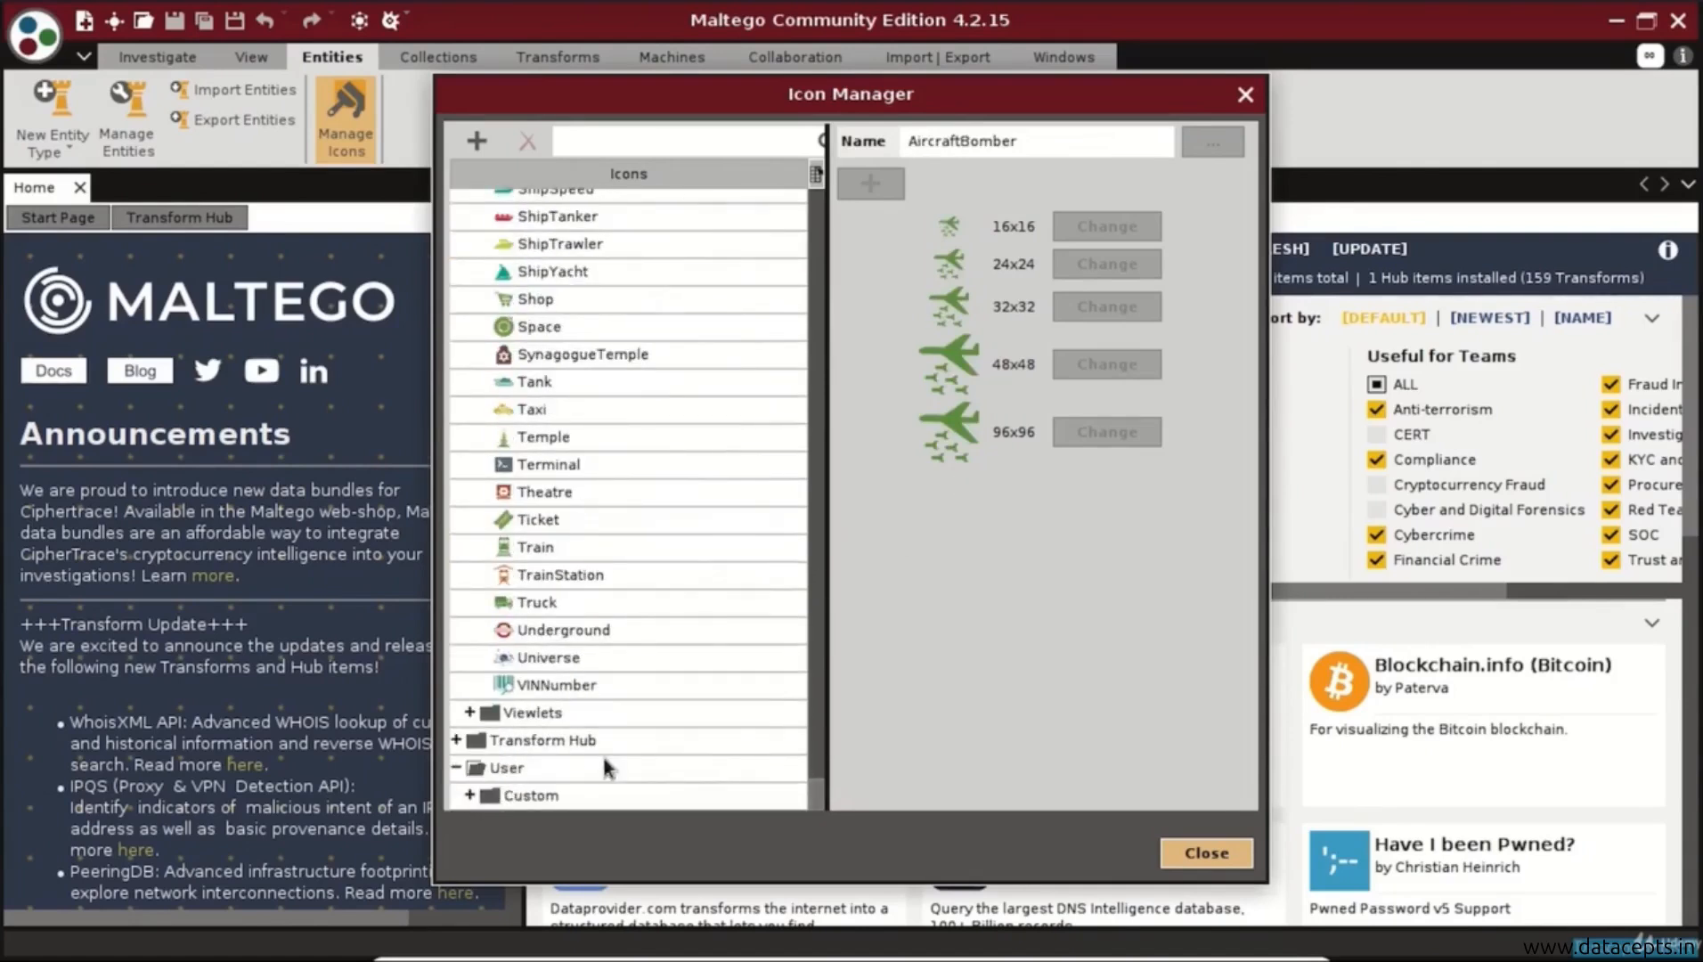
pyautogui.click(471, 795)
pyautogui.click(670, 768)
pyautogui.click(681, 795)
pyautogui.click(1197, 854)
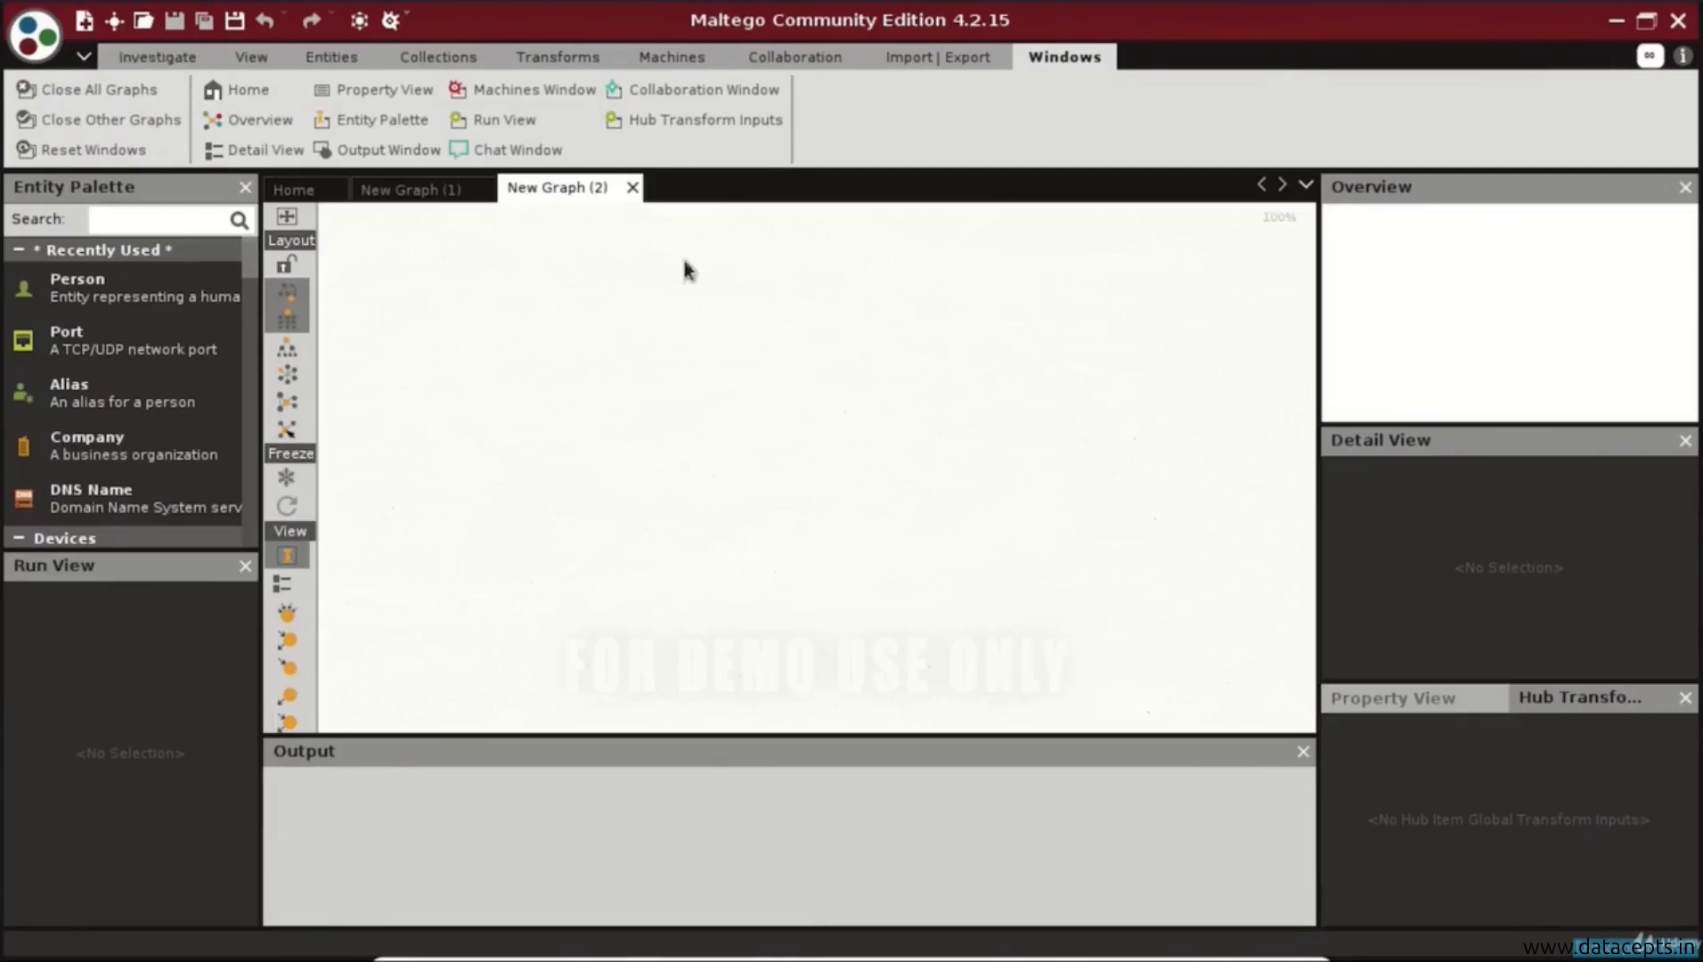
# Switch to the graph New Graph (1).
pyautogui.click(441, 187)
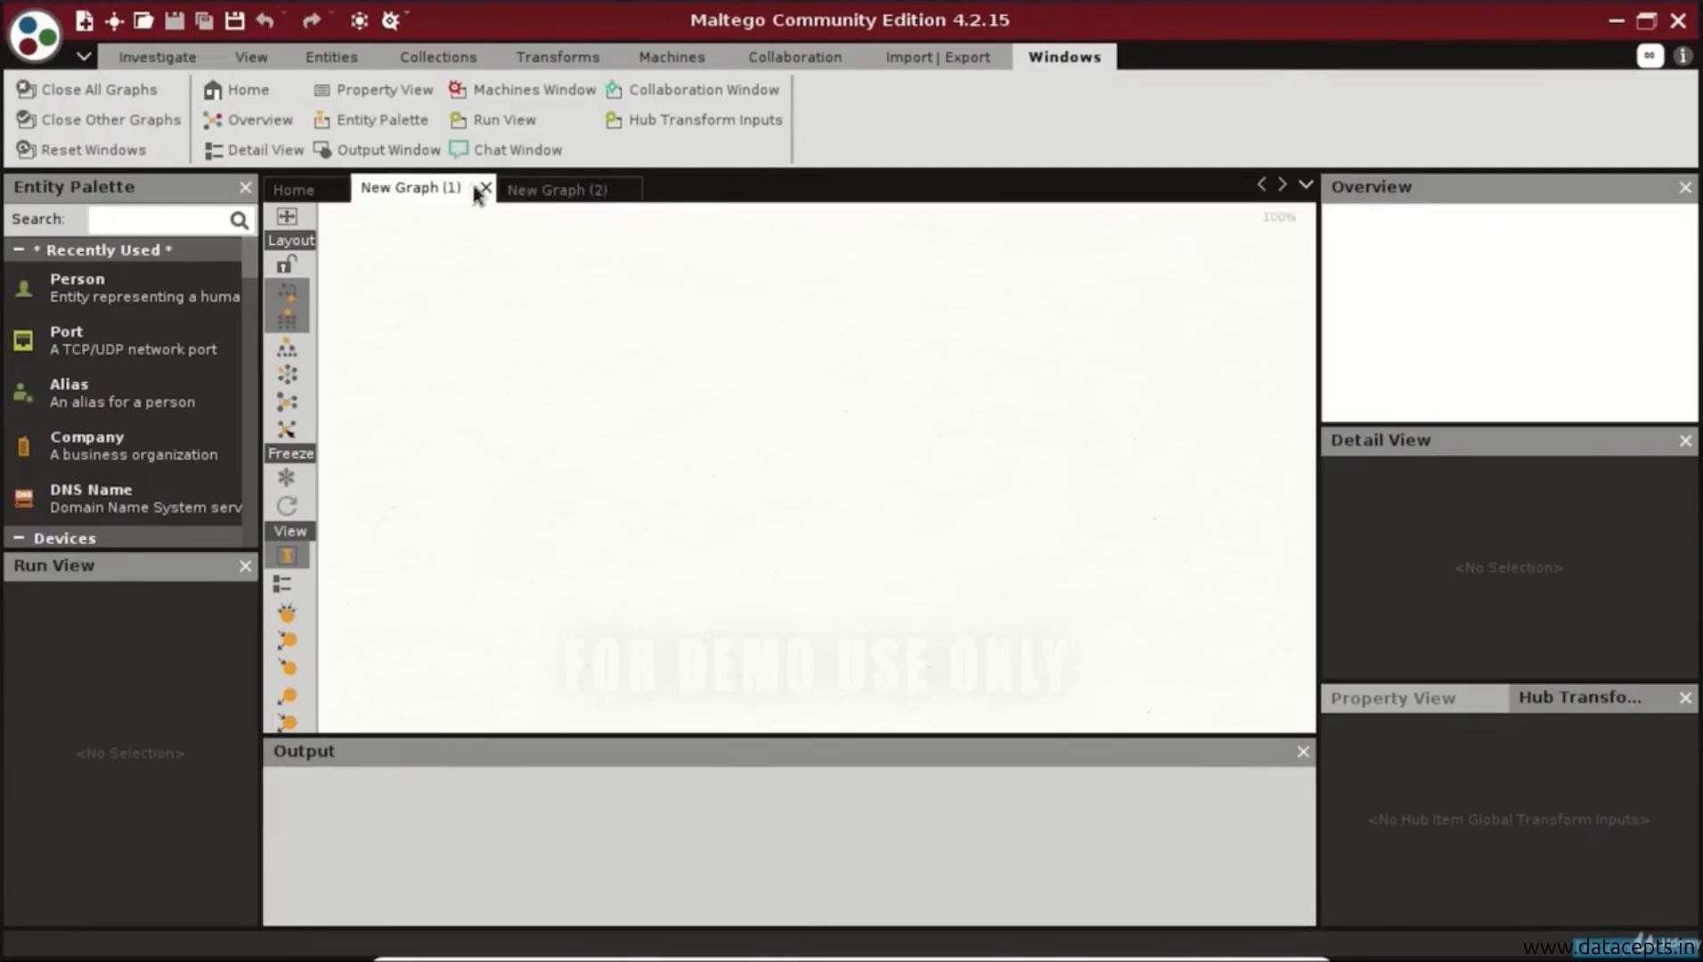
# Close the graph New Graph (1) and add a Person entity to the empty New Graph (2).
pyautogui.click(483, 189)
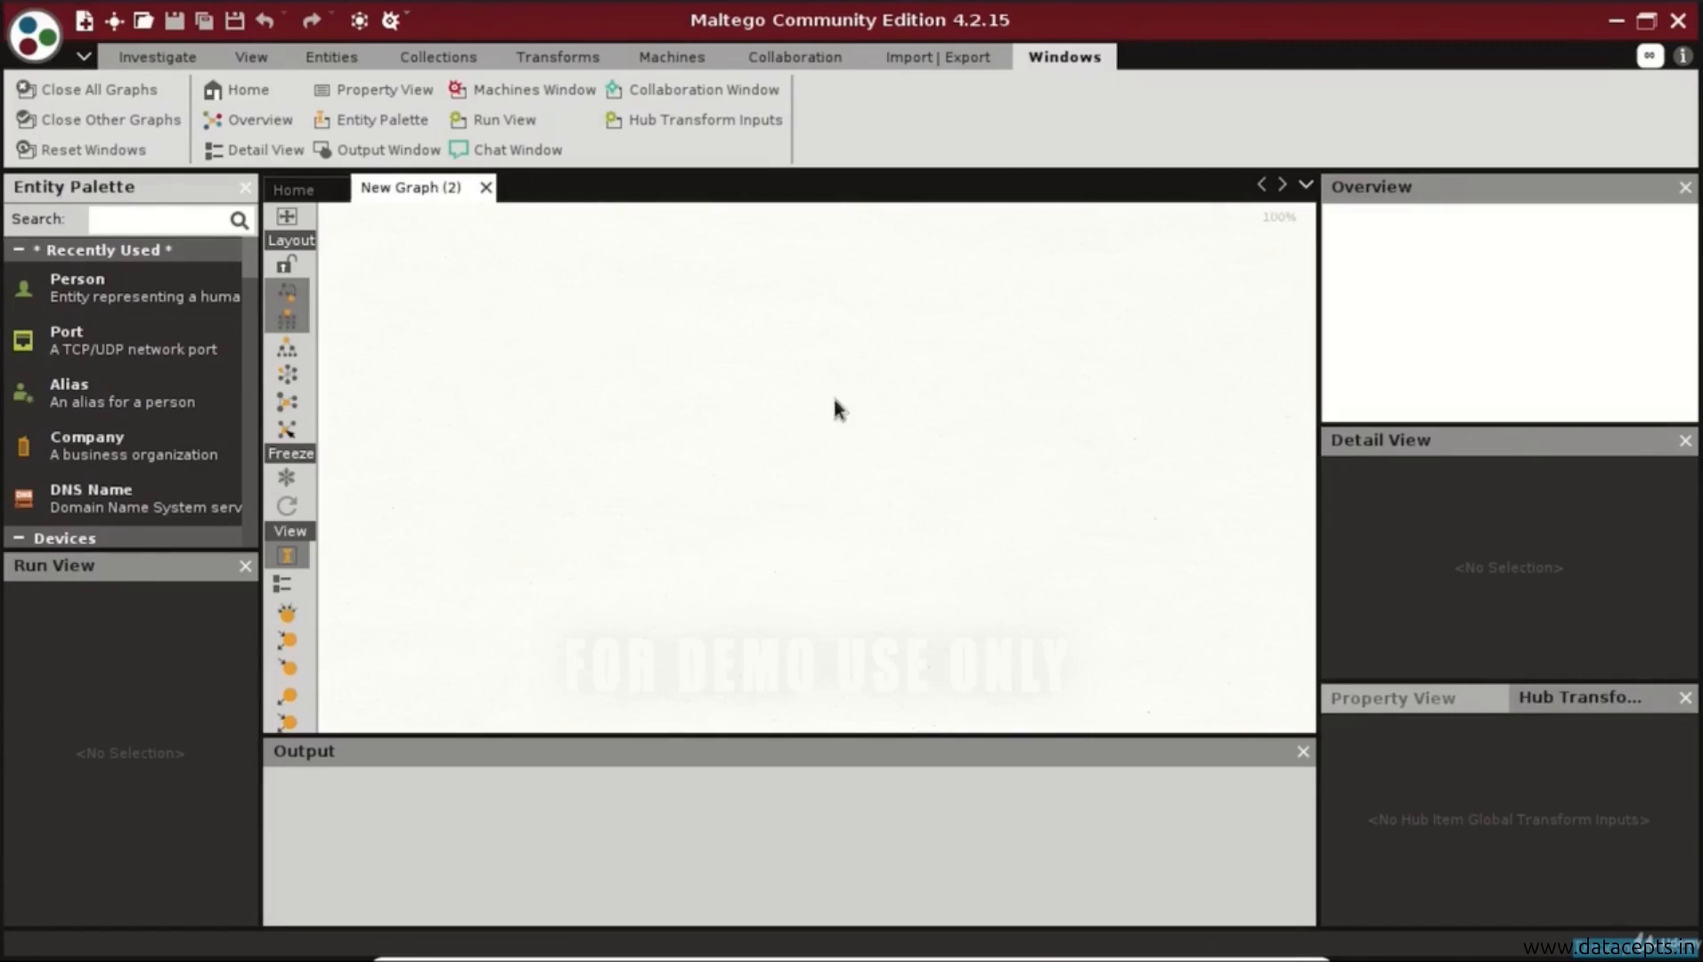
pyautogui.click(75, 284)
pyautogui.moveTo(97, 282); pyautogui.dragTo(831, 264)
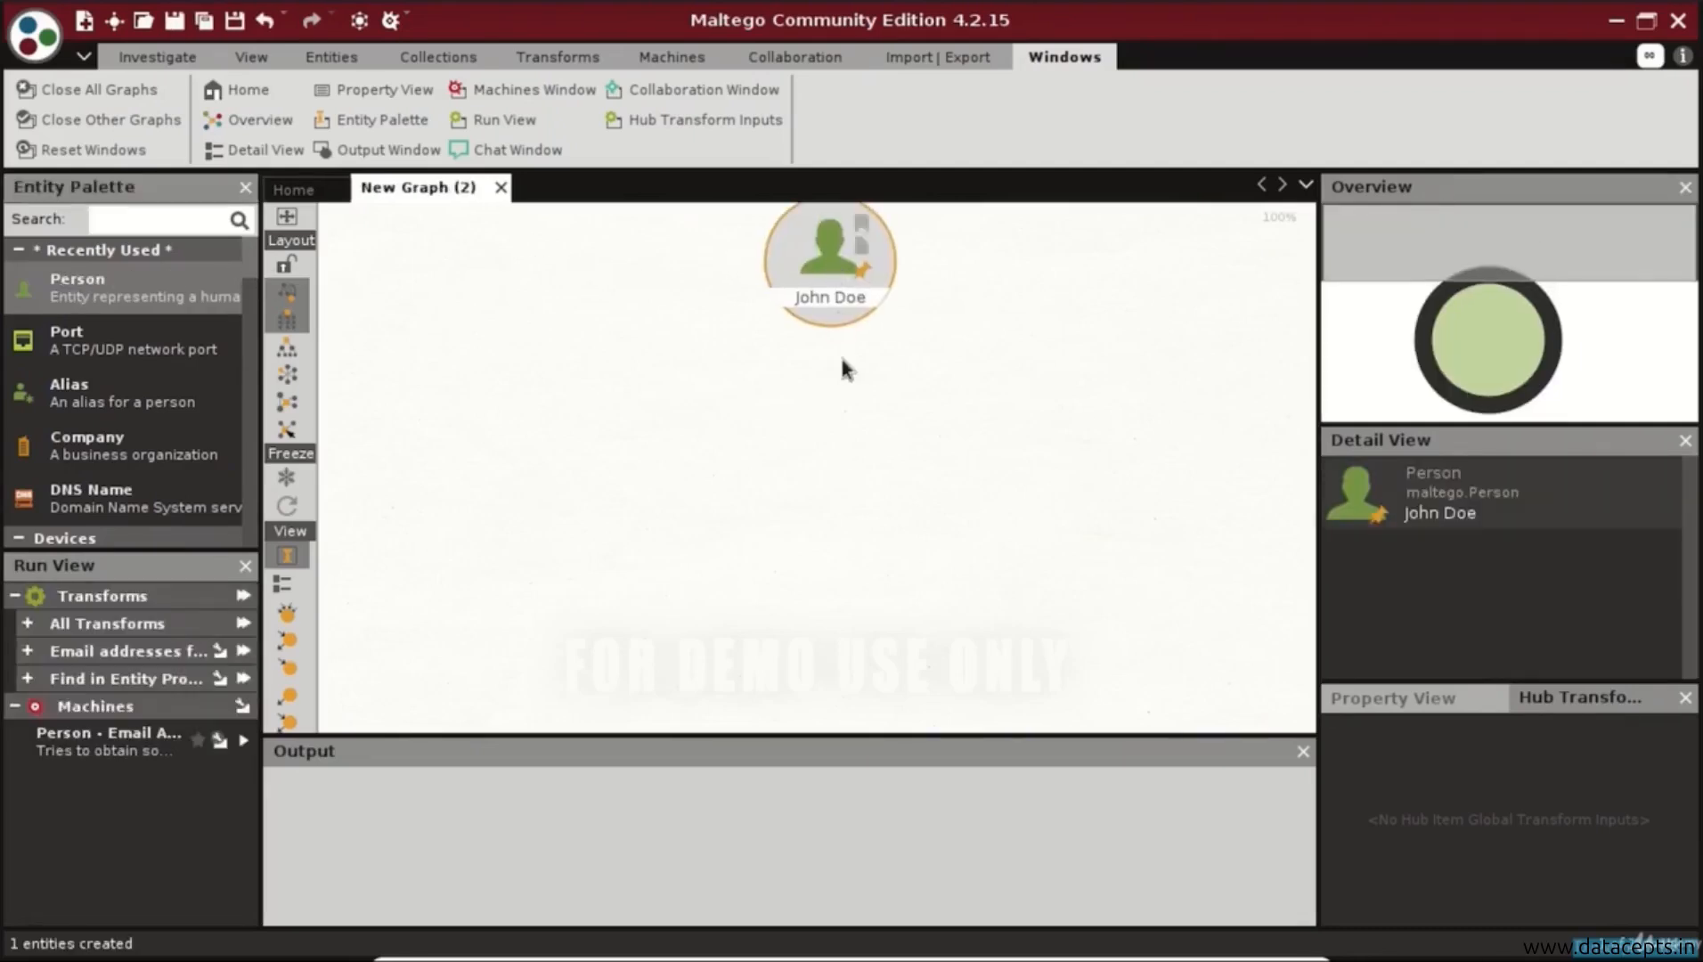
# Name the Person entity Mark Zuckerberg and run the To Email Addresses [PGP] transform on it.
pyautogui.click(819, 301)
pyautogui.write('Mark Zuckerberg')
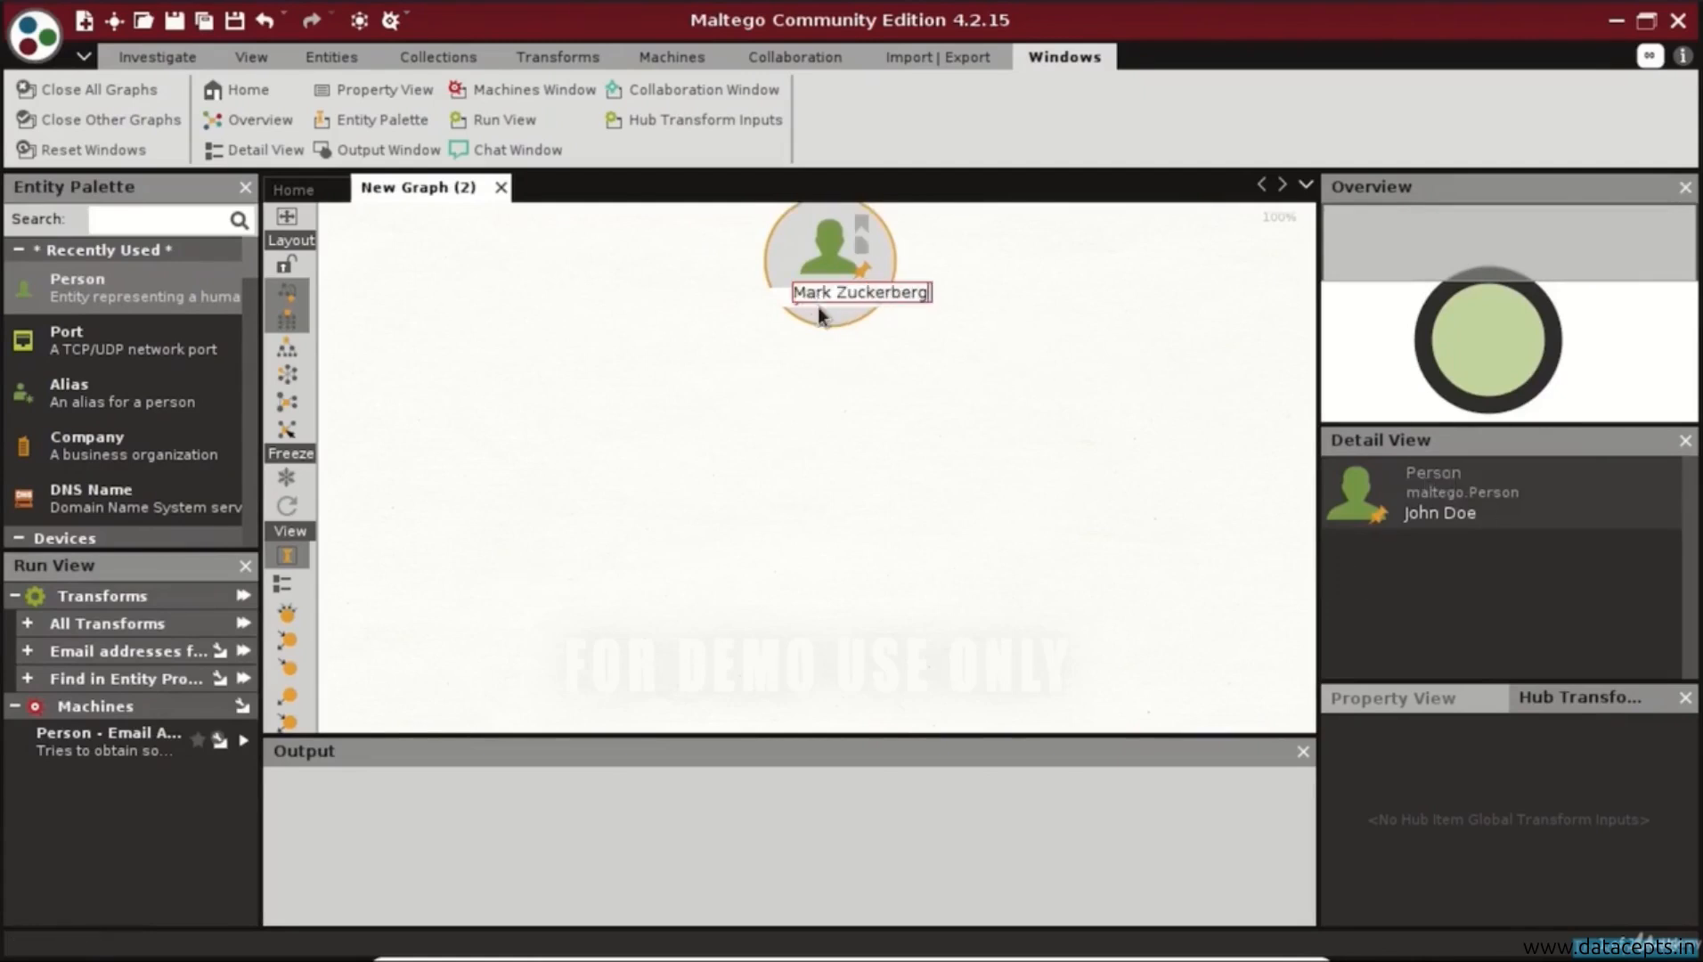
pyautogui.press('Return')
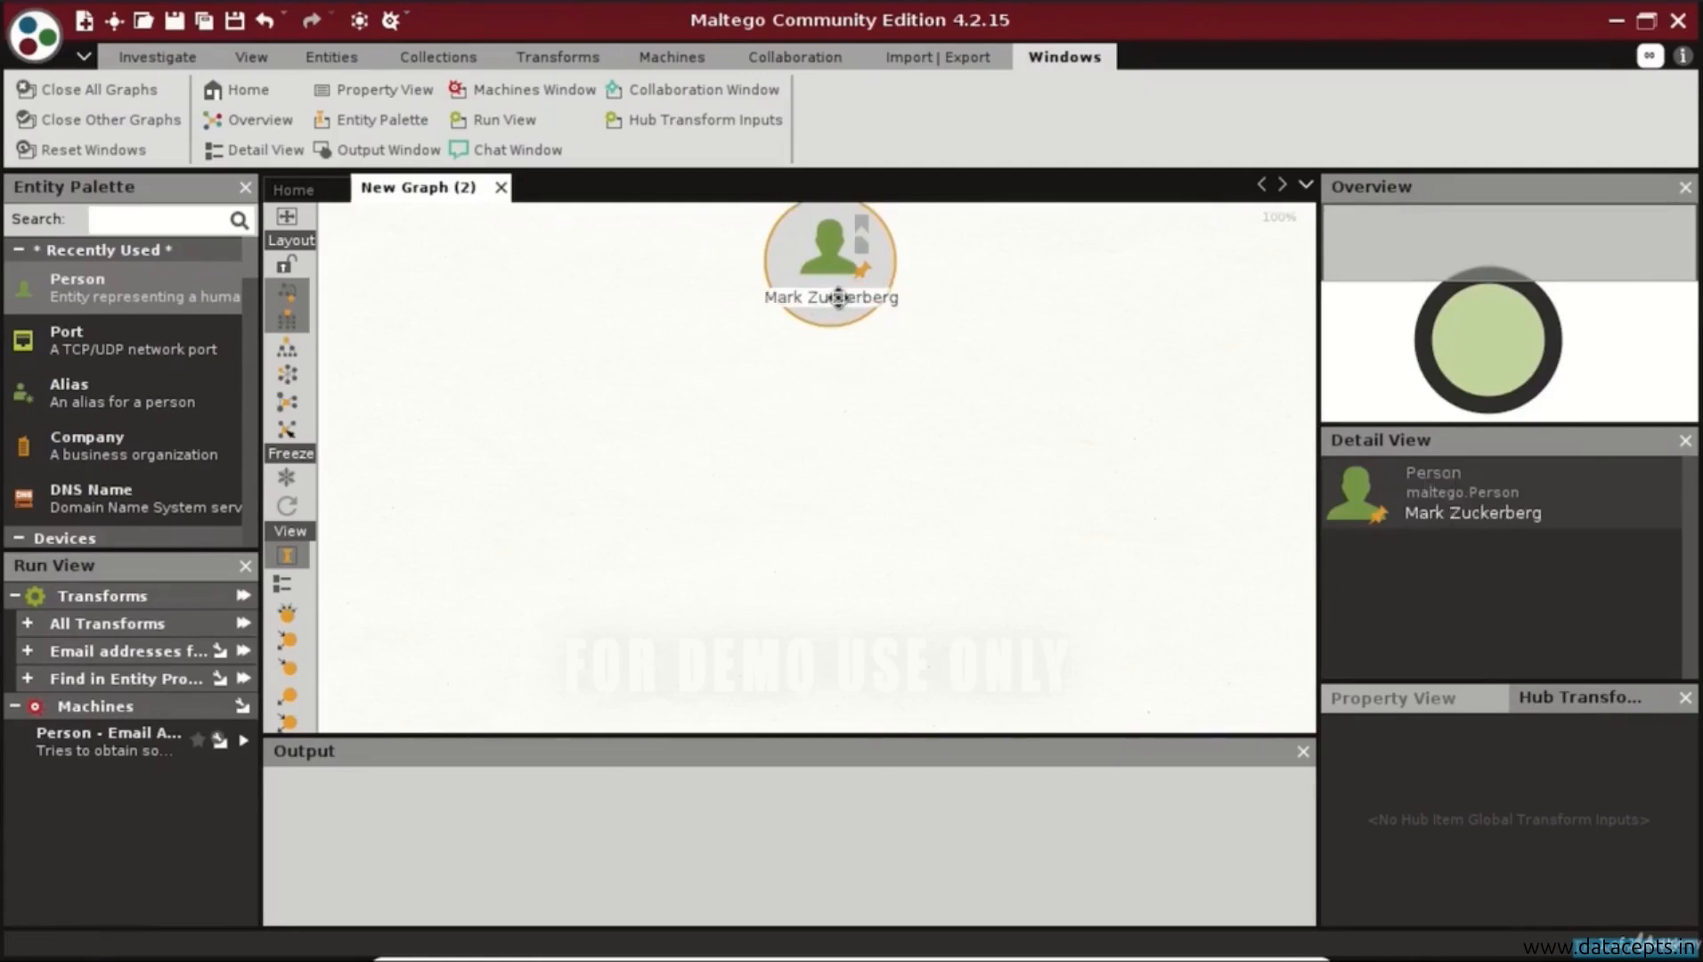
pyautogui.rightClick(838, 296)
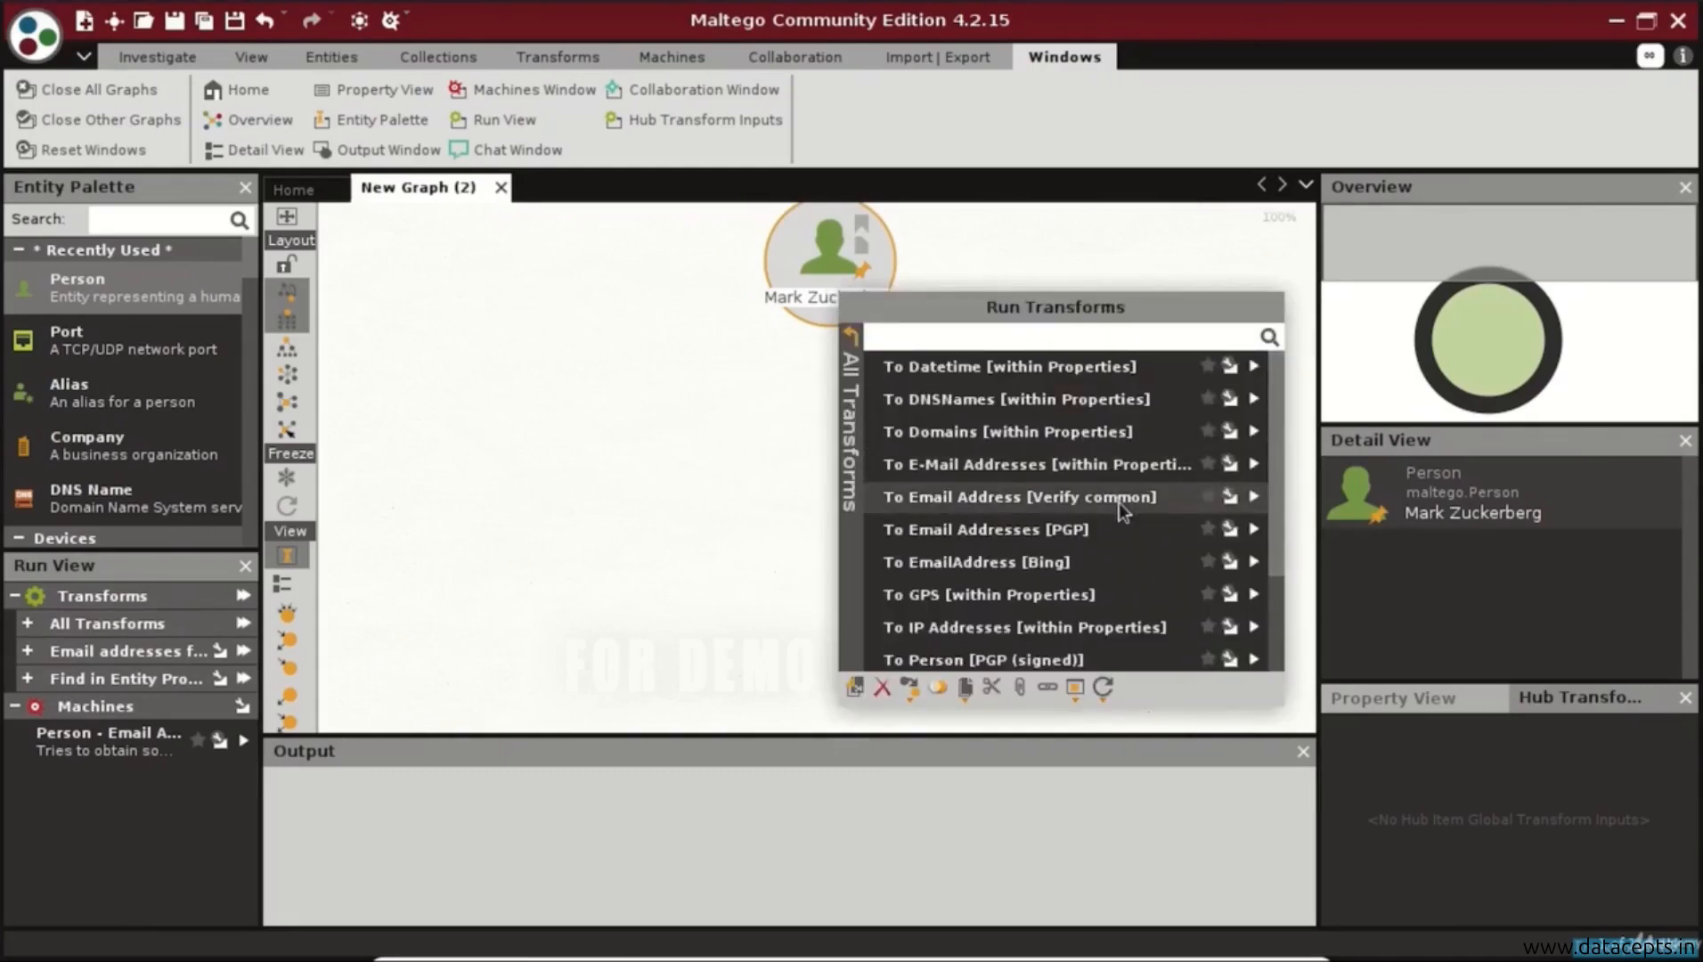
pyautogui.click(1254, 530)
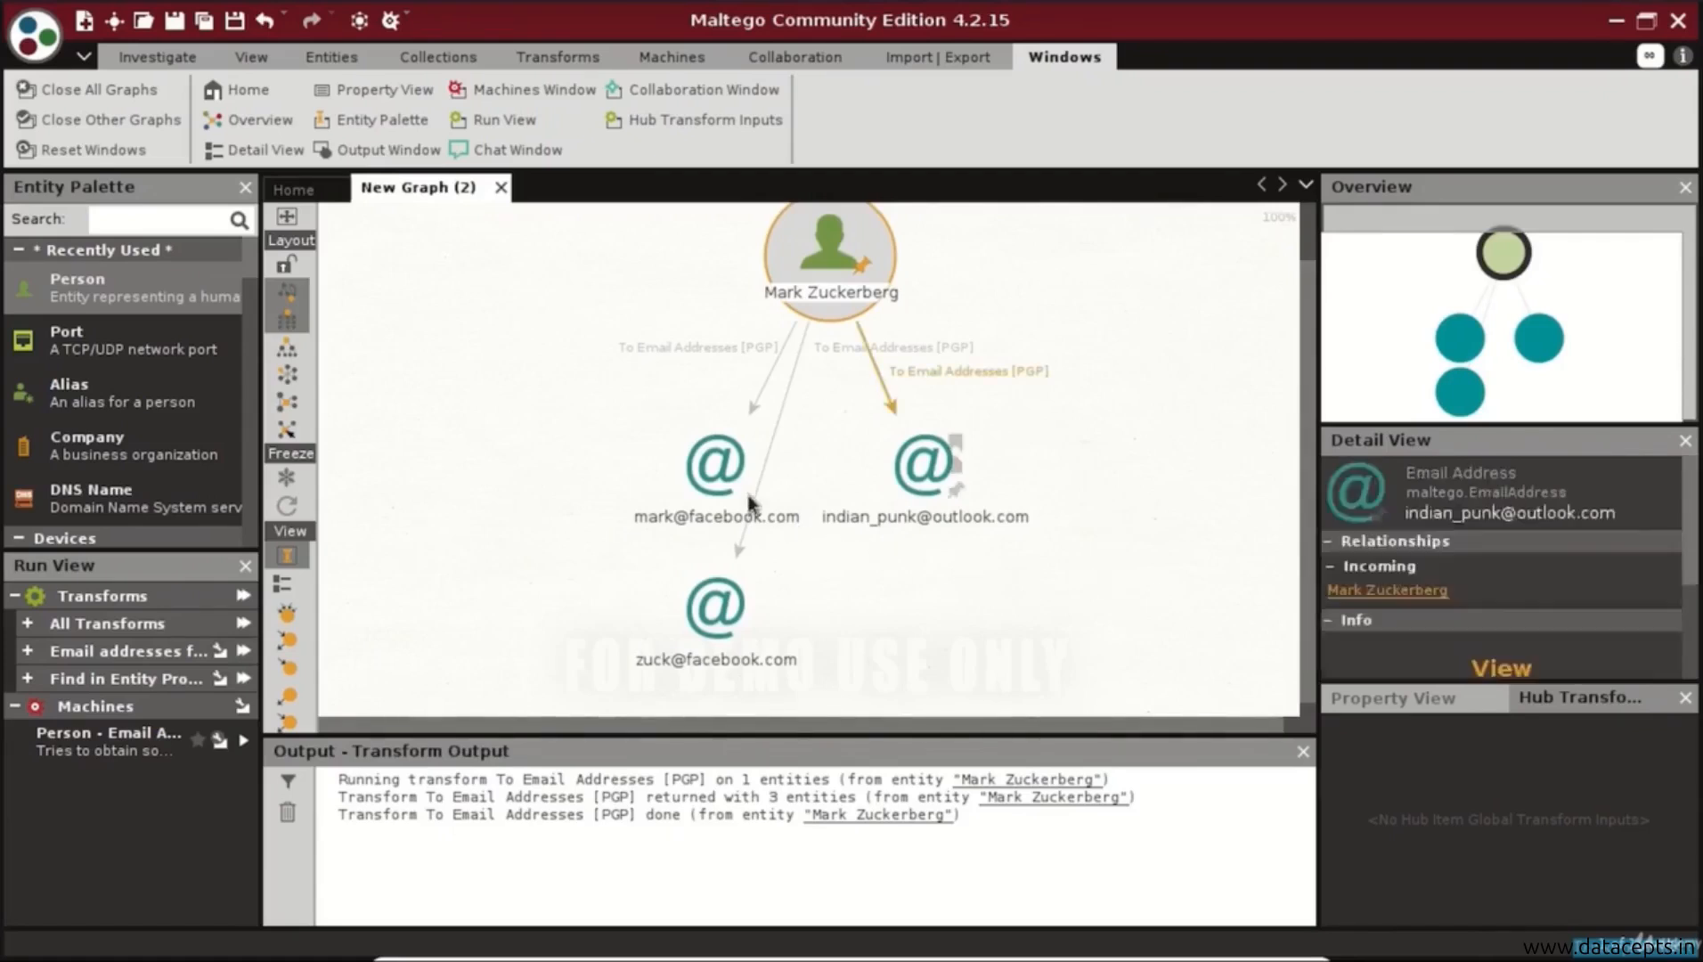
# Run the To Myspace Account transform on the first Facebook e-mail address found for the person.
pyautogui.click(710, 475)
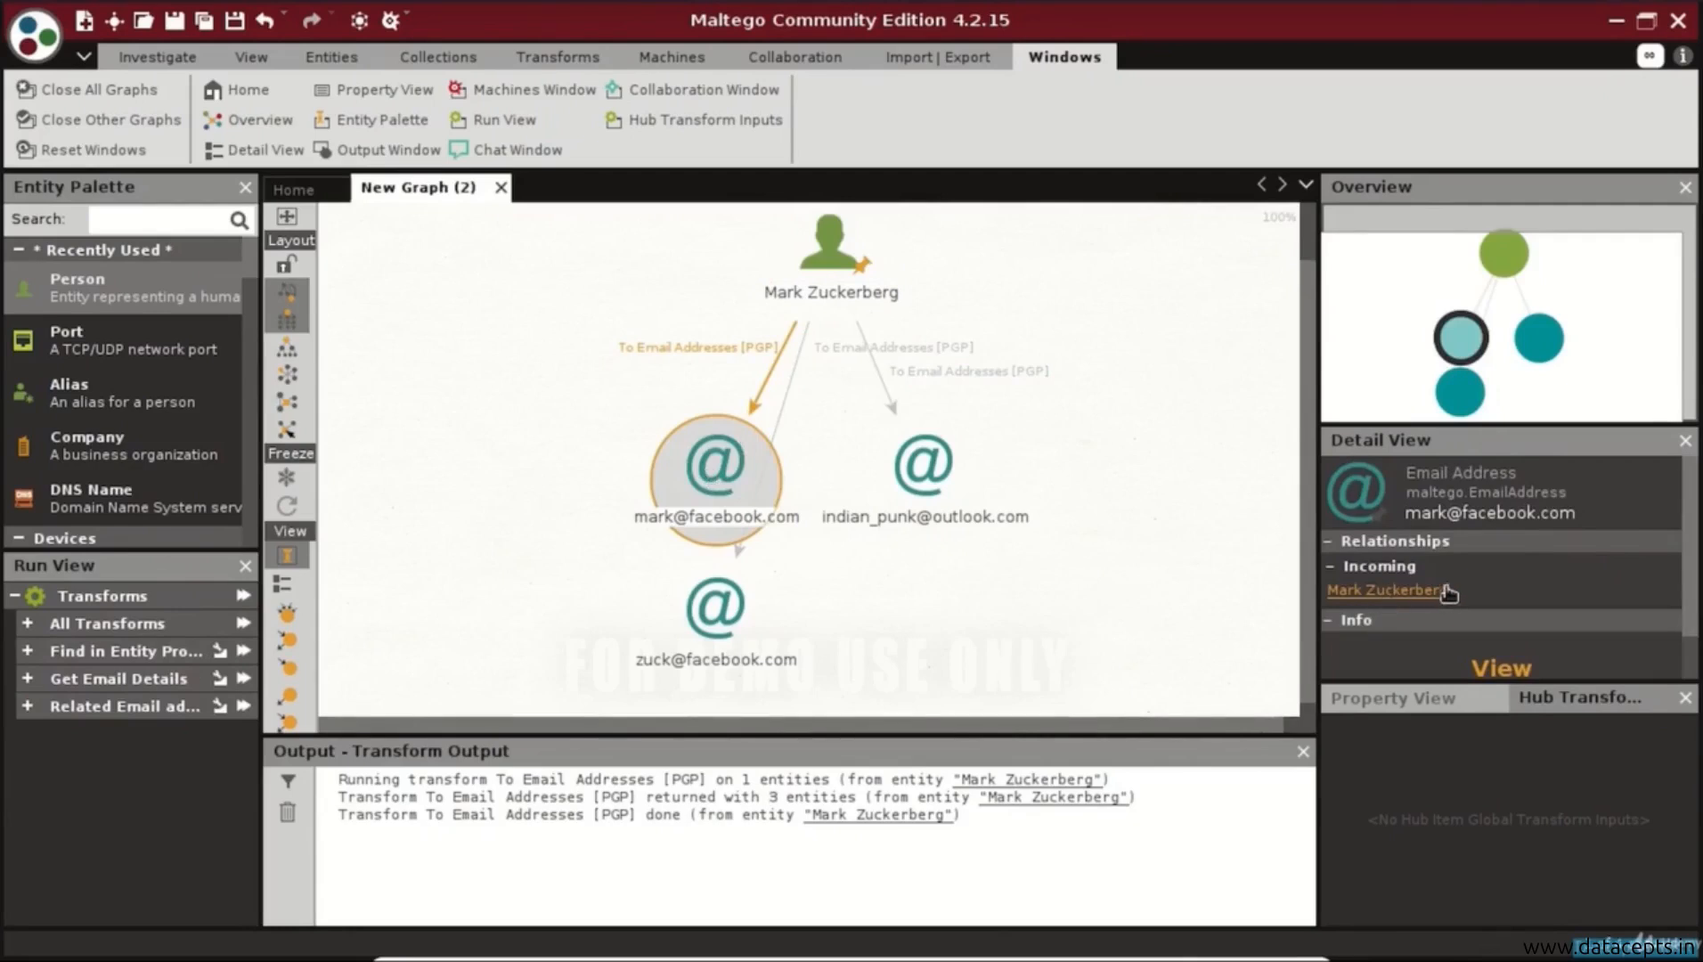
pyautogui.doubleClick(1460, 470)
pyautogui.click(1175, 853)
pyautogui.rightClick(722, 477)
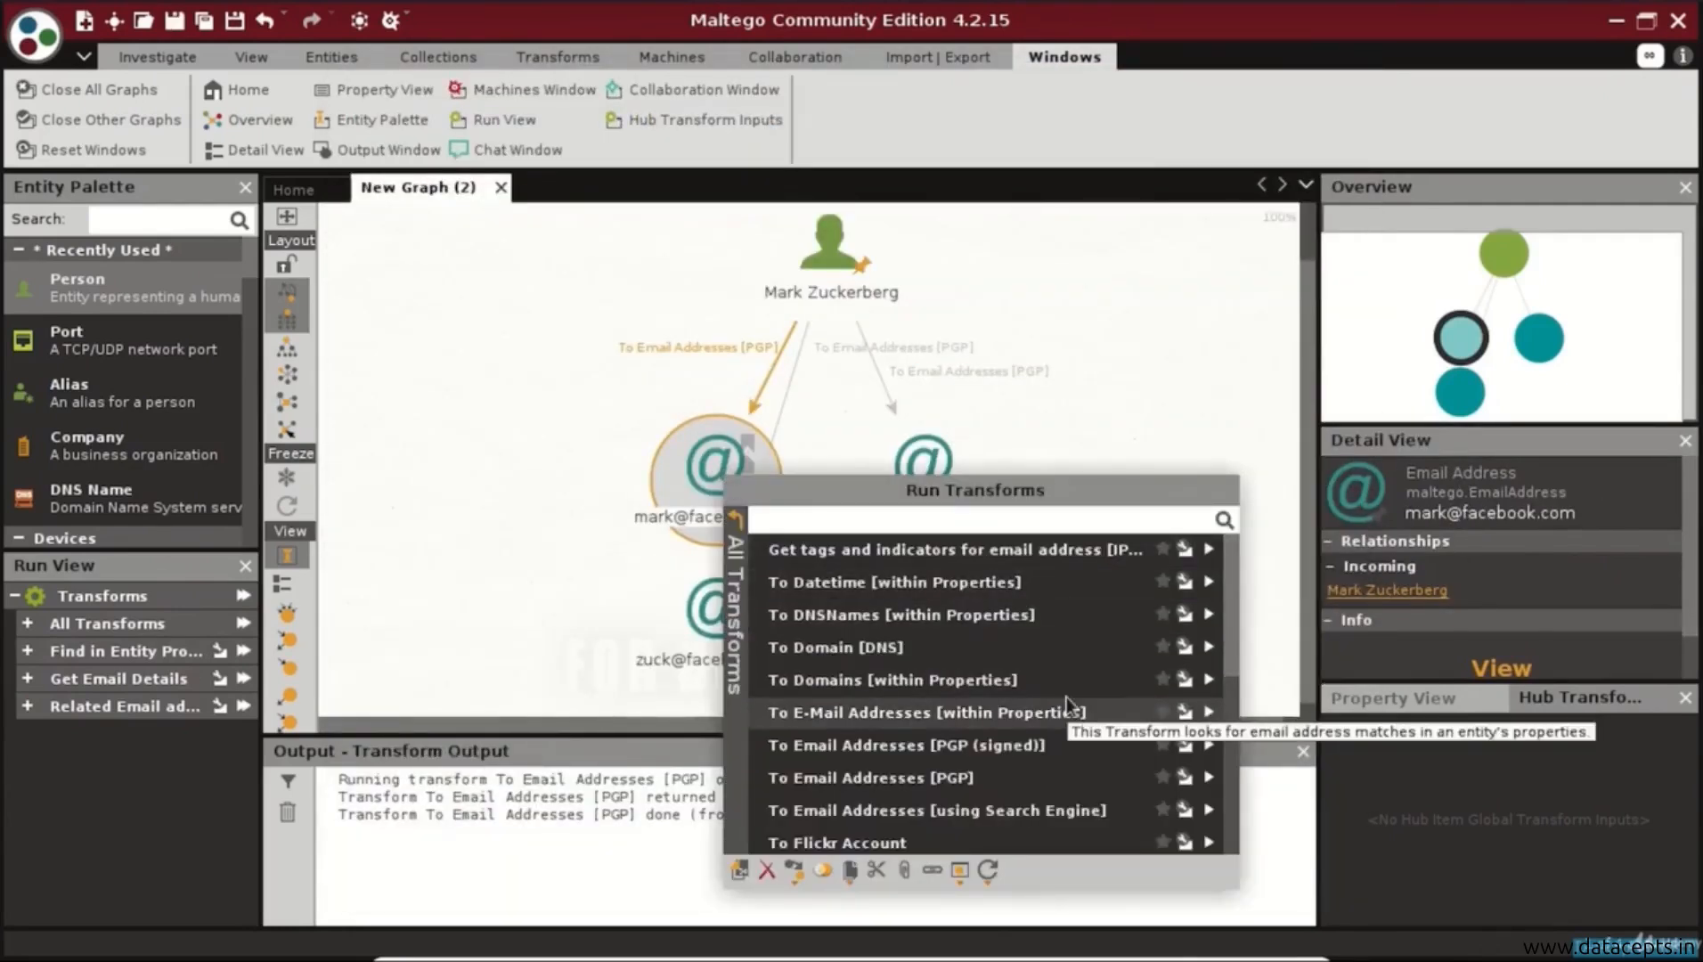
pyautogui.scroll(-3, 1065, 697)
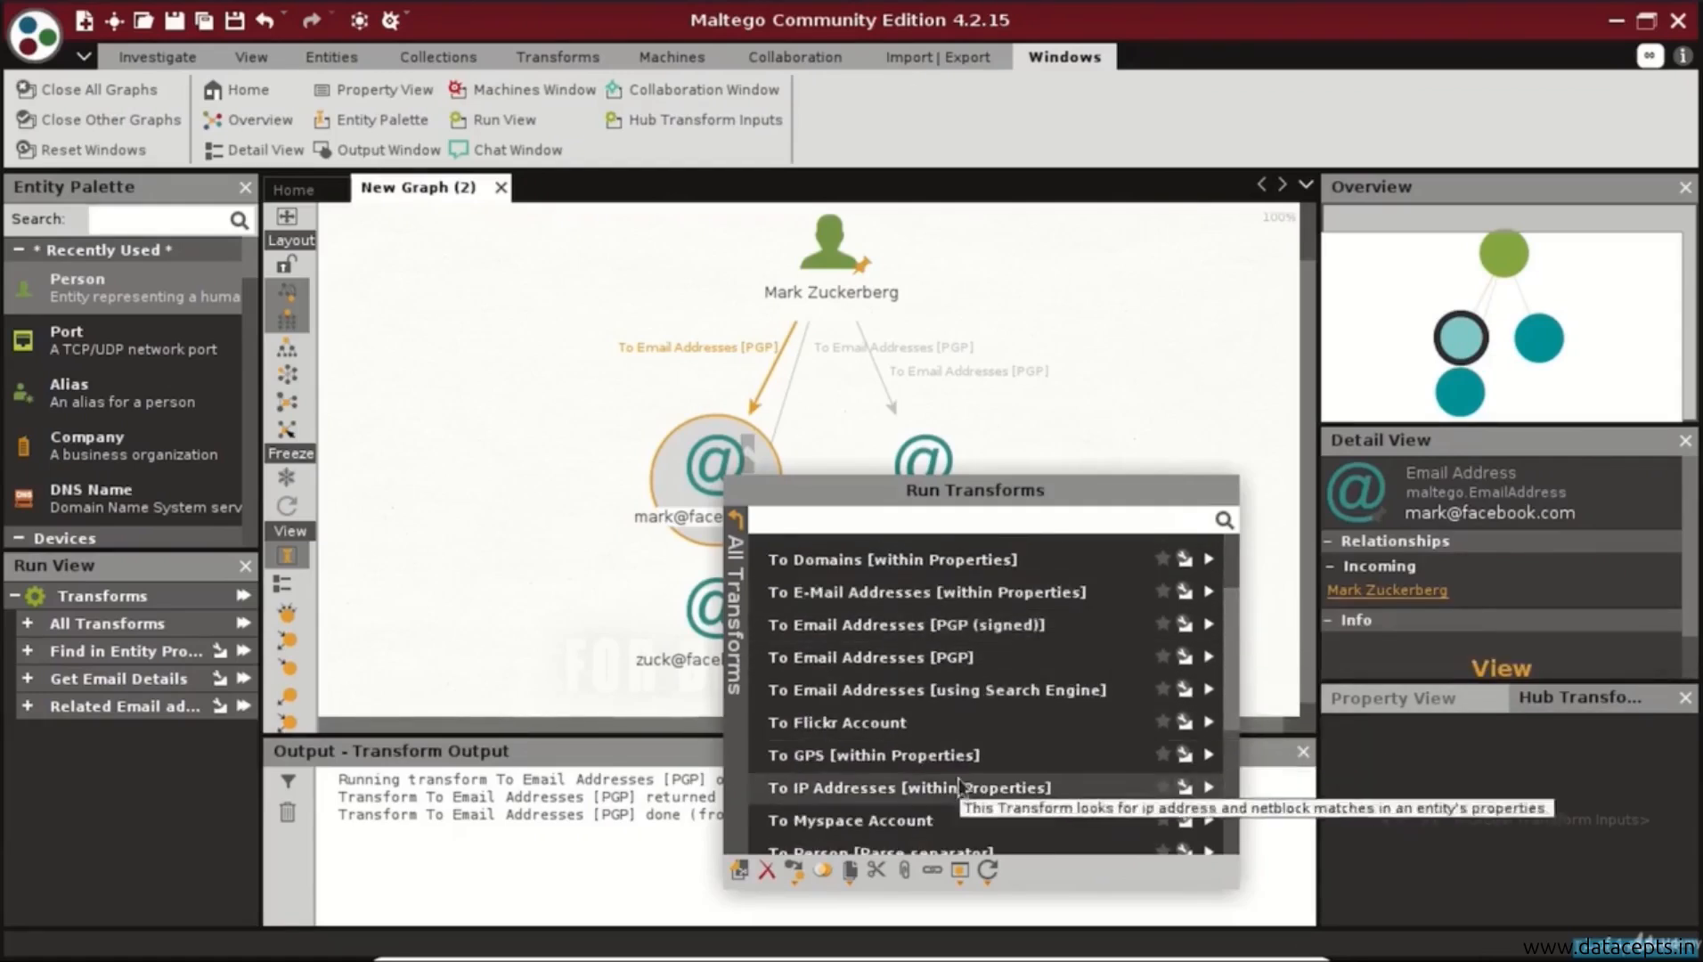
pyautogui.click(896, 816)
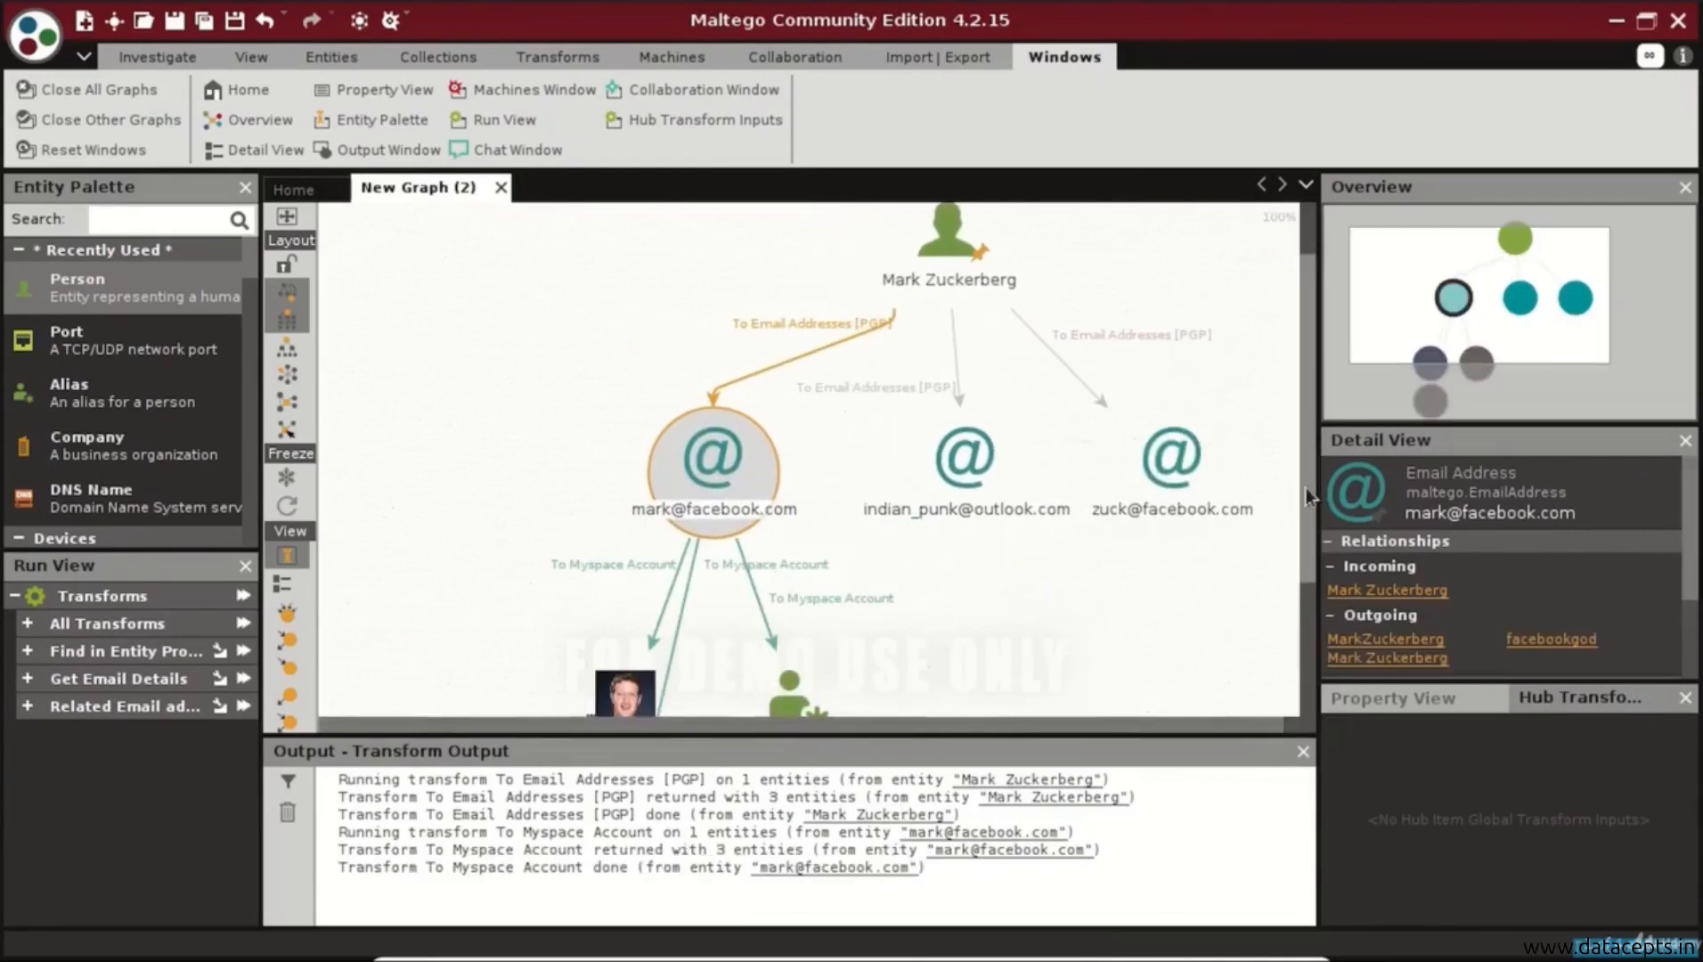
# Examine the details of the Mark Zuckerberg Myspace result and the MarkZuckerberg alias, including the alias's generator detail.
pyautogui.click(1386, 657)
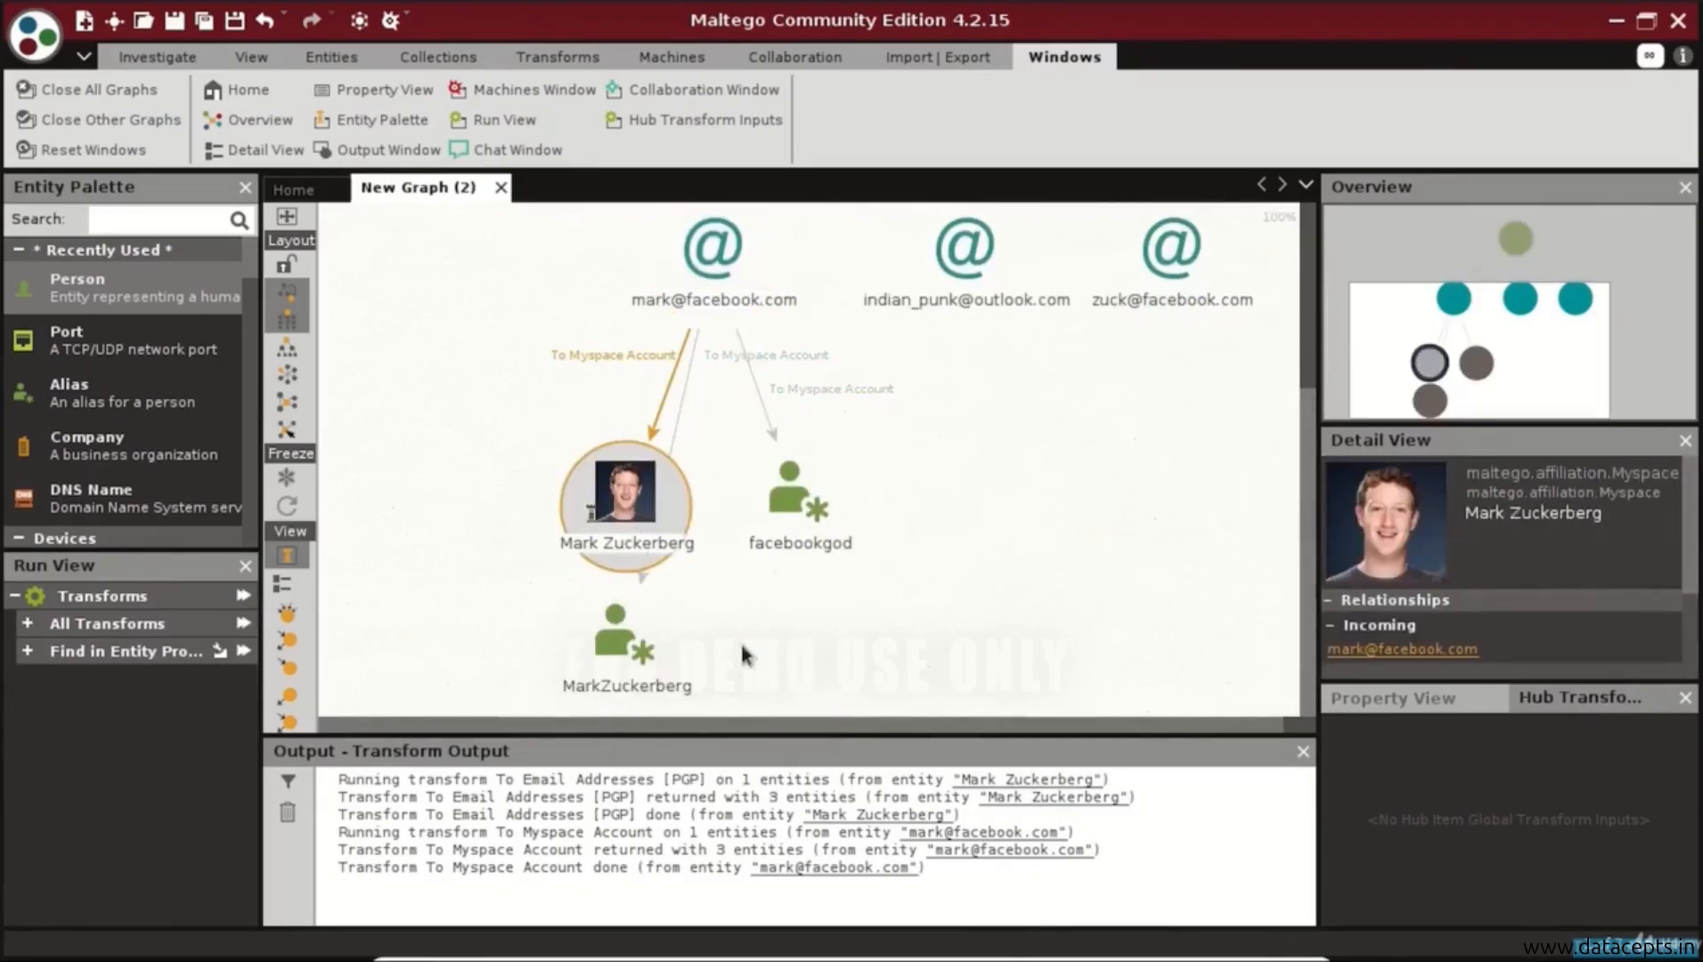
pyautogui.click(657, 639)
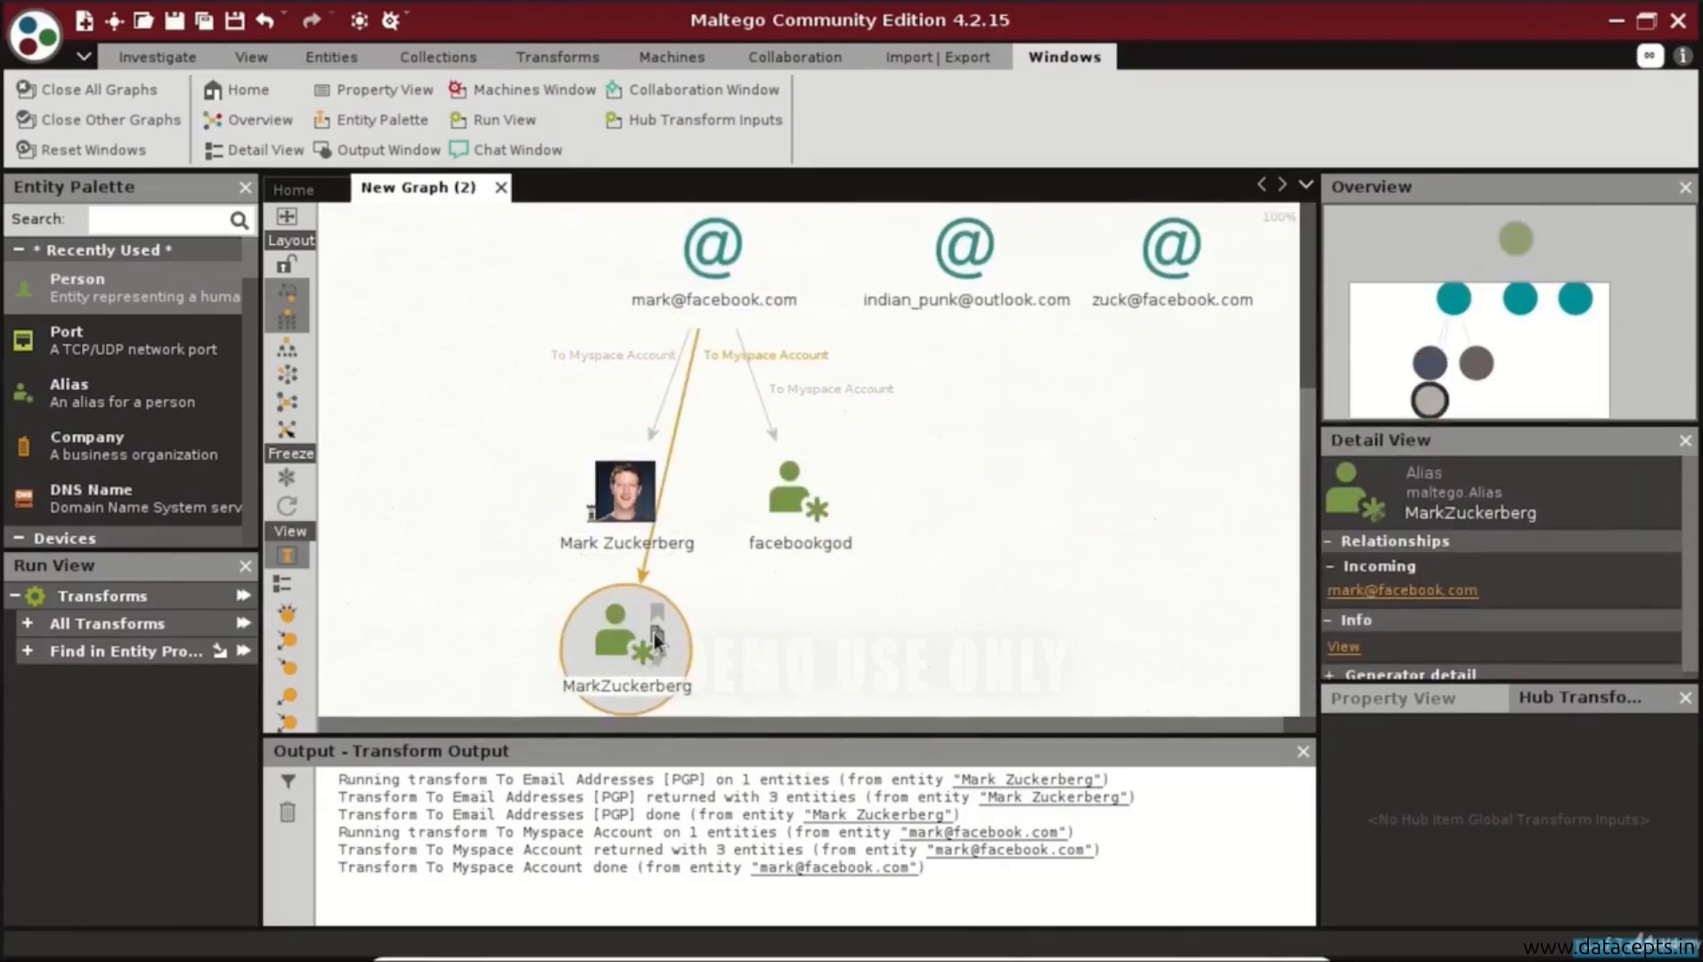
pyautogui.click(1514, 675)
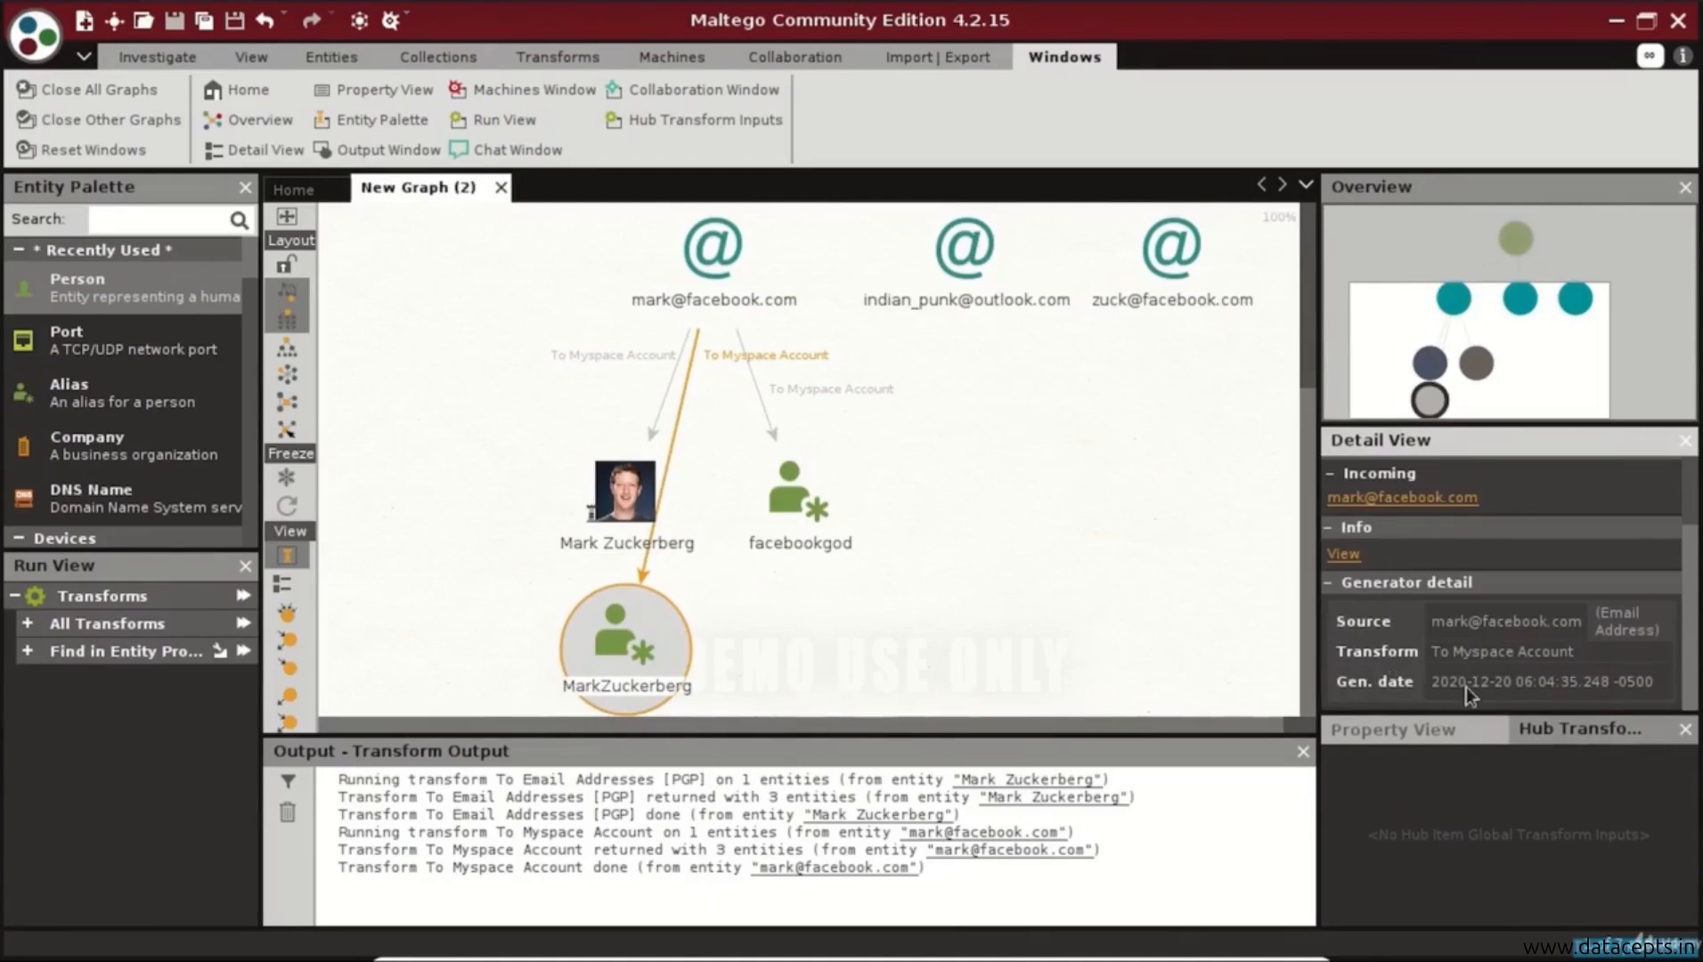
# Run the To Social Account [Using NameChk] transform on the MarkZuckerberg alias and arrange the graph in a hierarchical layout.
pyautogui.rightClick(639, 624)
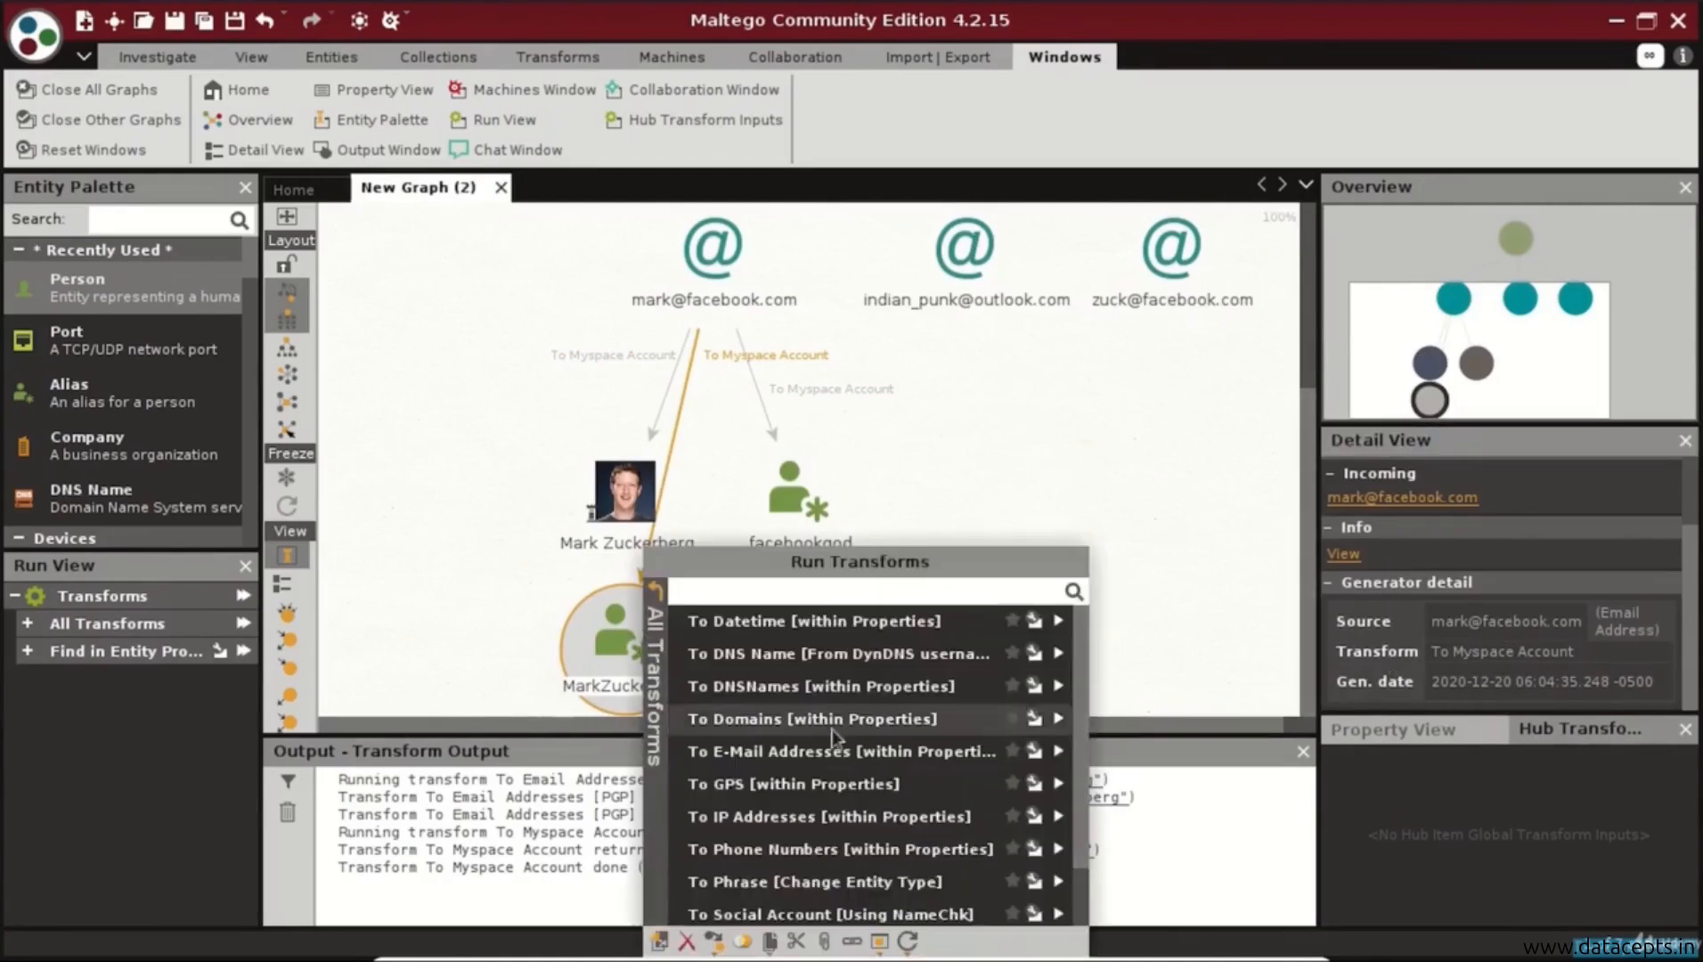
pyautogui.click(1048, 914)
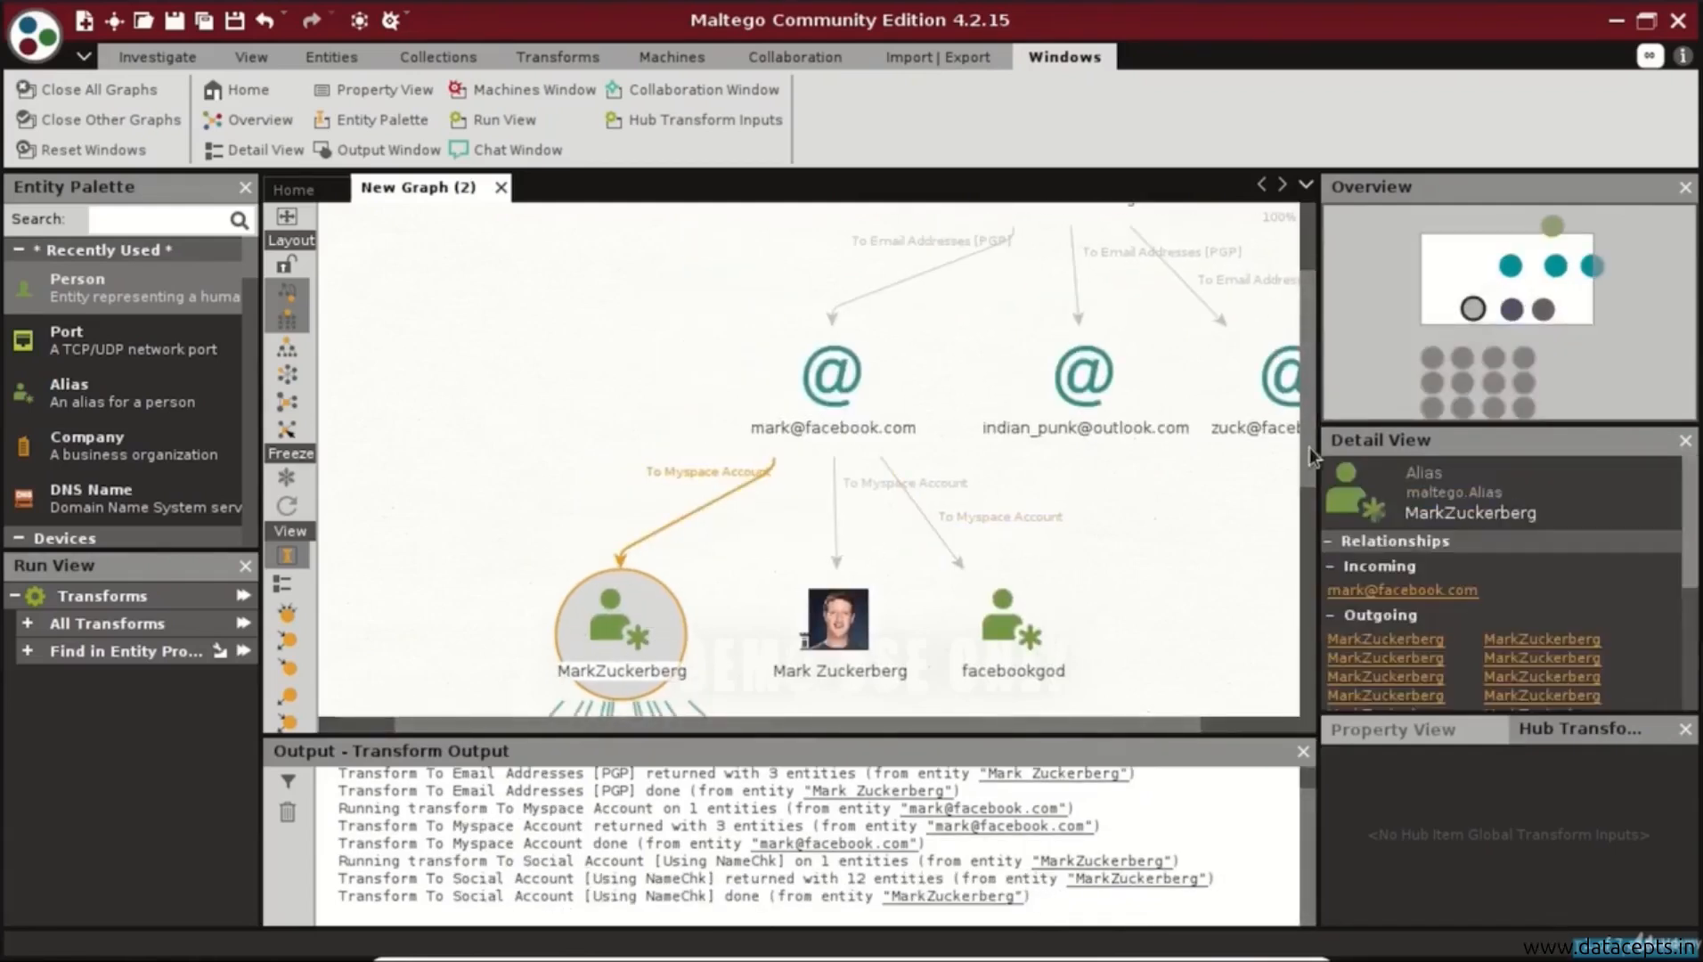
pyautogui.moveTo(1310, 445); pyautogui.dragTo(1290, 581)
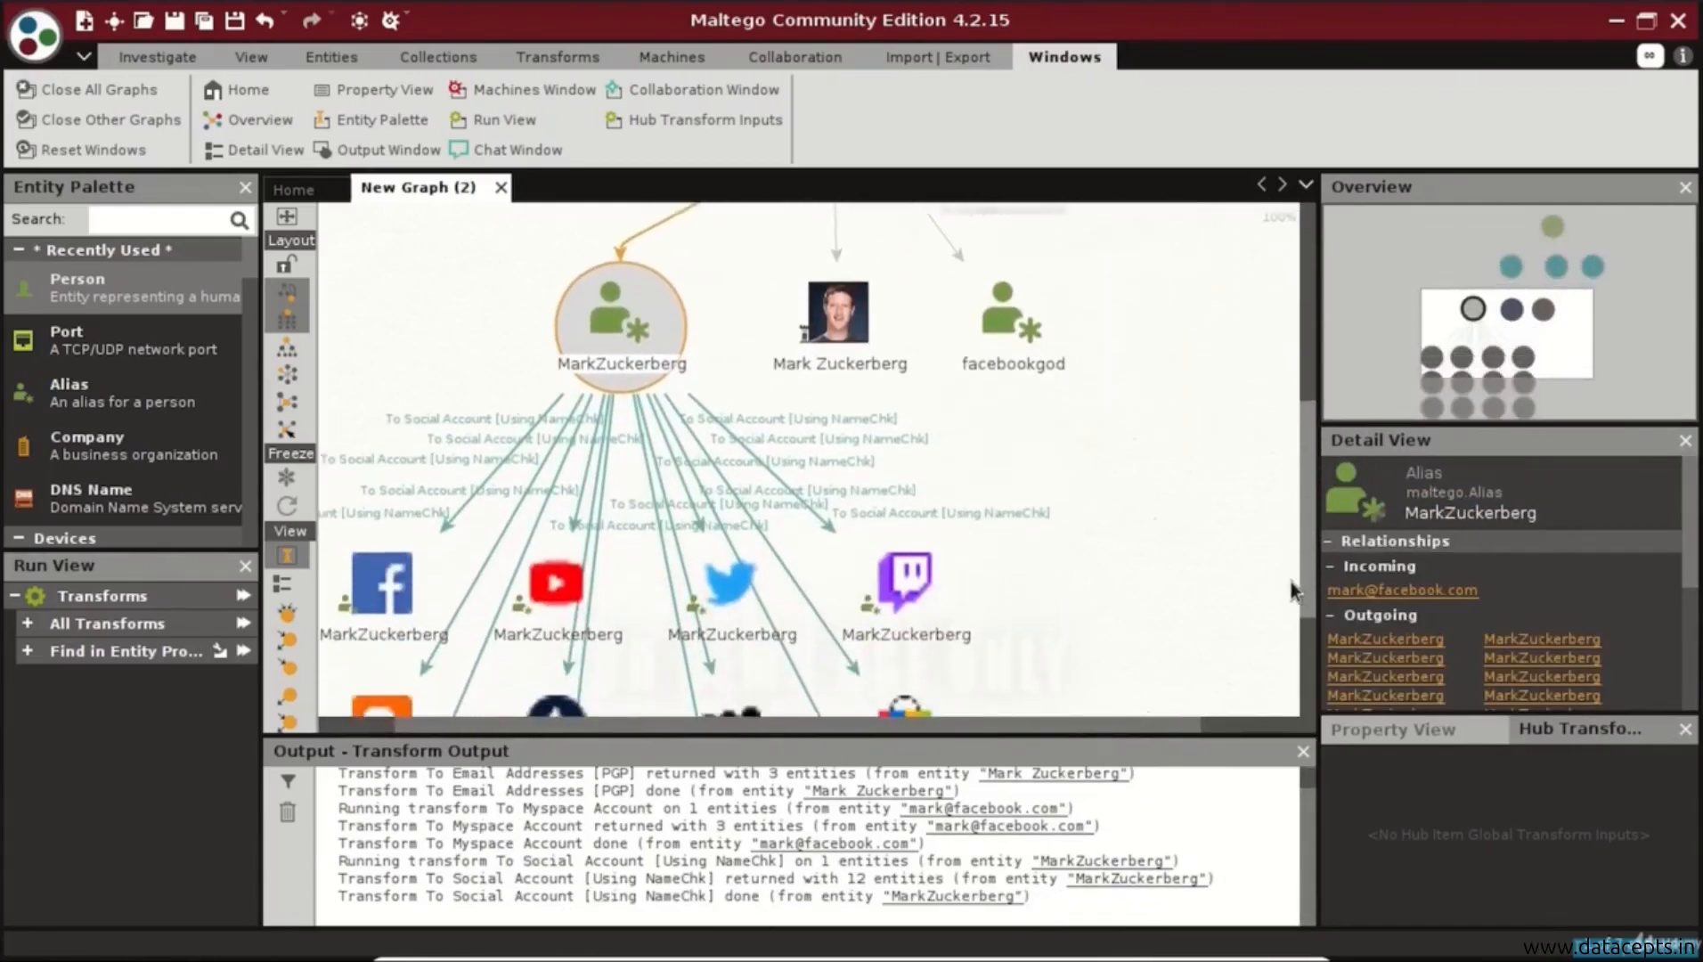
pyautogui.scroll(-5, 1291, 581)
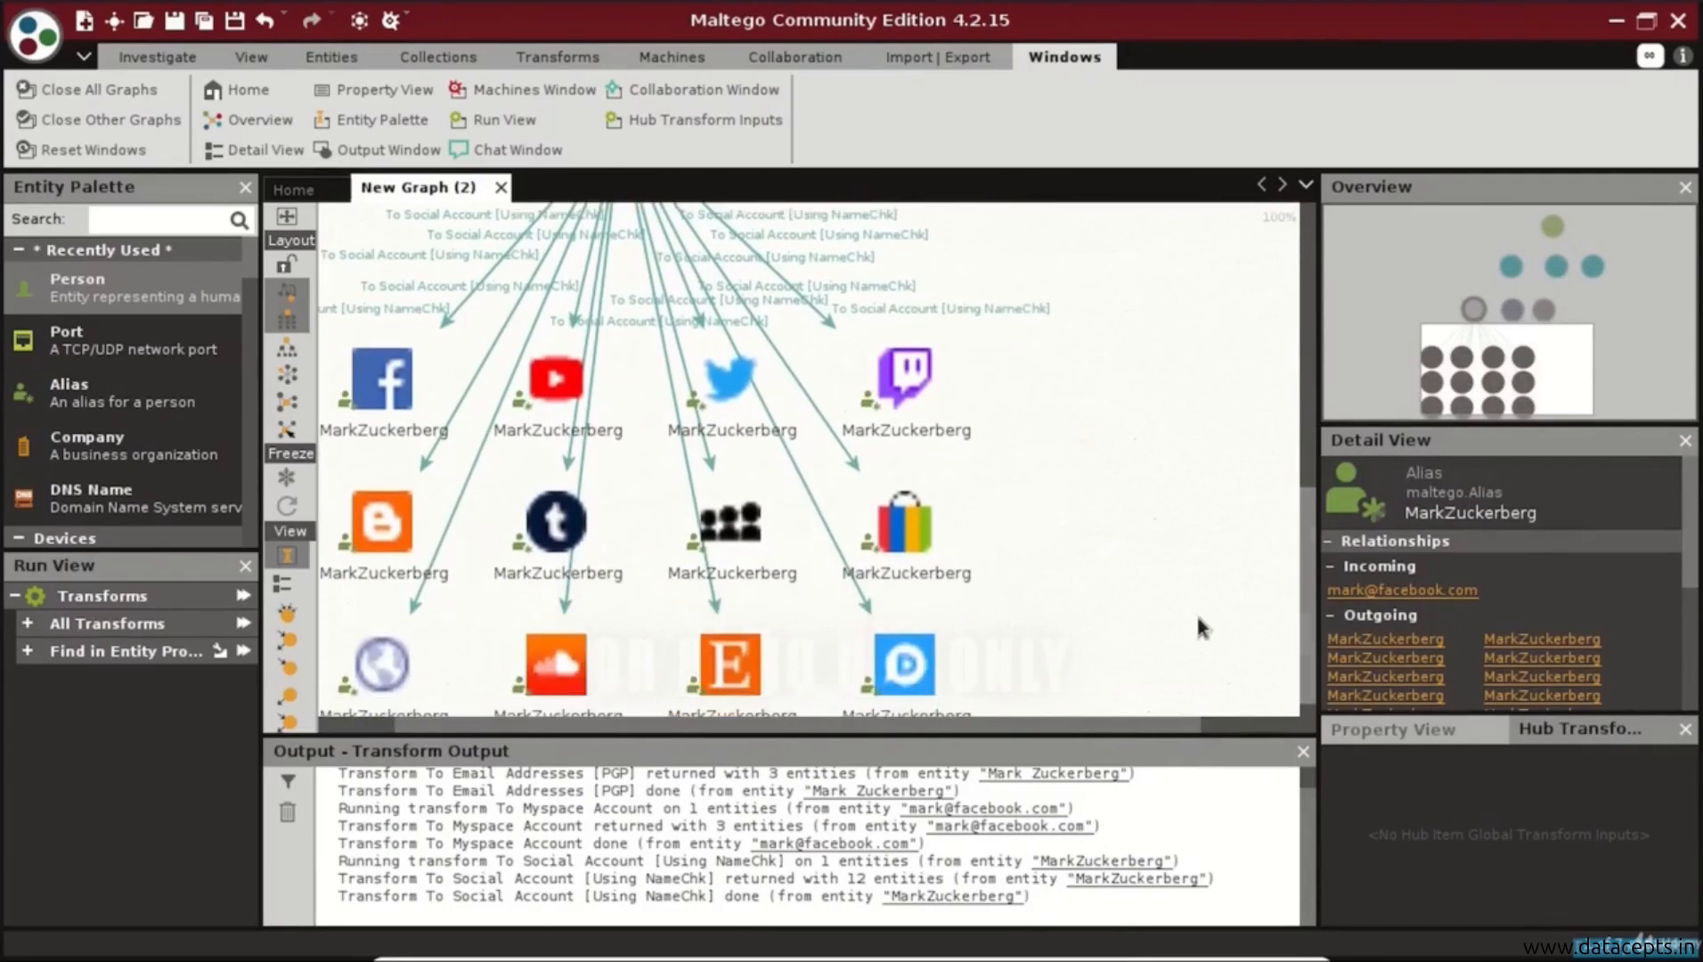
pyautogui.click(281, 352)
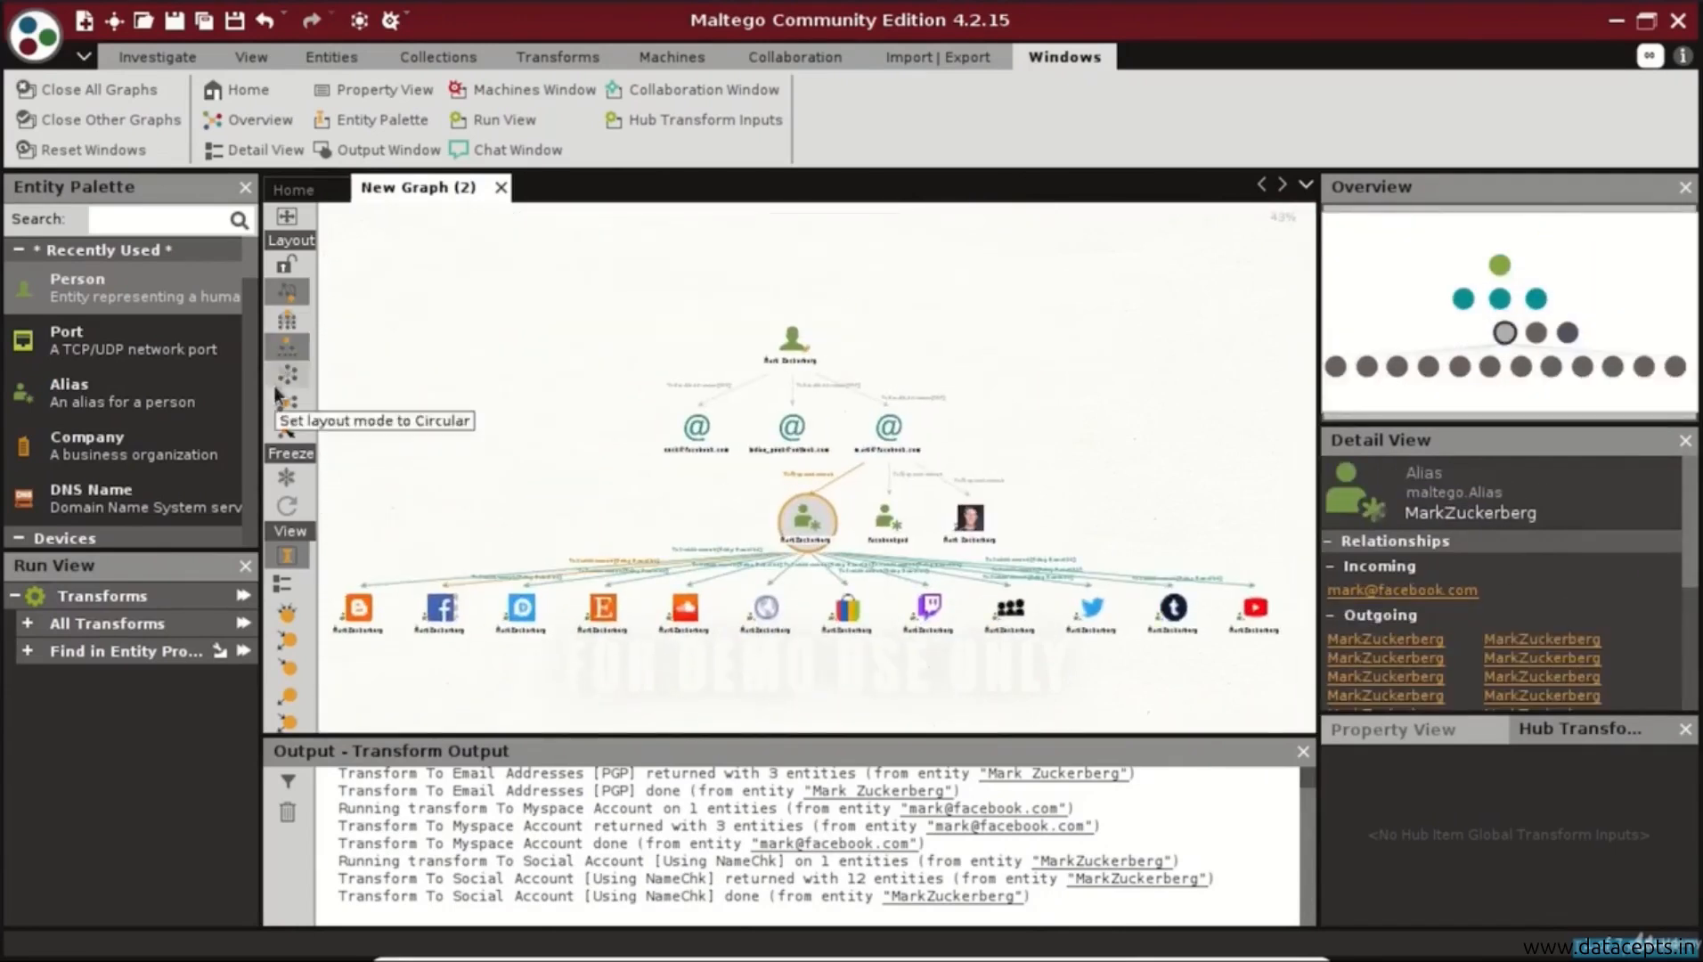
# Examine the network details of several social accounts in the graph, including Blogger, Facebook and Twitter.
pyautogui.click(359, 624)
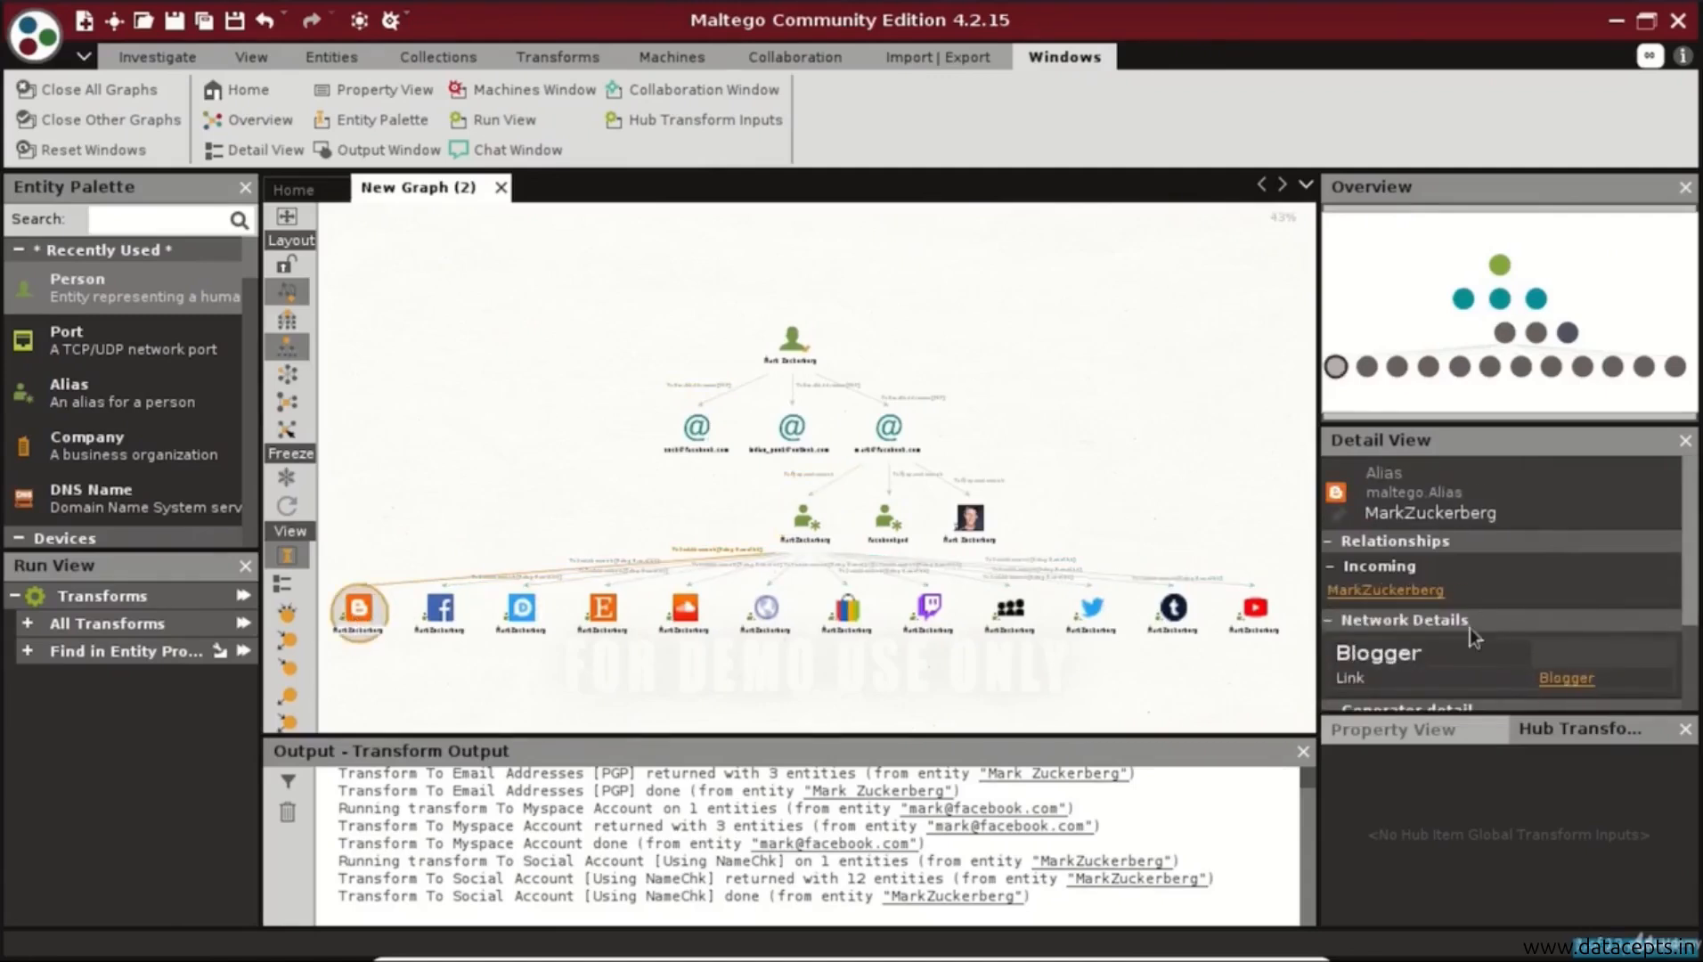
pyautogui.click(433, 615)
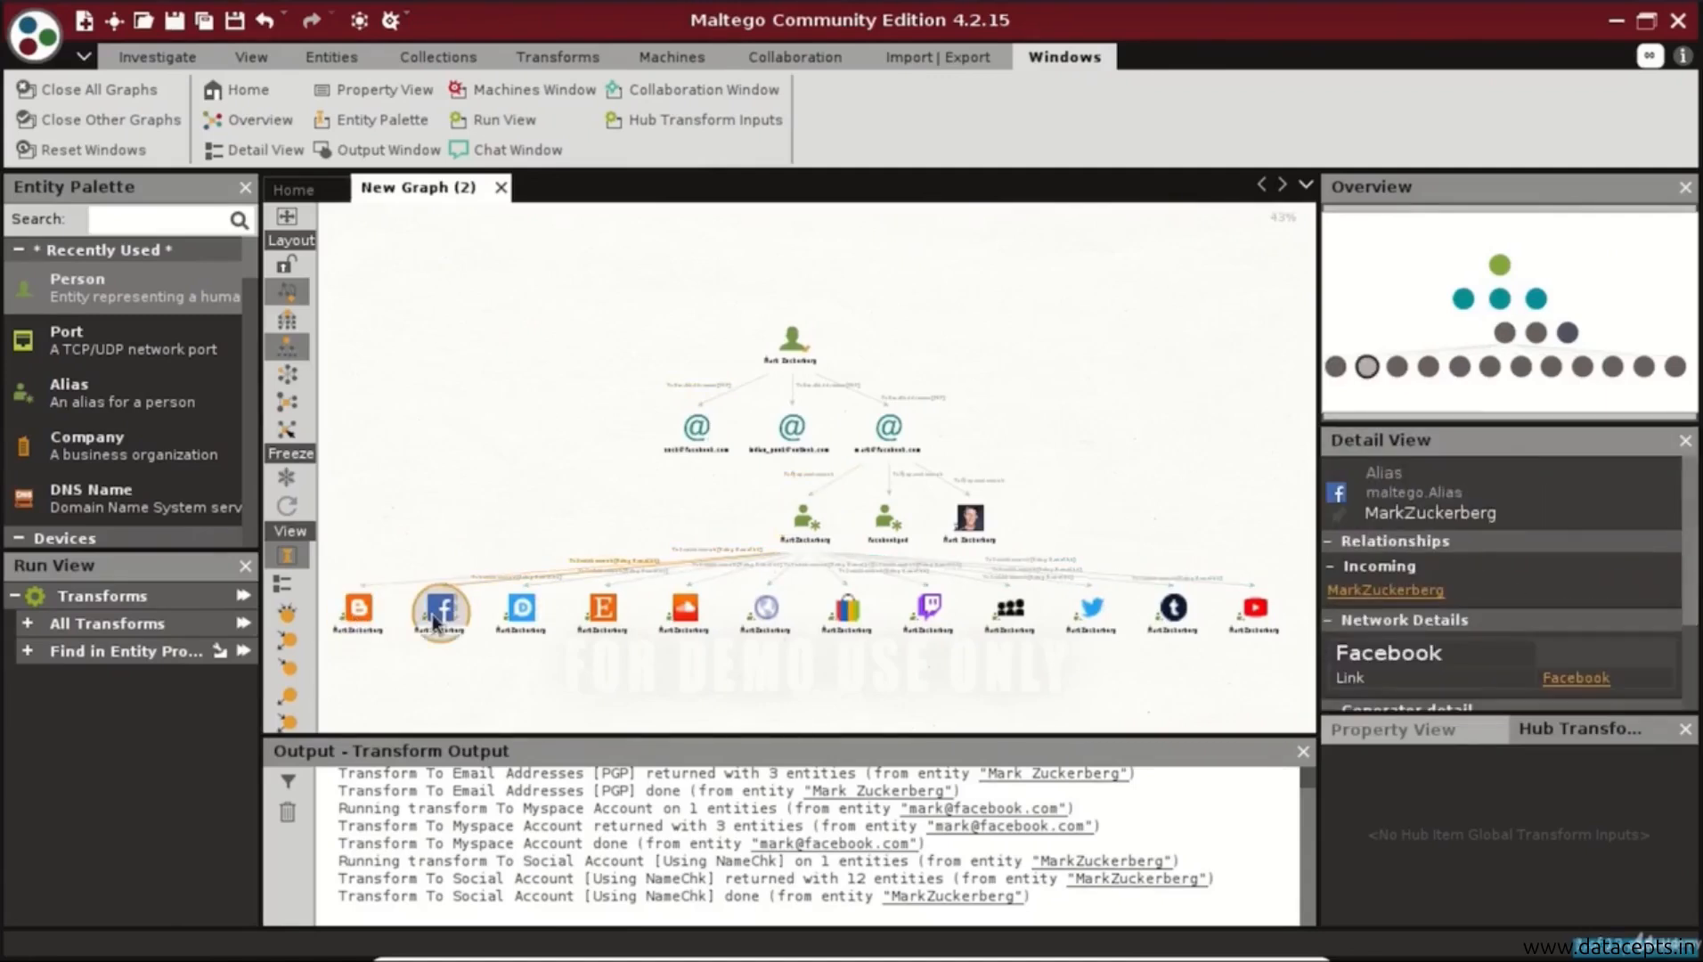
pyautogui.click(523, 617)
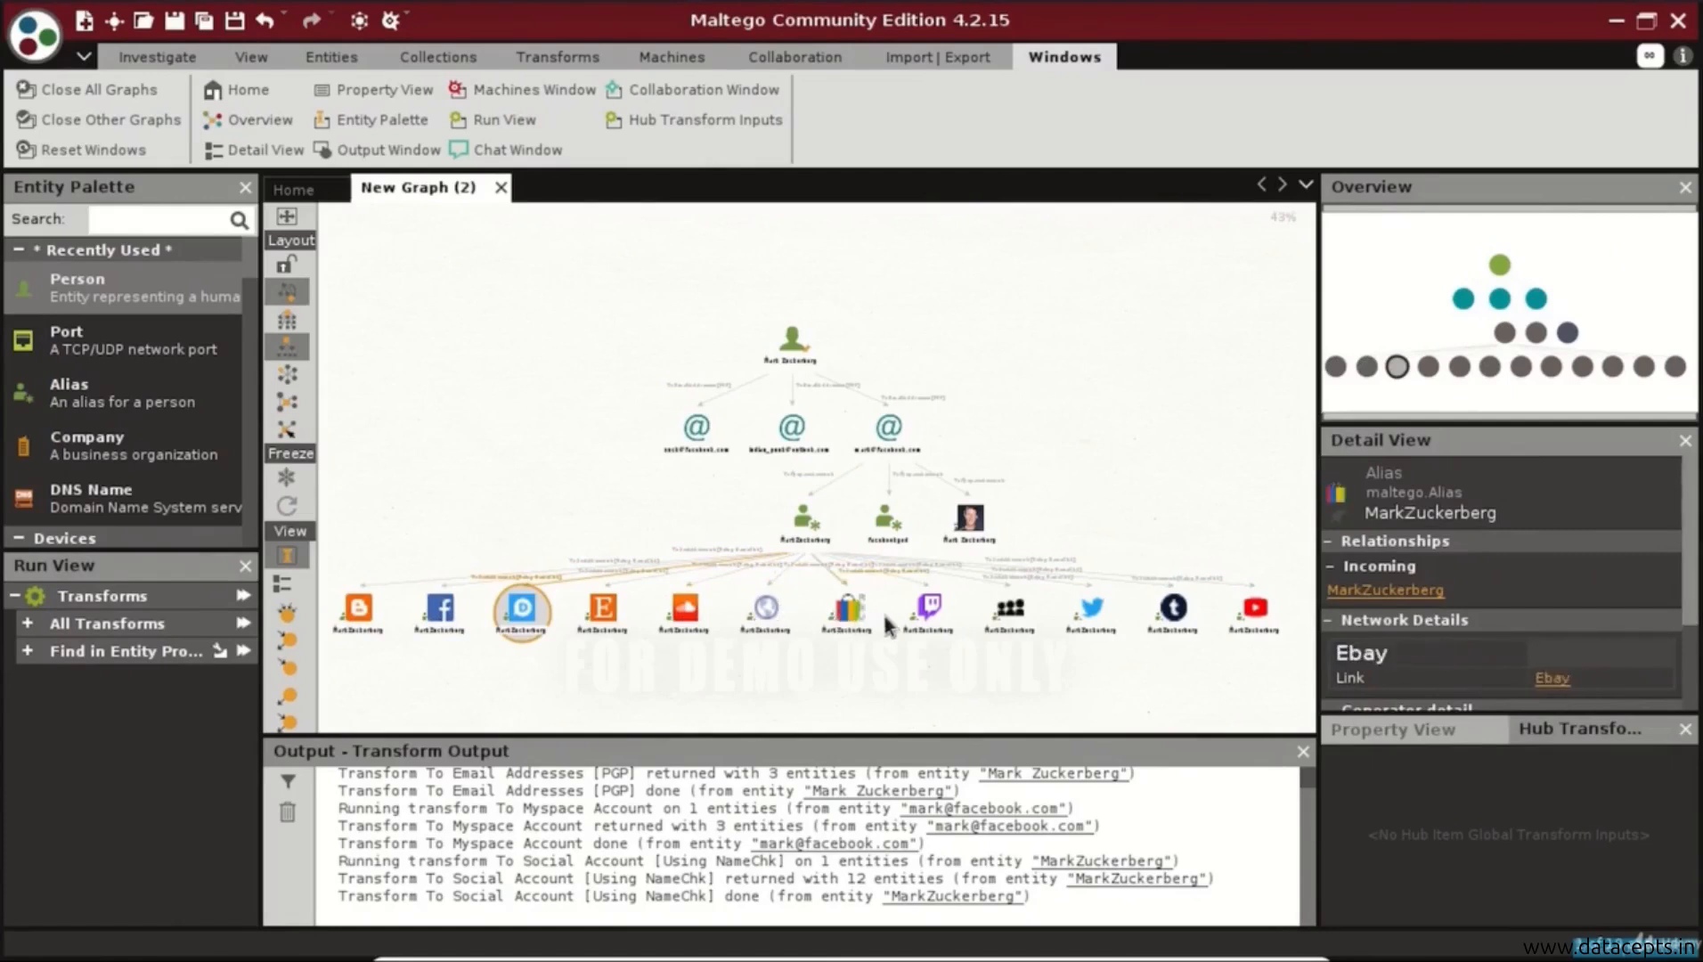
pyautogui.click(1091, 614)
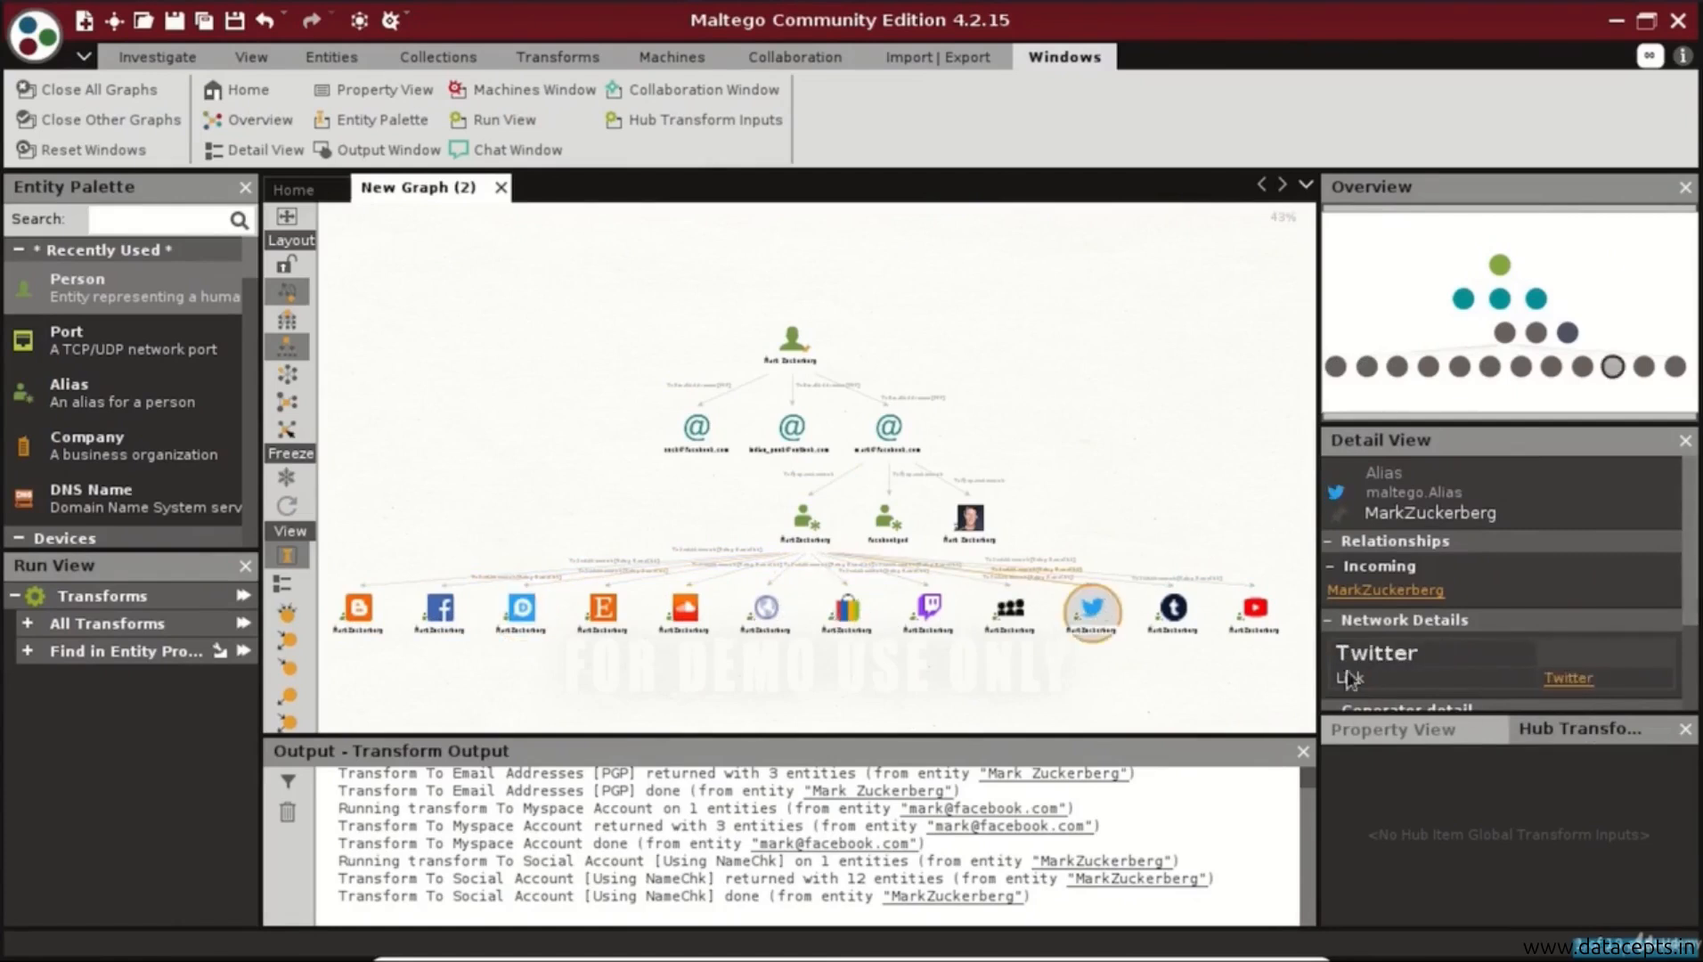
# Open the Twitter account's link in the browser, check the profile page and close the browser.
pyautogui.click(1577, 681)
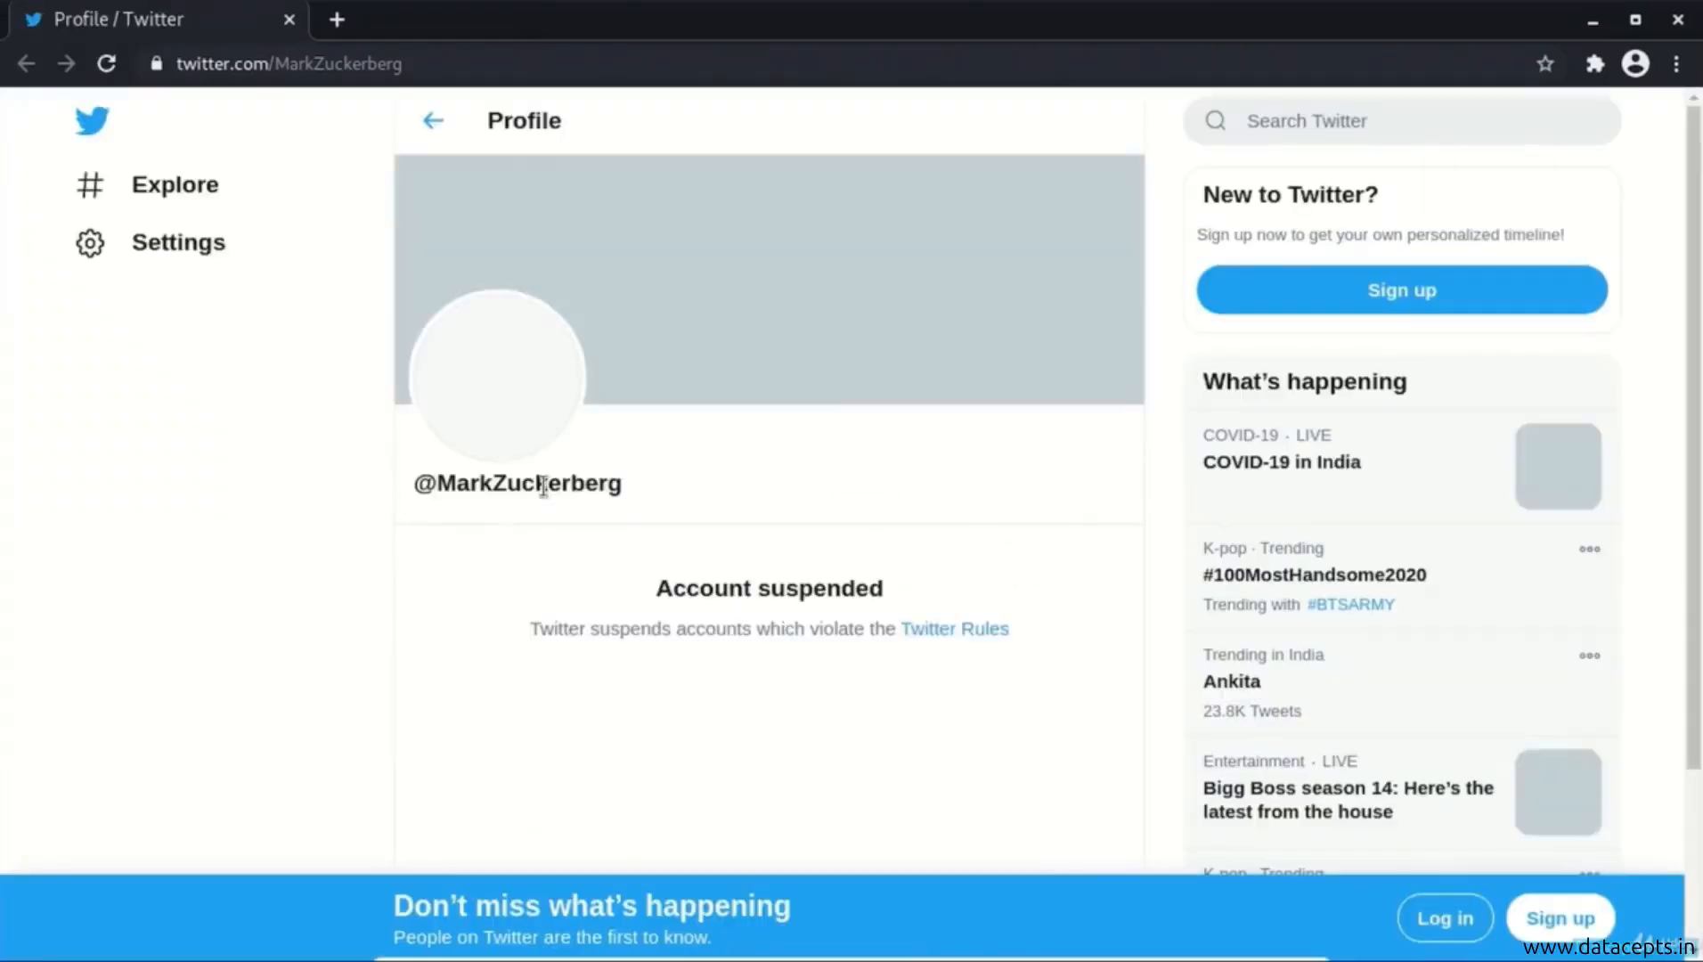
pyautogui.tripleClick(542, 486)
pyautogui.click(1677, 20)
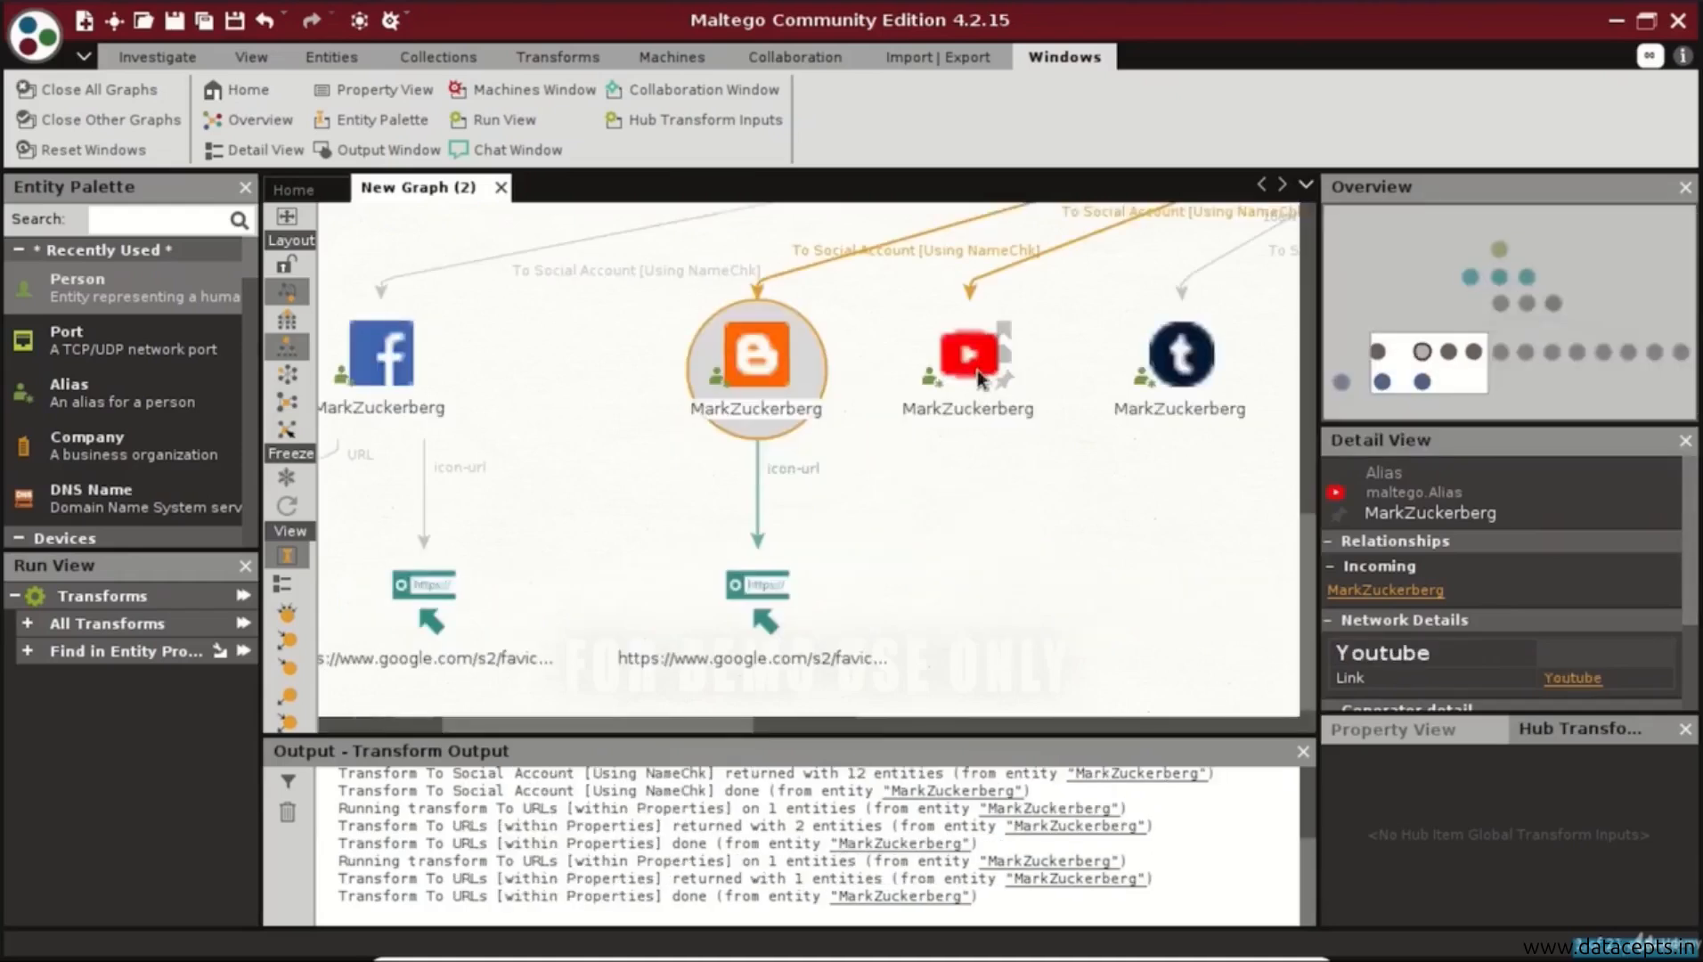
# Run the To URLs [within Properties] transform on the YouTube account of the MarkZuckerberg alias.
pyautogui.rightClick(980, 379)
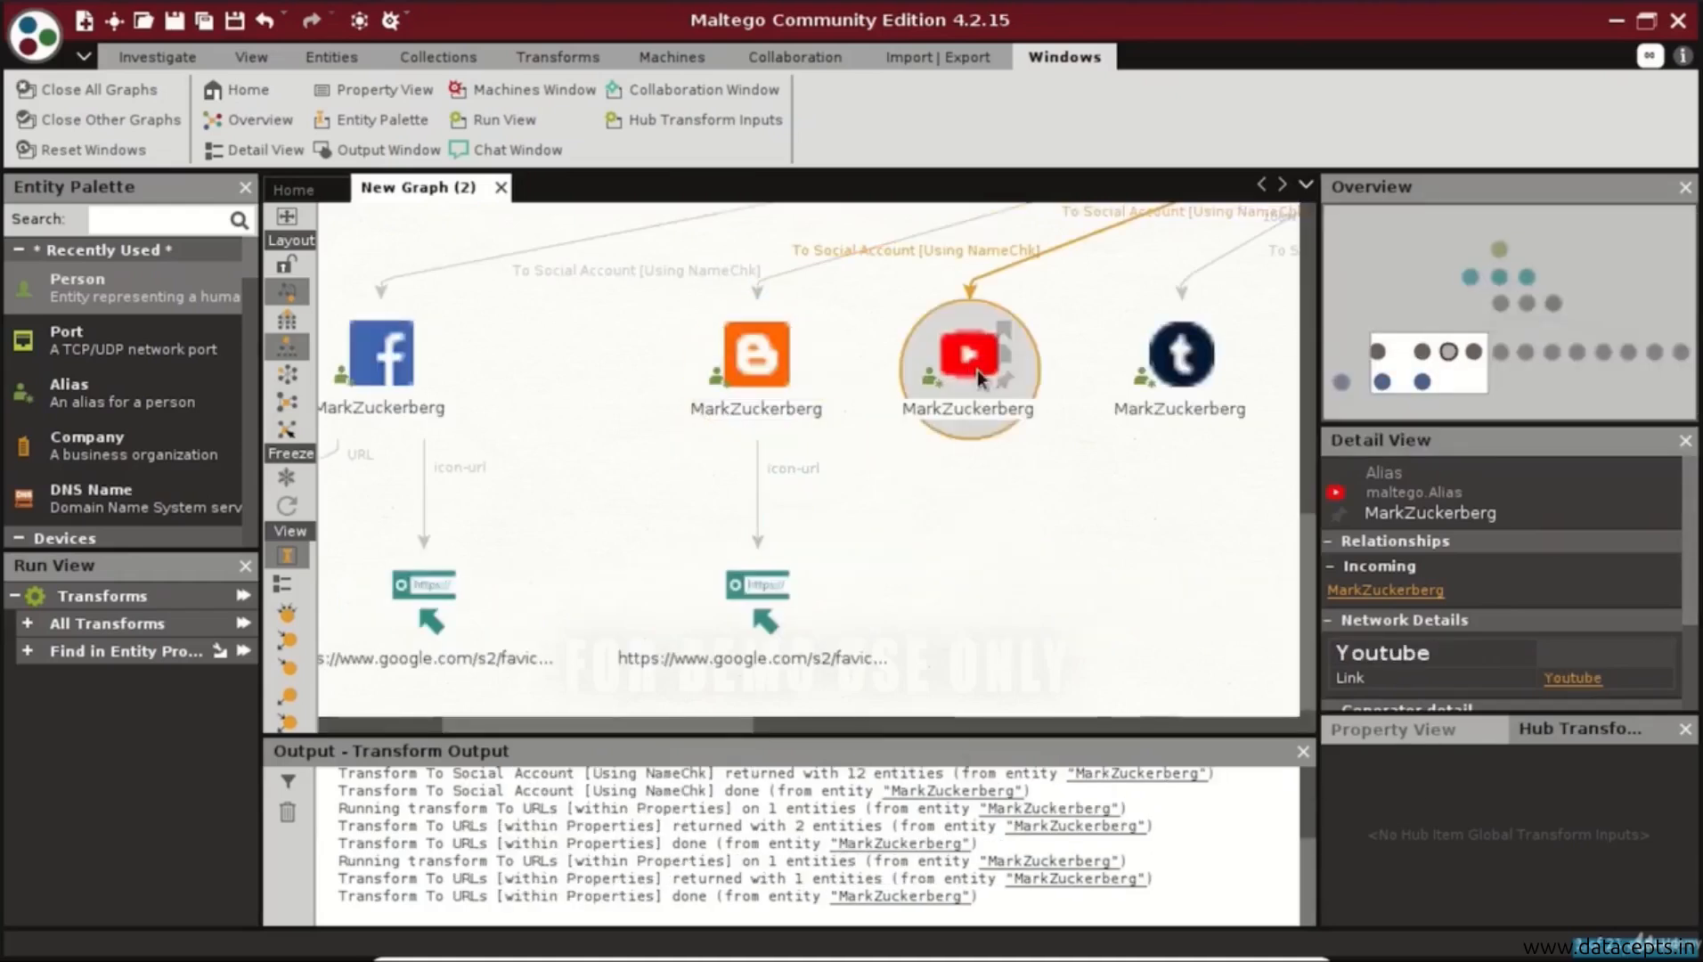
pyautogui.scroll(-1, 1342, 695)
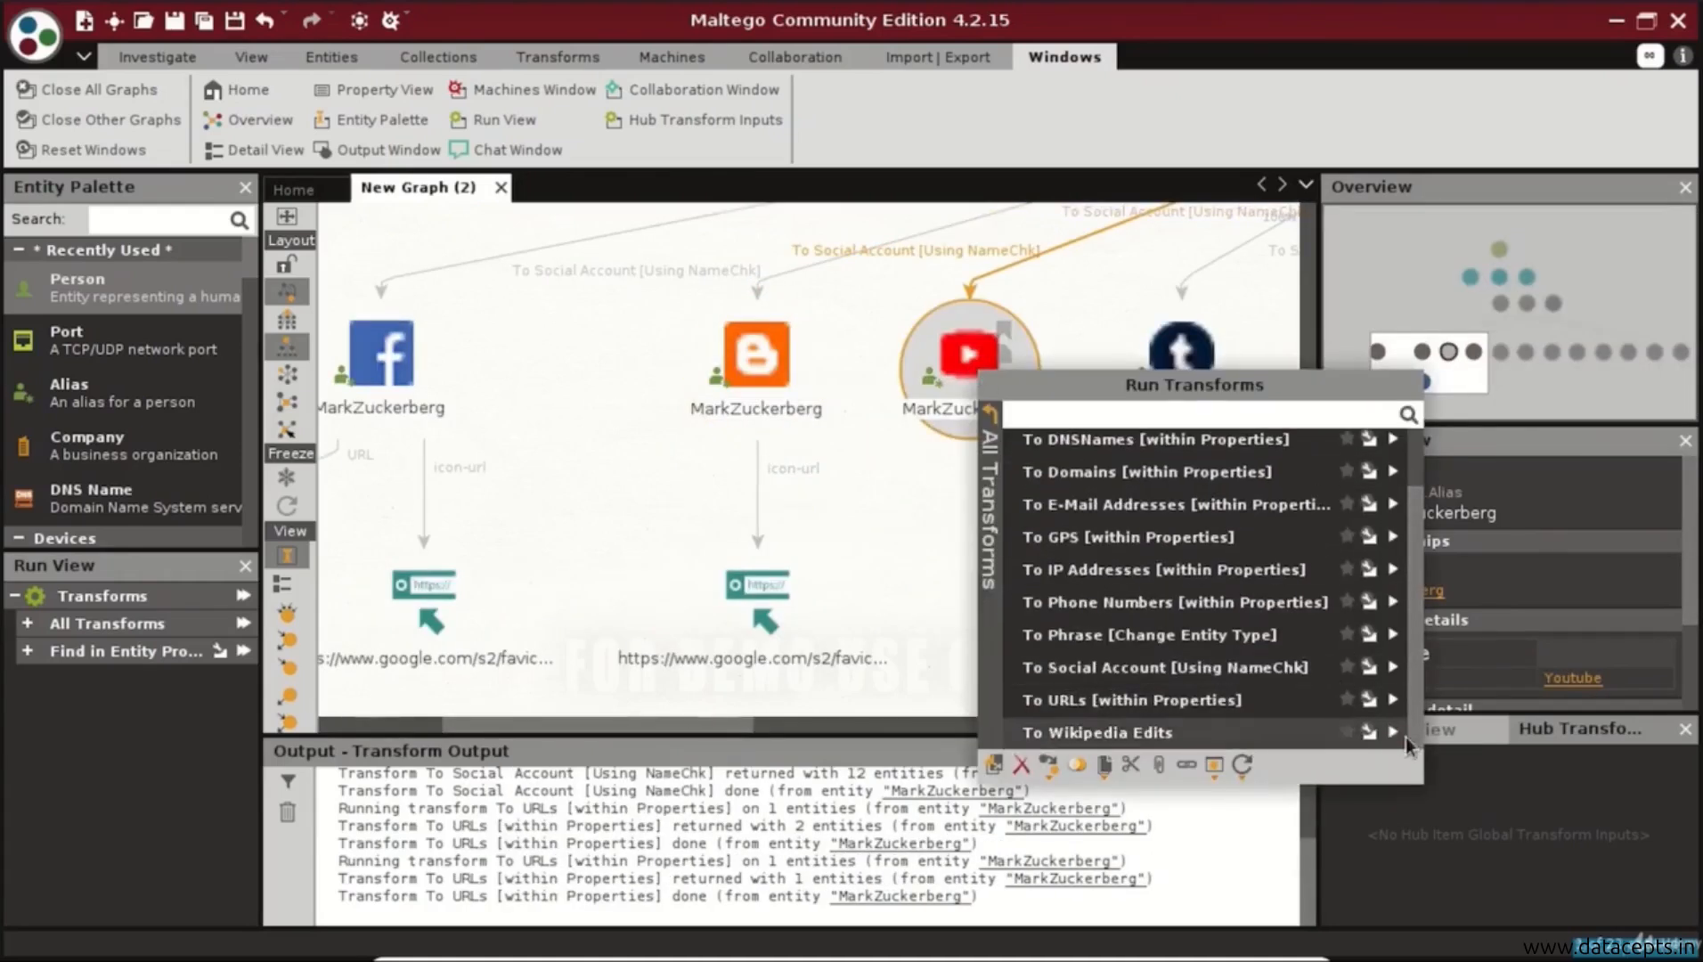
pyautogui.click(1395, 700)
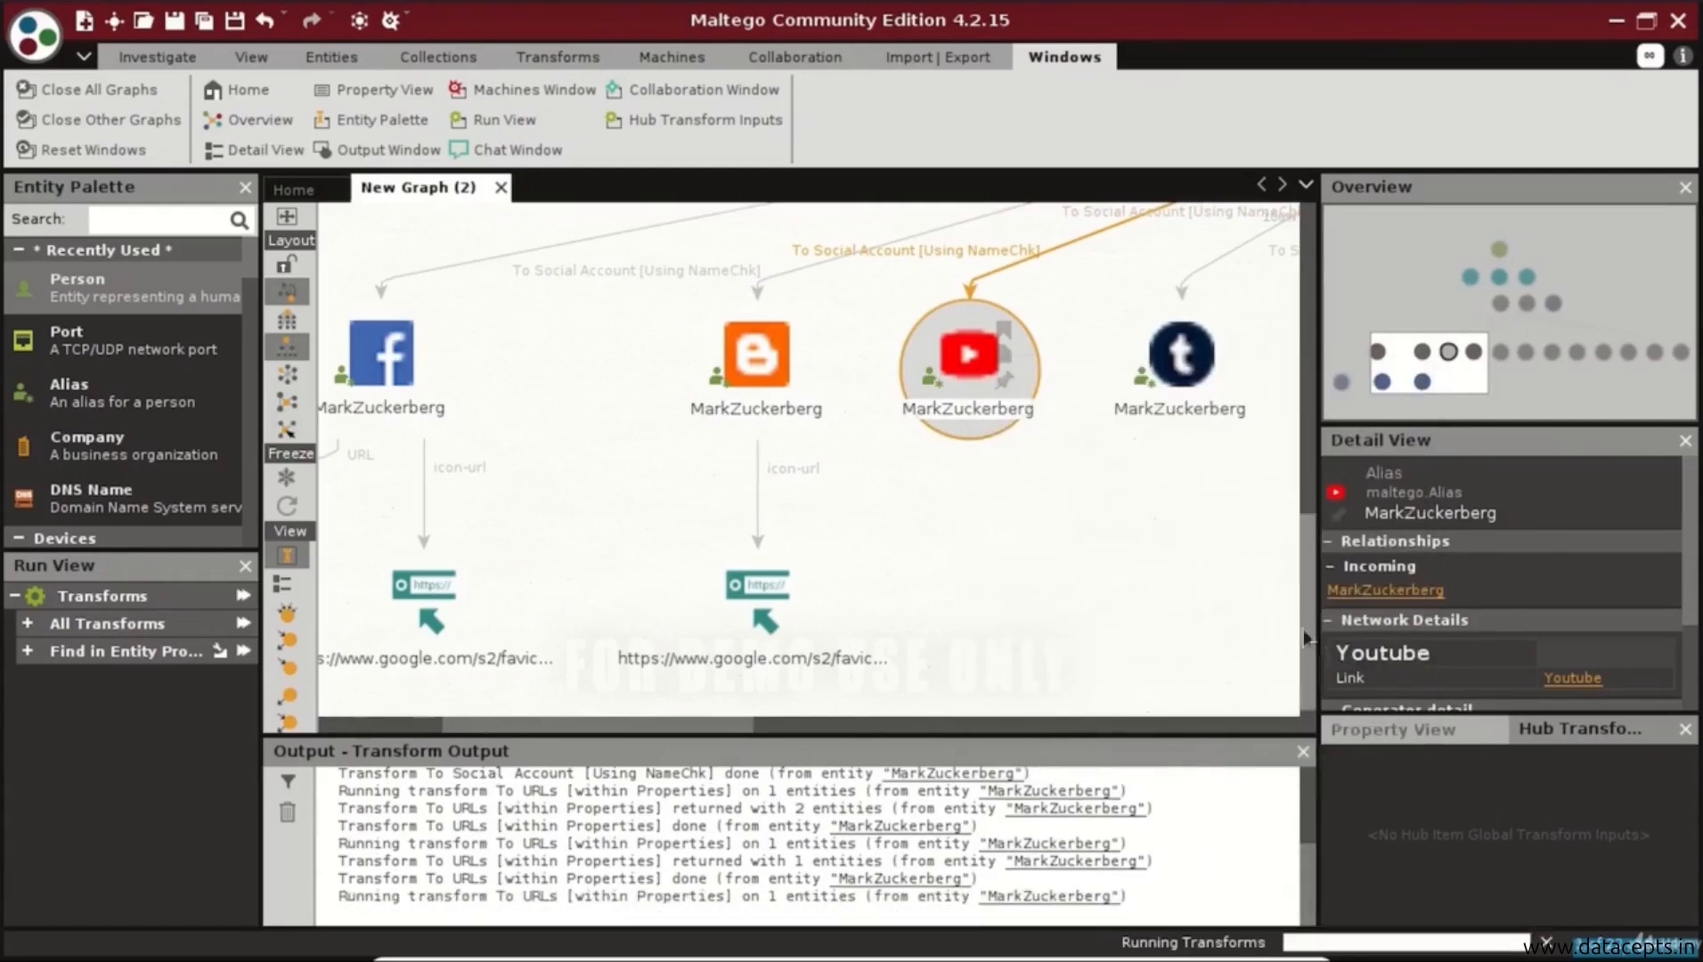
pyautogui.click(617, 602)
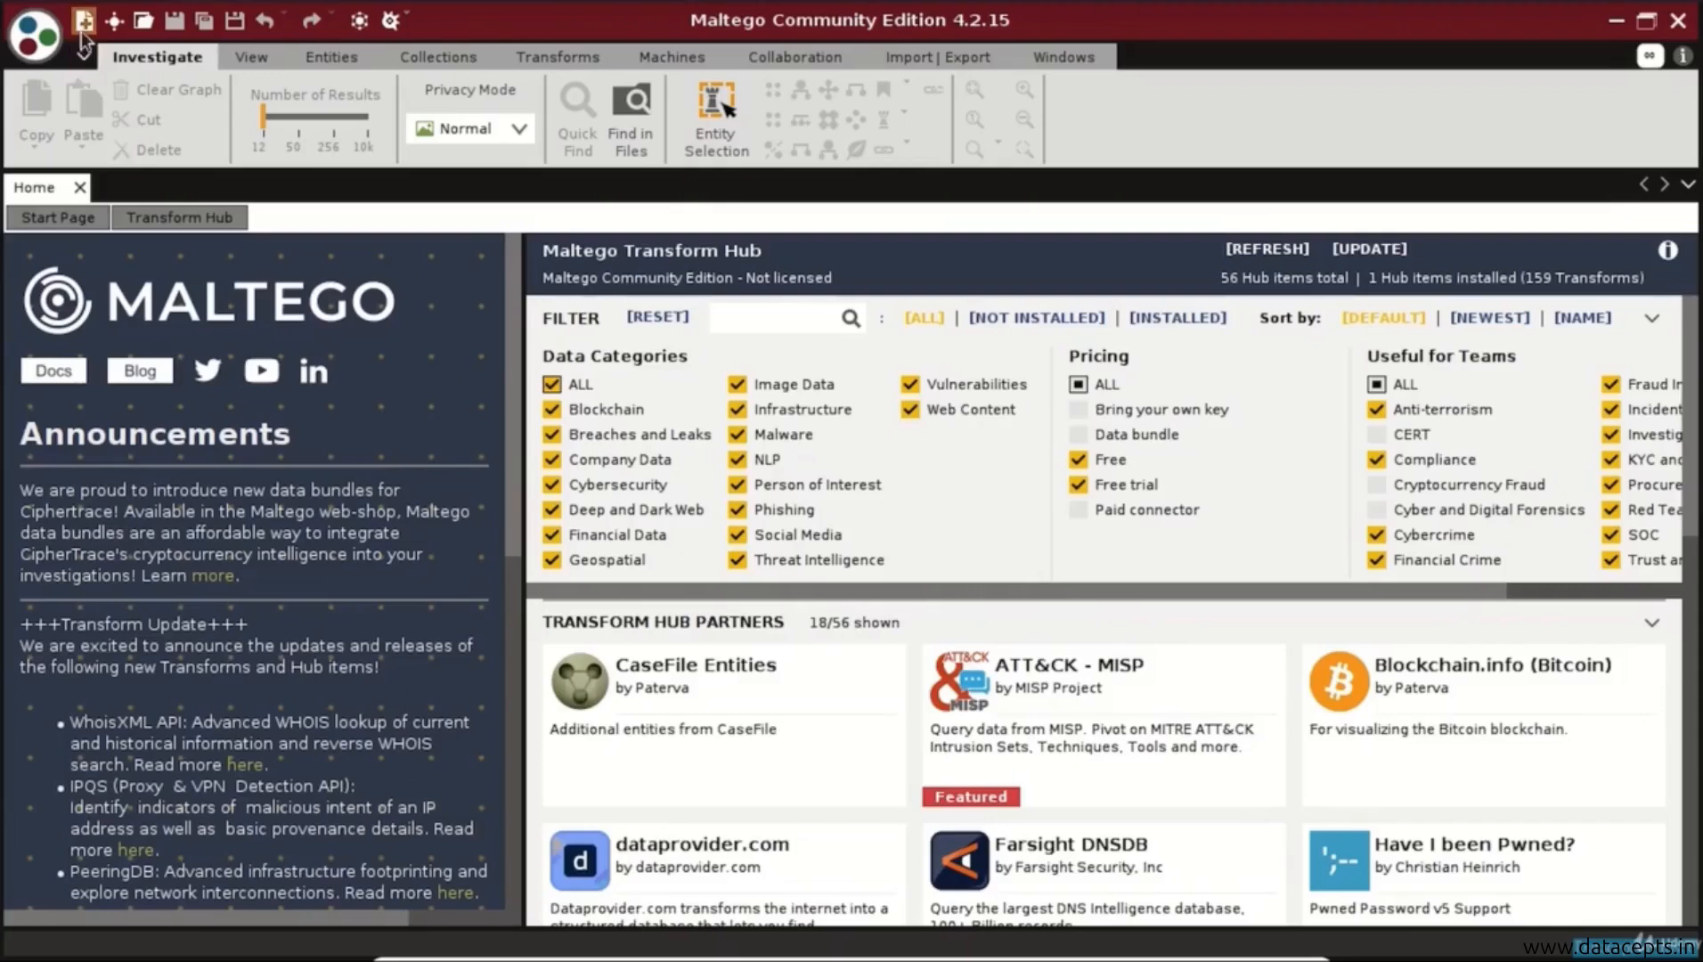
# In a new graph, add a Domain entity for paterva.com and run the To DNS Name (interesting) [Robtex] transform on it.
pyautogui.click(83, 21)
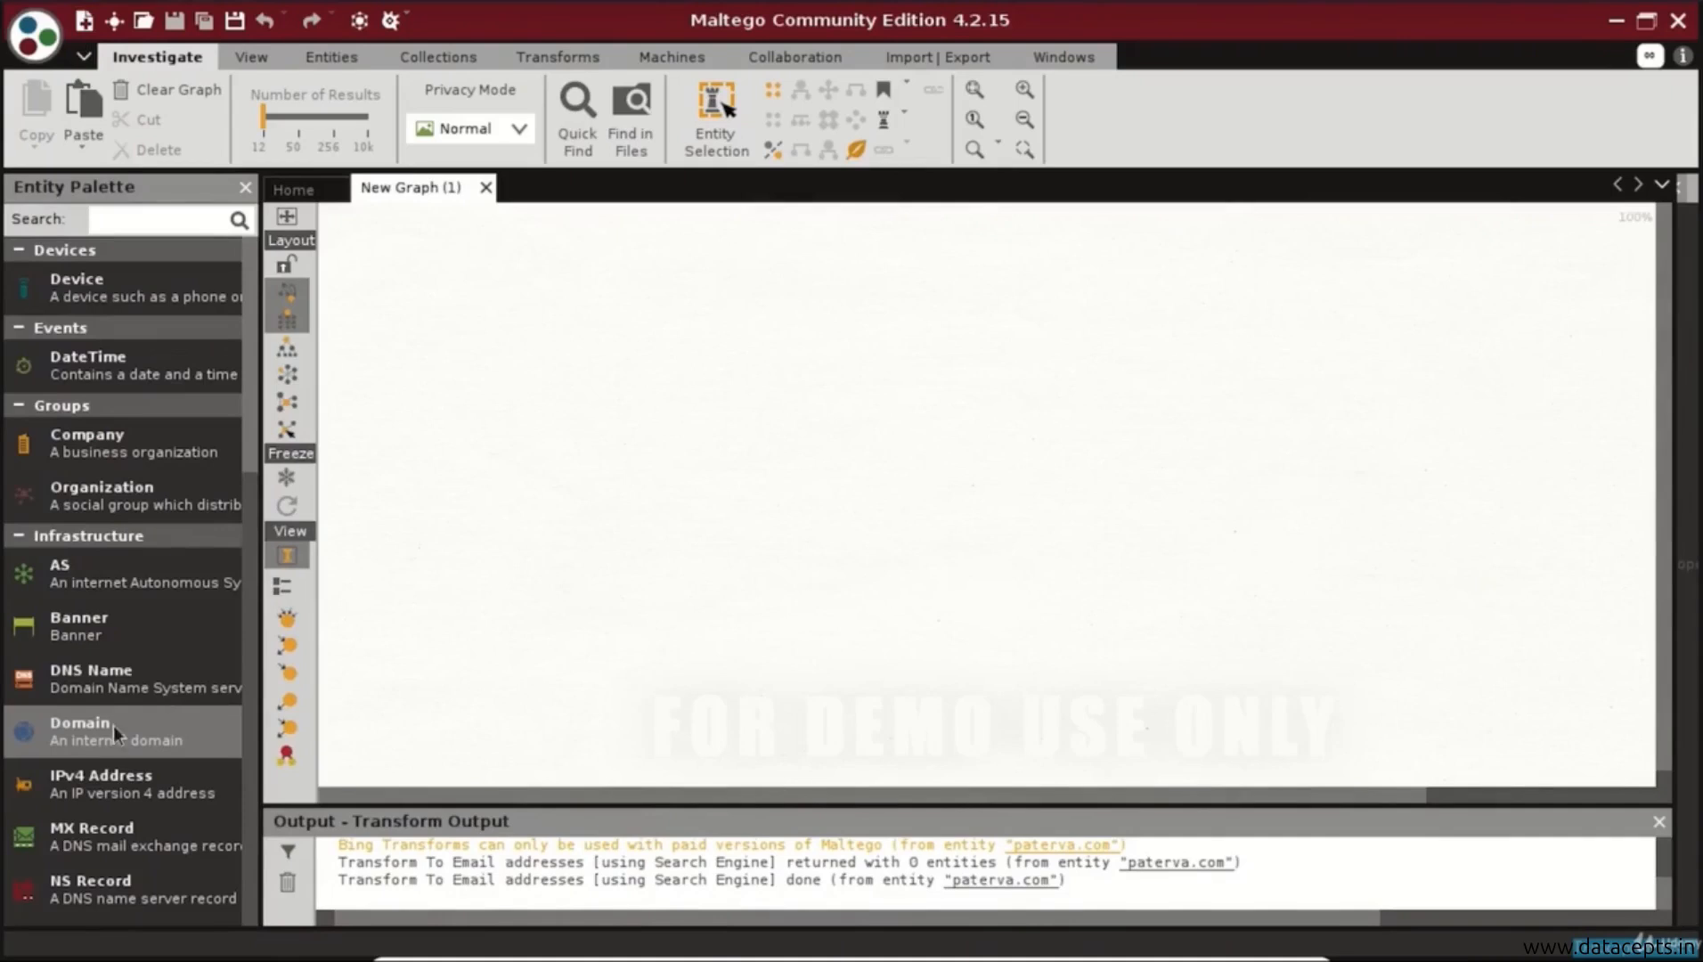
pyautogui.moveTo(108, 738); pyautogui.dragTo(946, 285)
pyautogui.rightClick(944, 283)
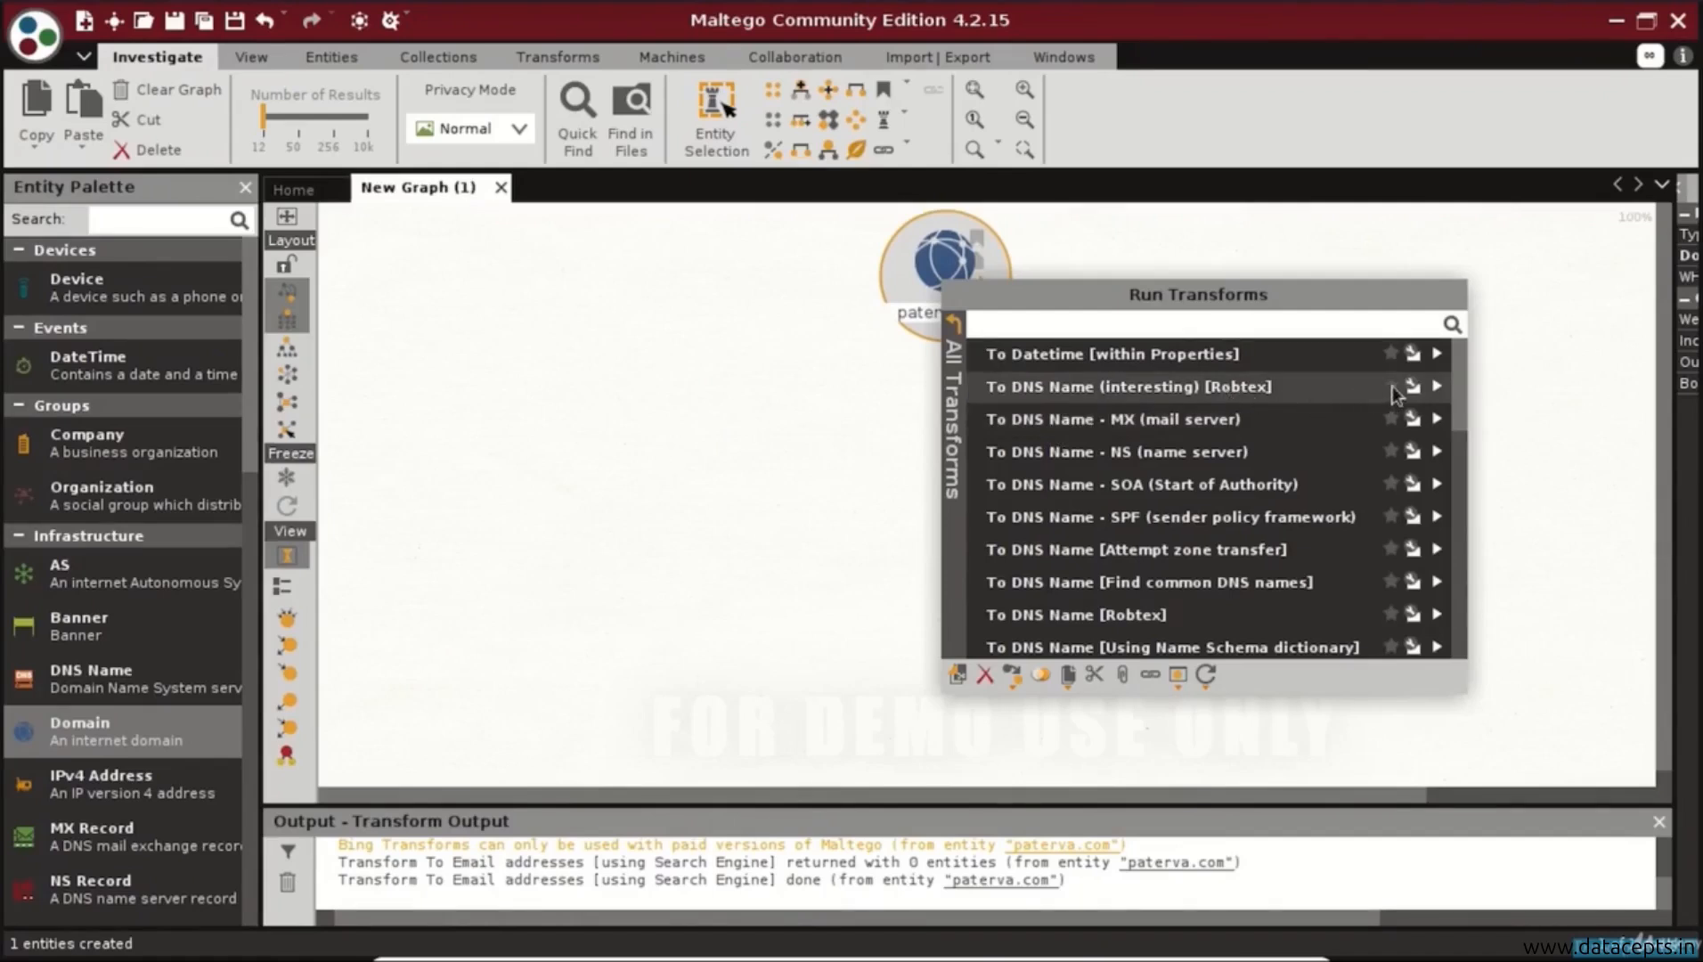
pyautogui.click(1440, 386)
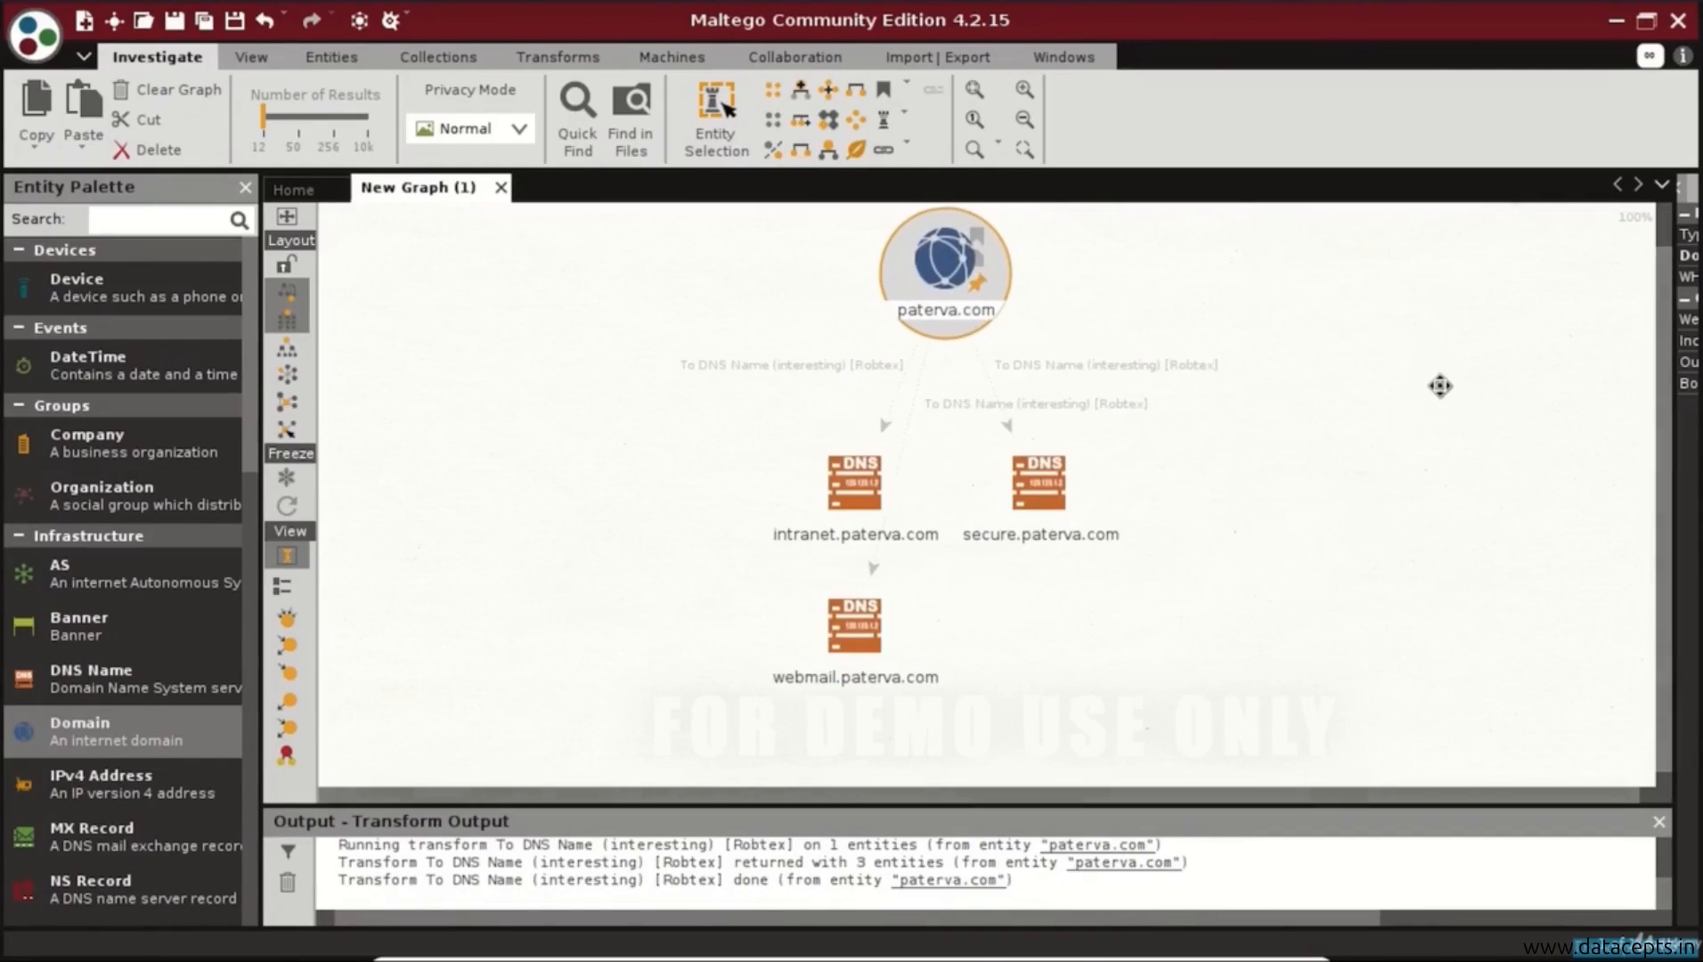
# Run the To DNS Name - MX (mail server) and To DNS Name - NS (name server) transforms on the paterva.com domain.
pyautogui.rightClick(959, 294)
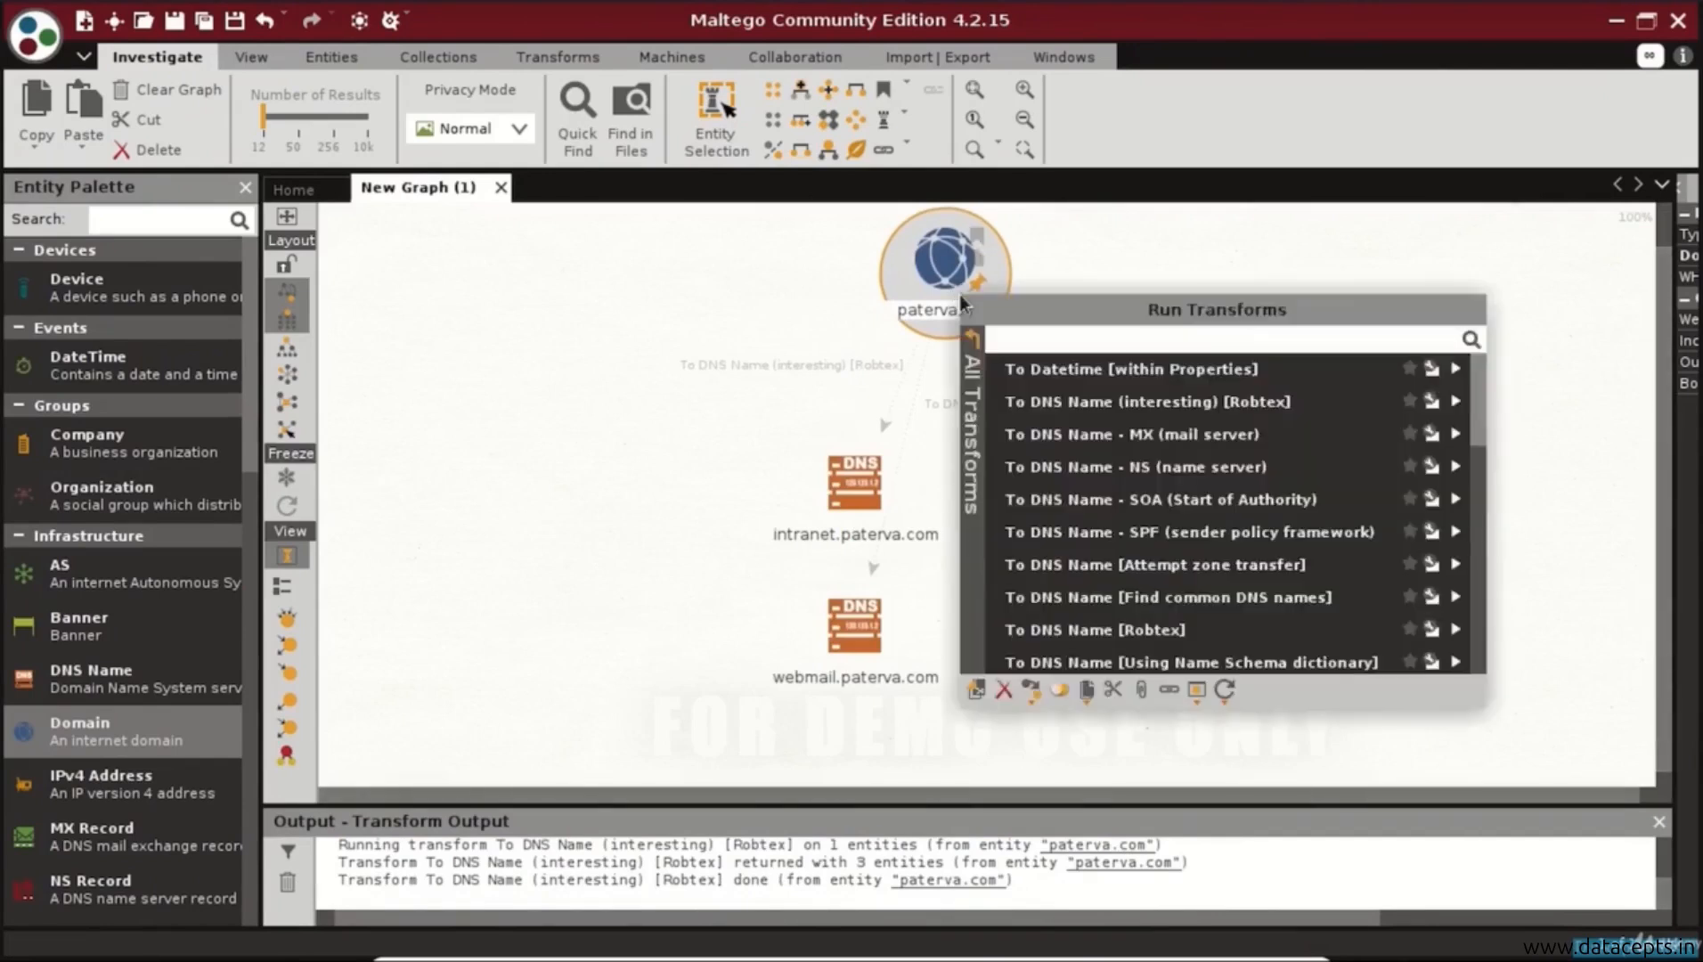
pyautogui.click(1459, 435)
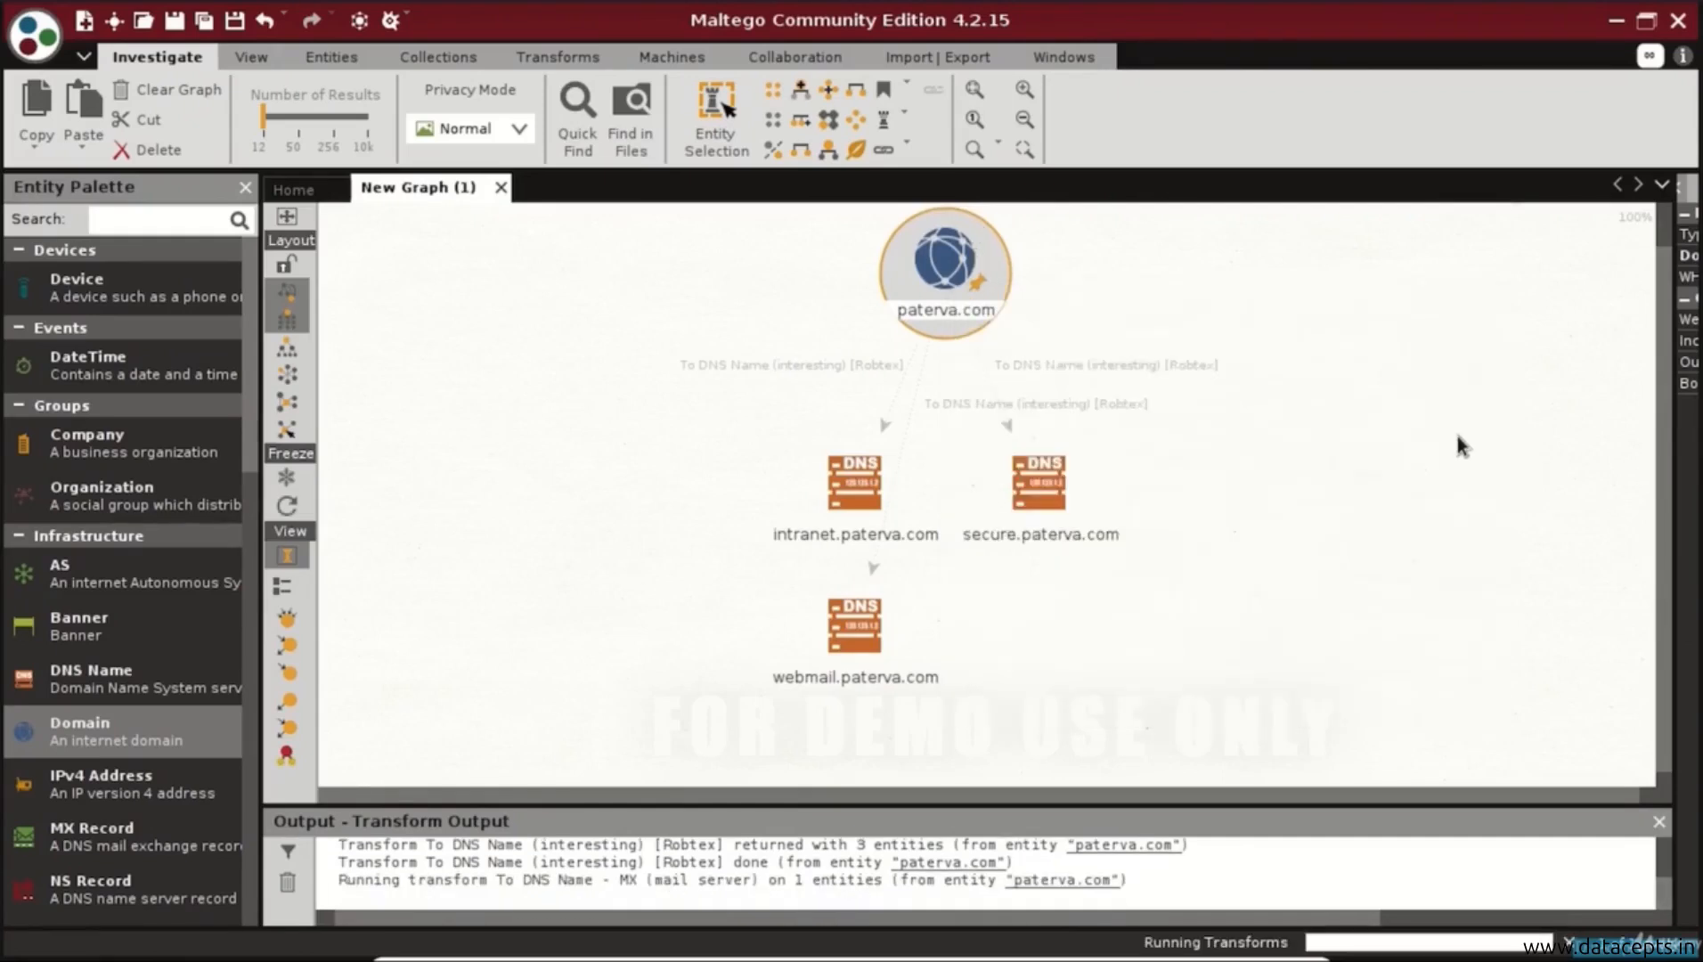
pyautogui.rightClick(967, 302)
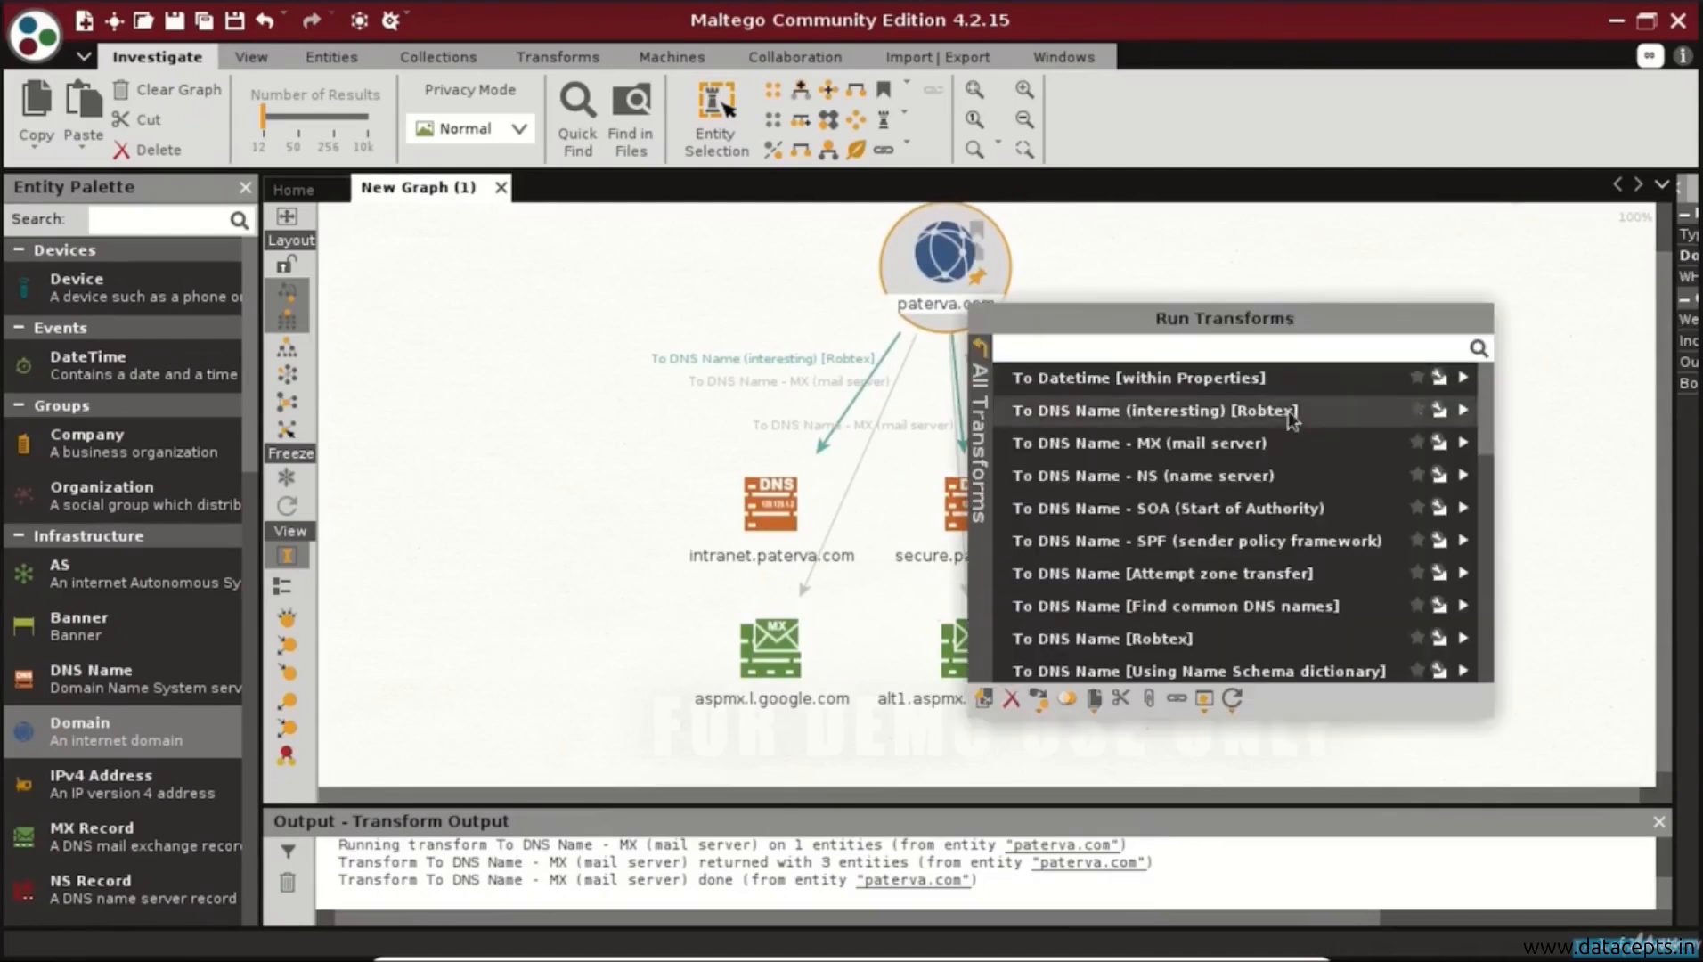
pyautogui.click(1465, 475)
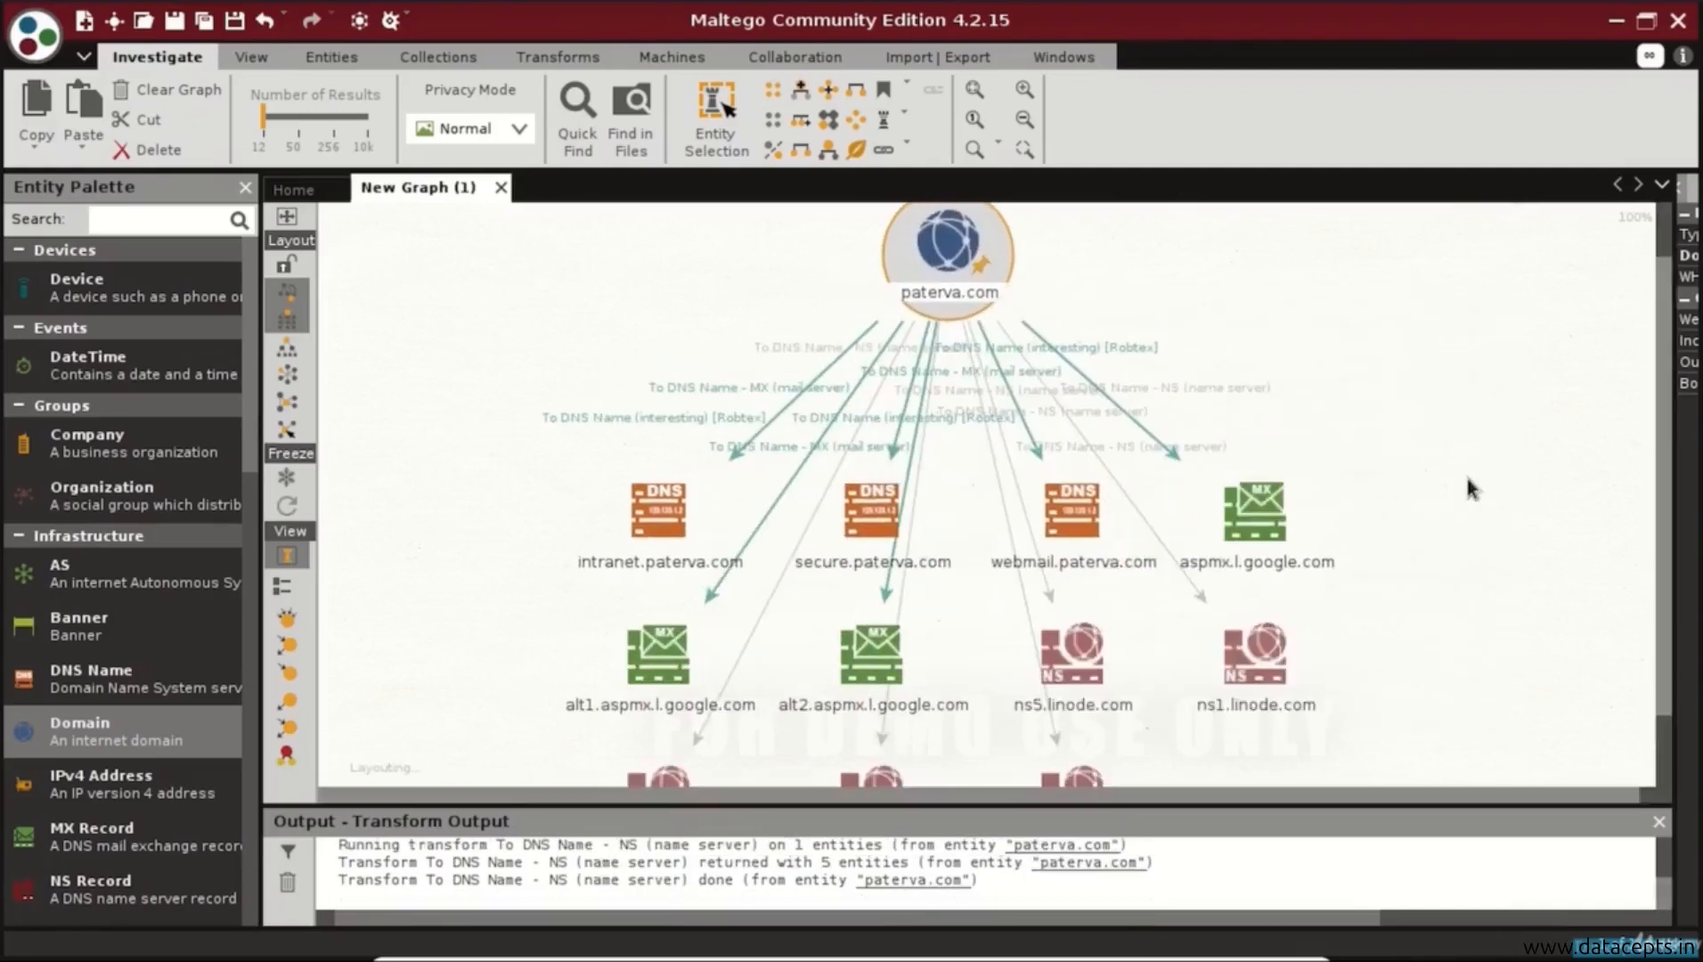
# Run the To DNS Name [Find common DNS names] and To Email address [From whois info] transforms on paterva.com and inspect the email entities.
pyautogui.rightClick(983, 351)
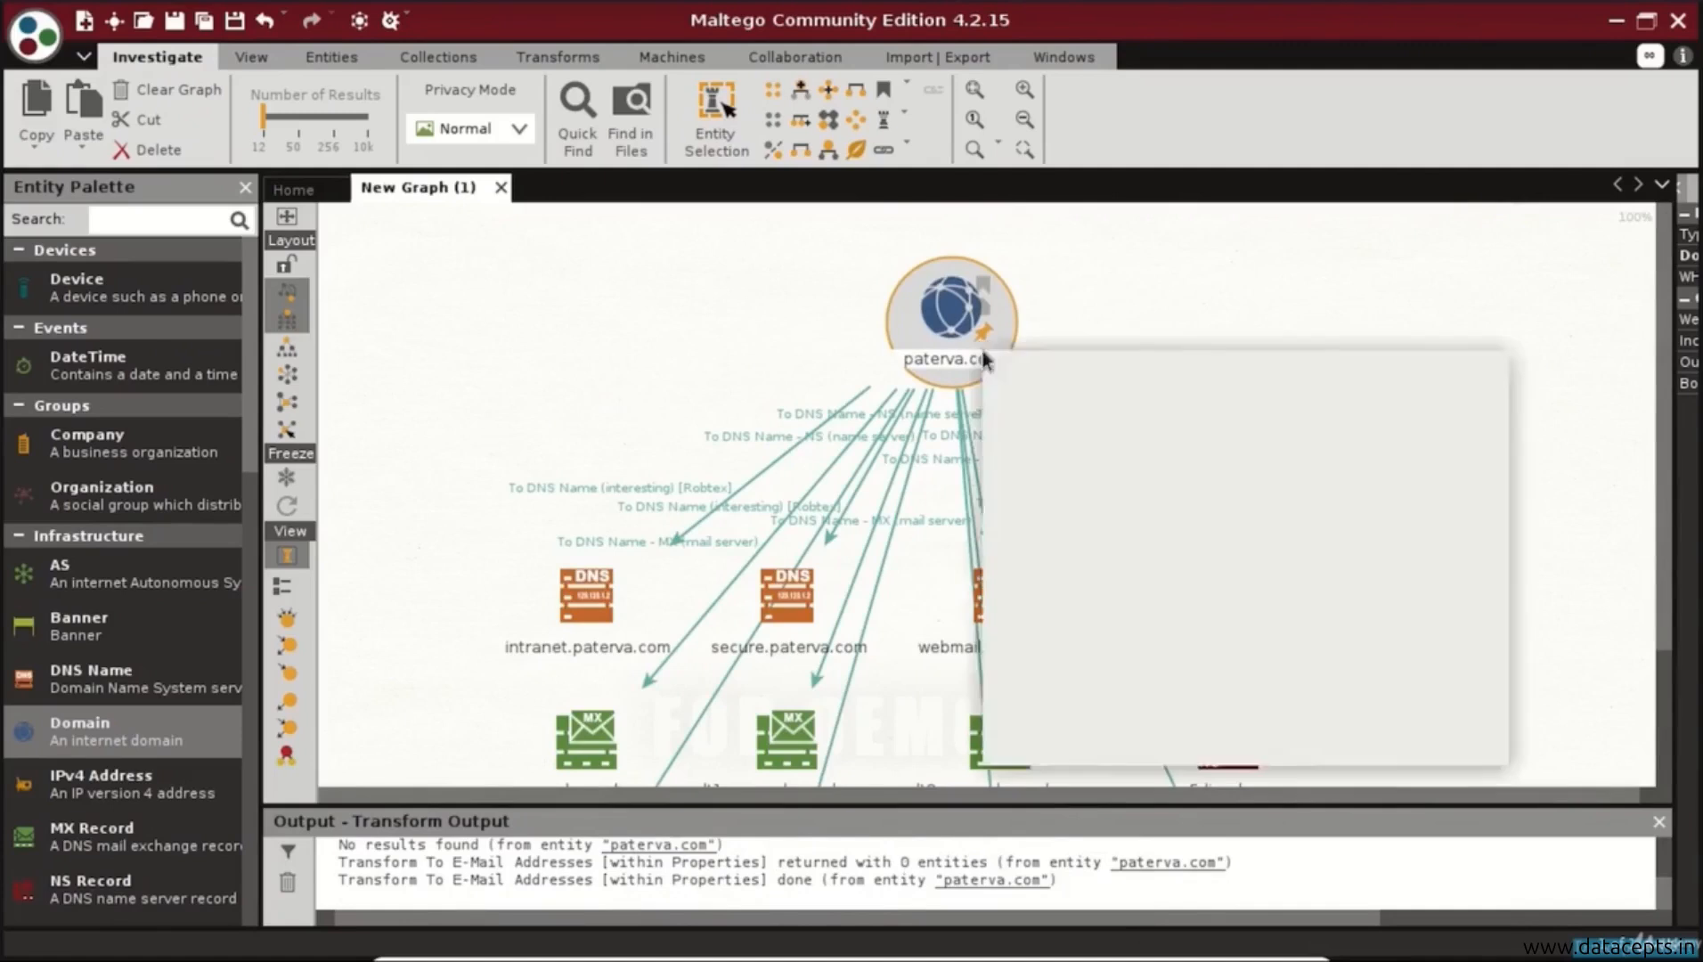
pyautogui.scroll(-2, 1380, 606)
pyautogui.scroll(-3, 1371, 595)
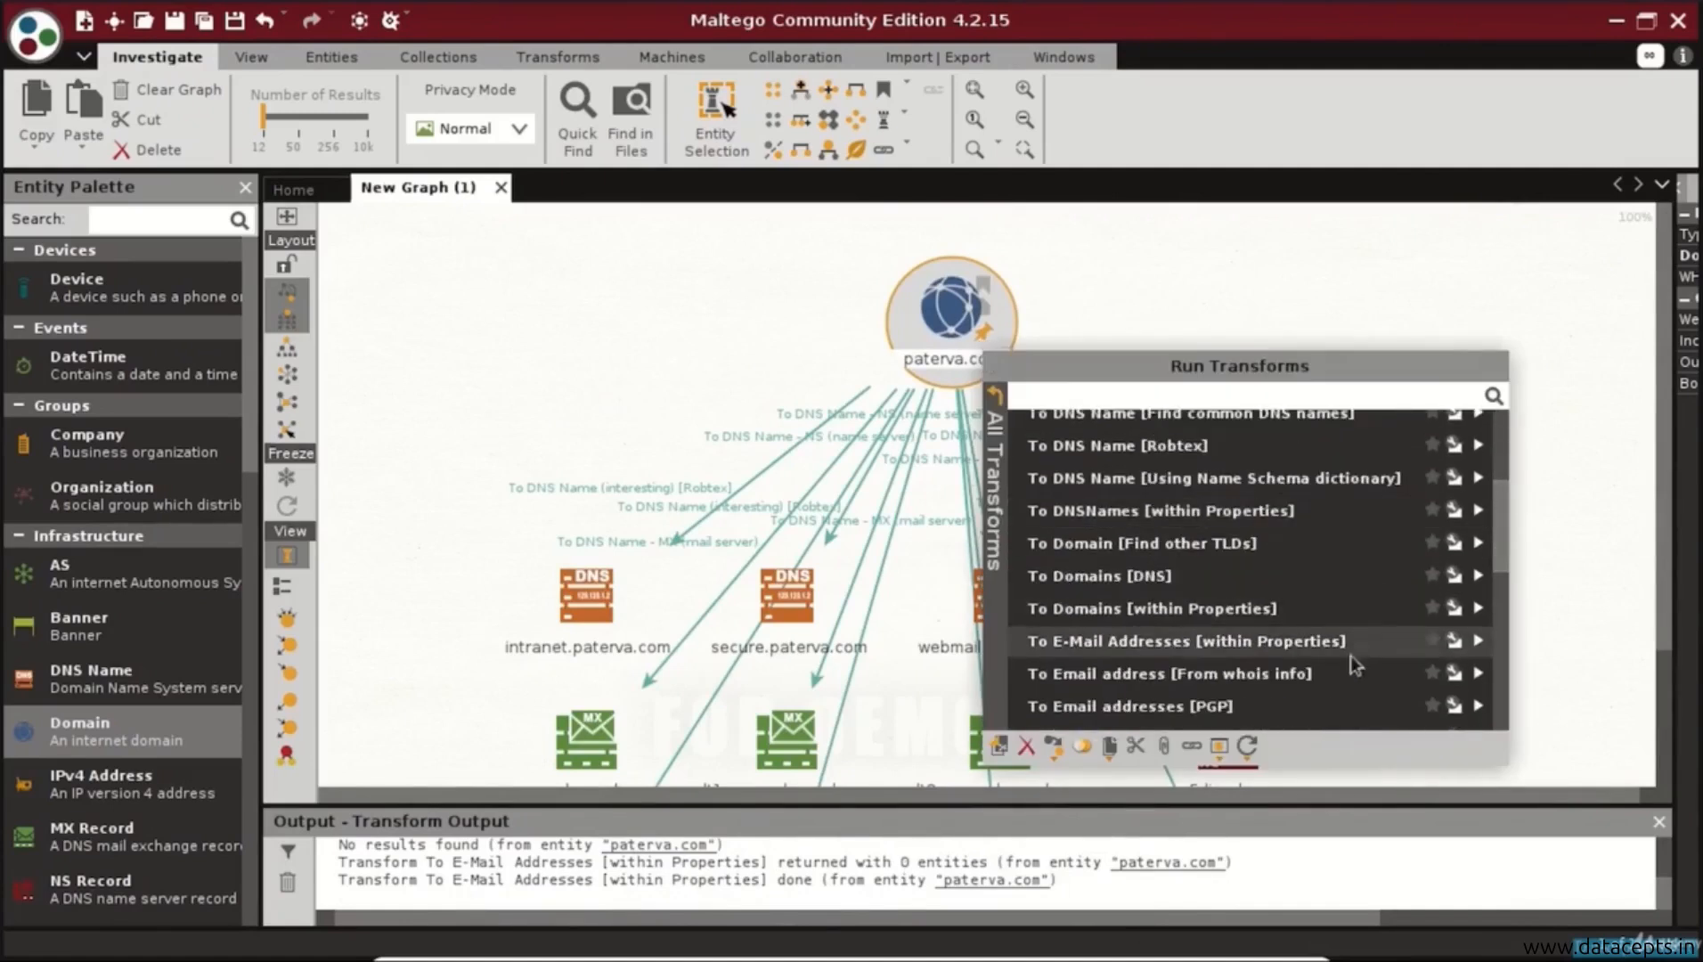
pyautogui.click(1473, 674)
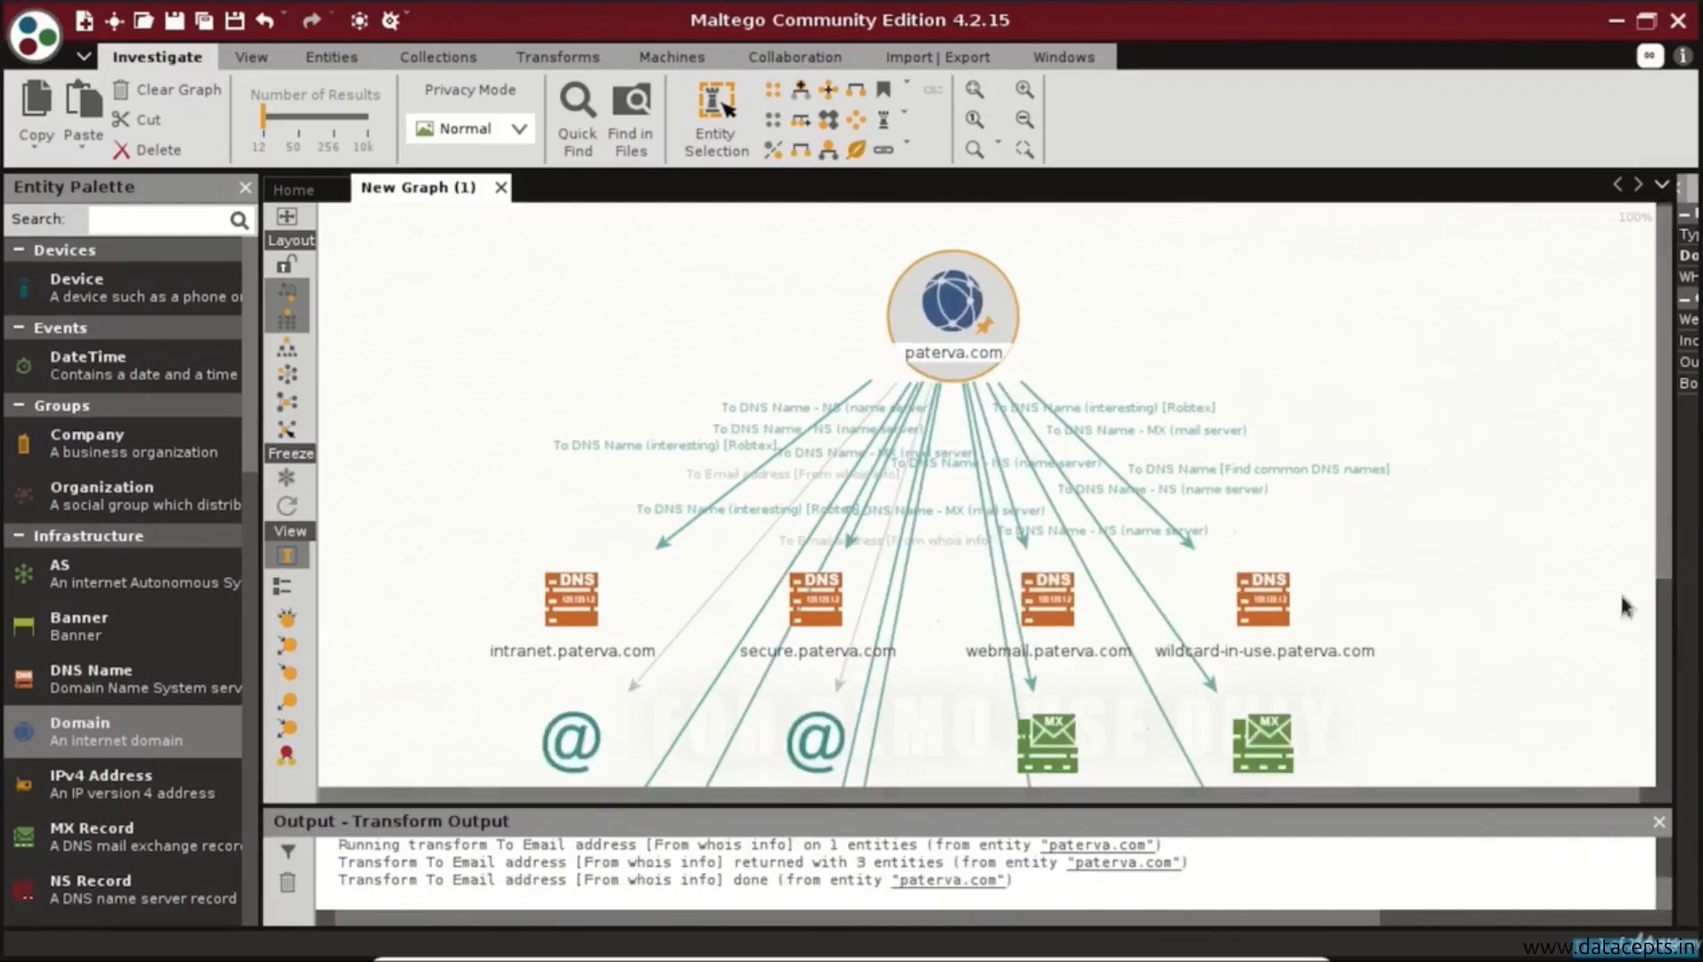
pyautogui.moveTo(1663, 551); pyautogui.dragTo(1664, 708)
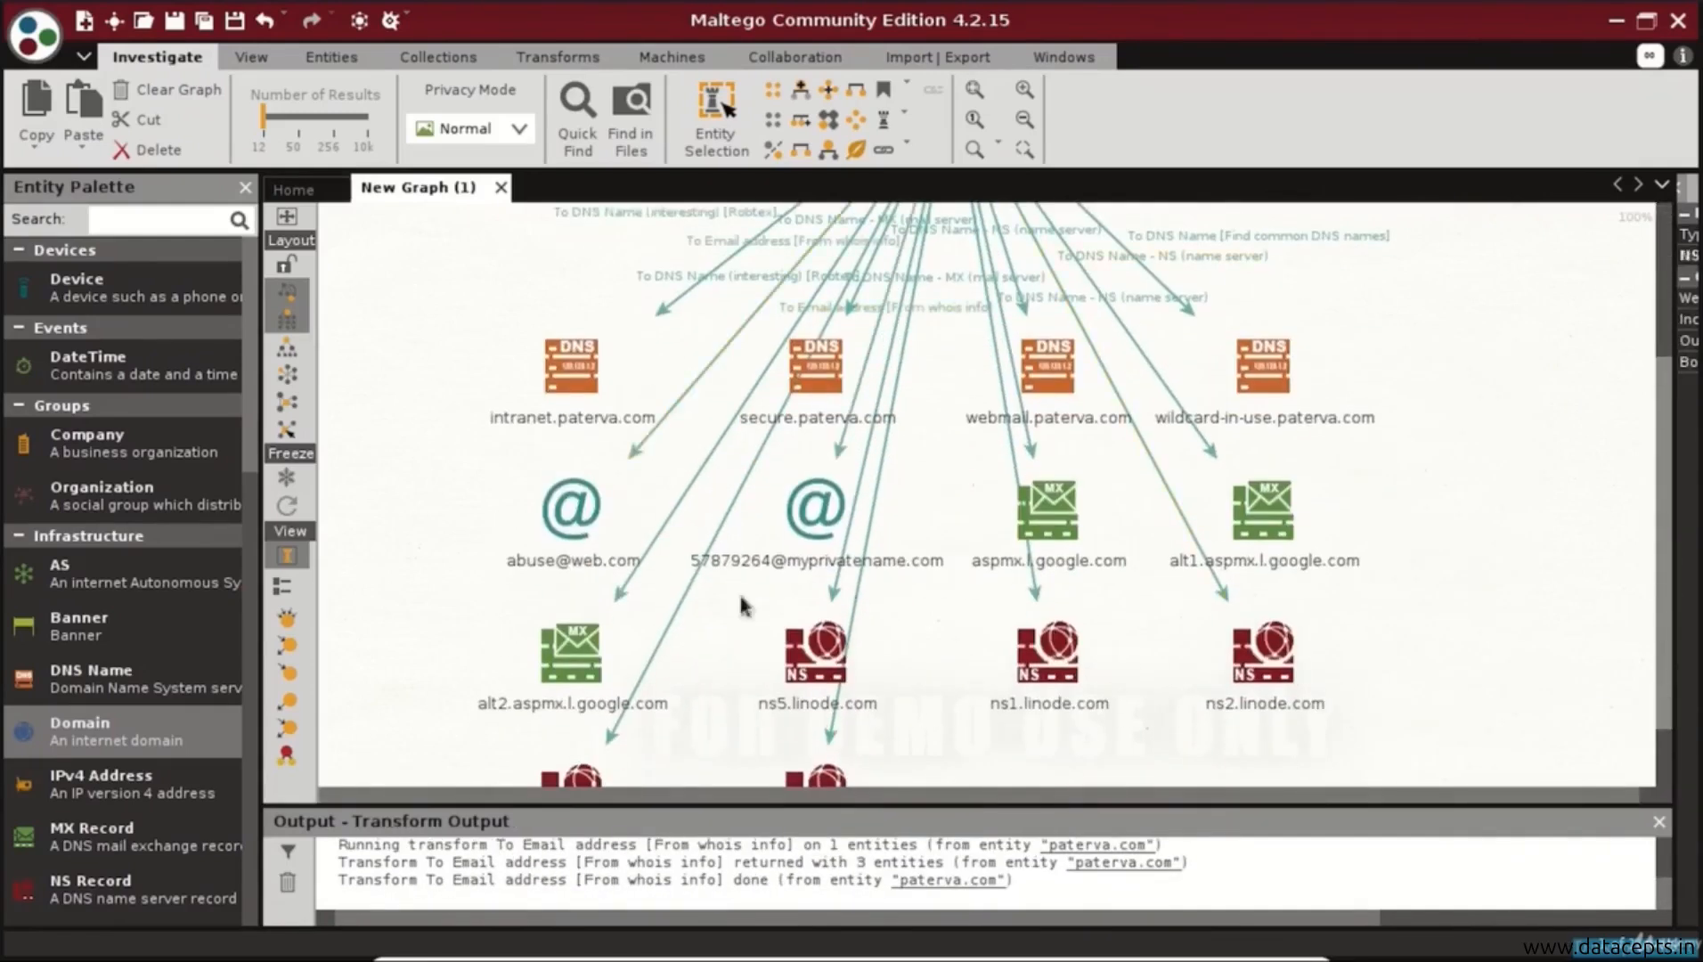
pyautogui.click(585, 527)
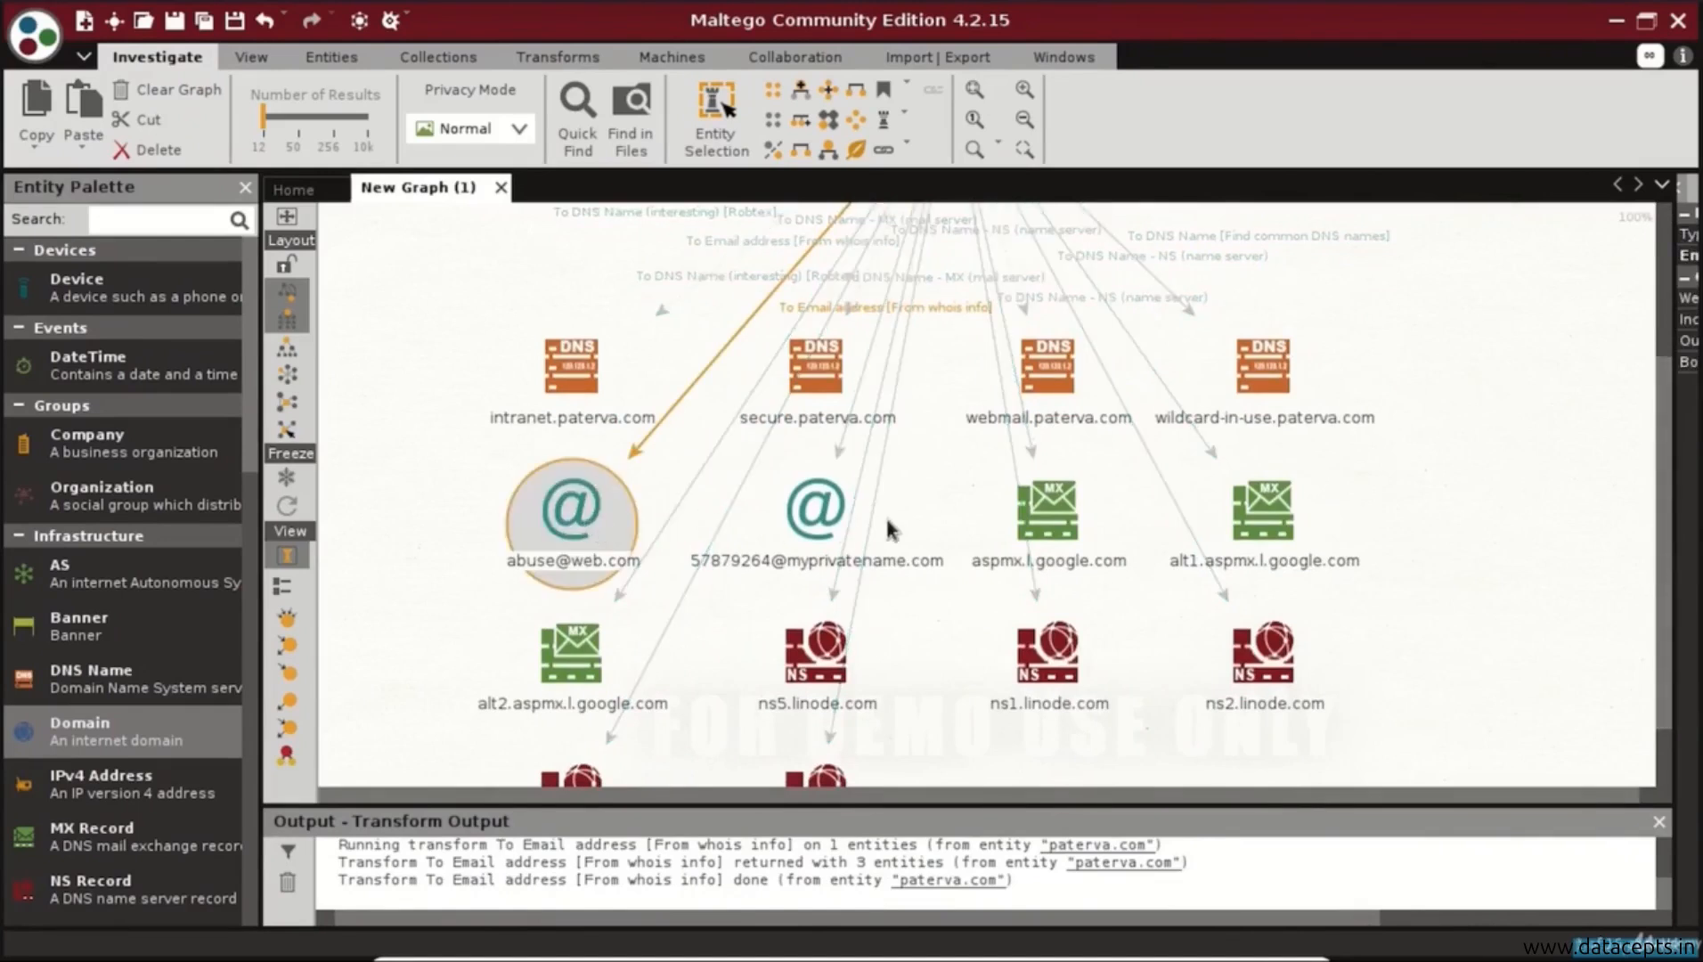
pyautogui.click(820, 513)
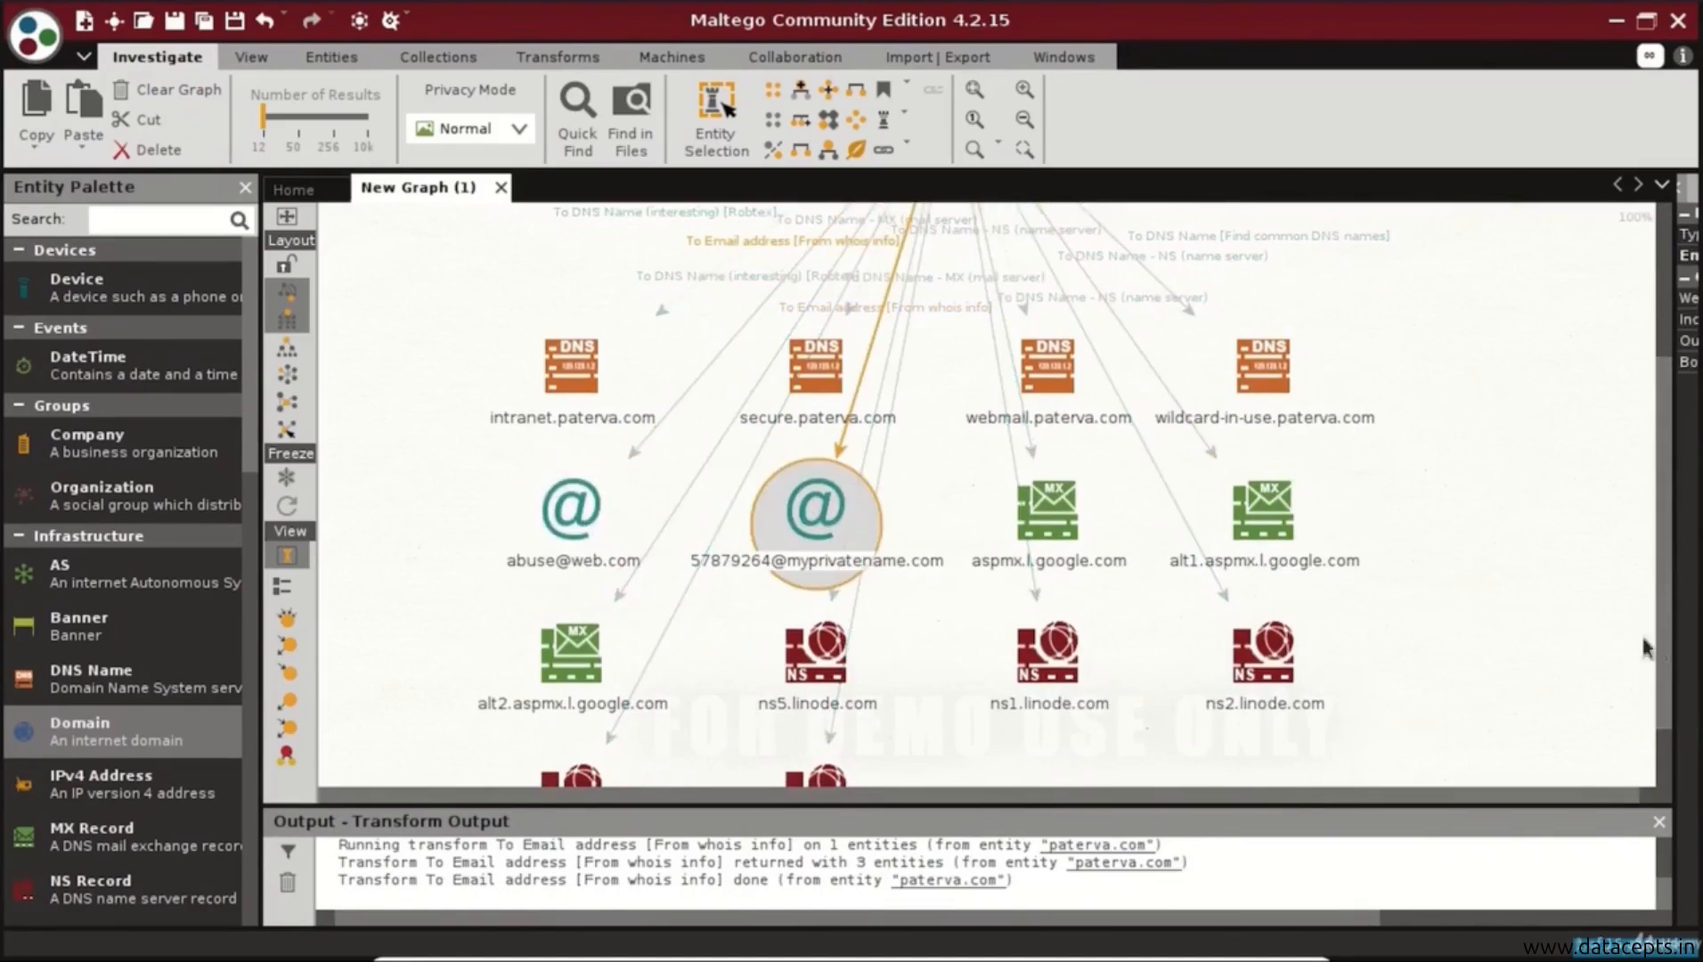
# Run the To Snapshots [Wayback Machine] transform on the paterva.com domain and look over the snapshot entities.
pyautogui.moveTo(1670, 650); pyautogui.dragTo(1649, 456)
pyautogui.rightClick(967, 325)
pyautogui.scroll(-5, 1257, 658)
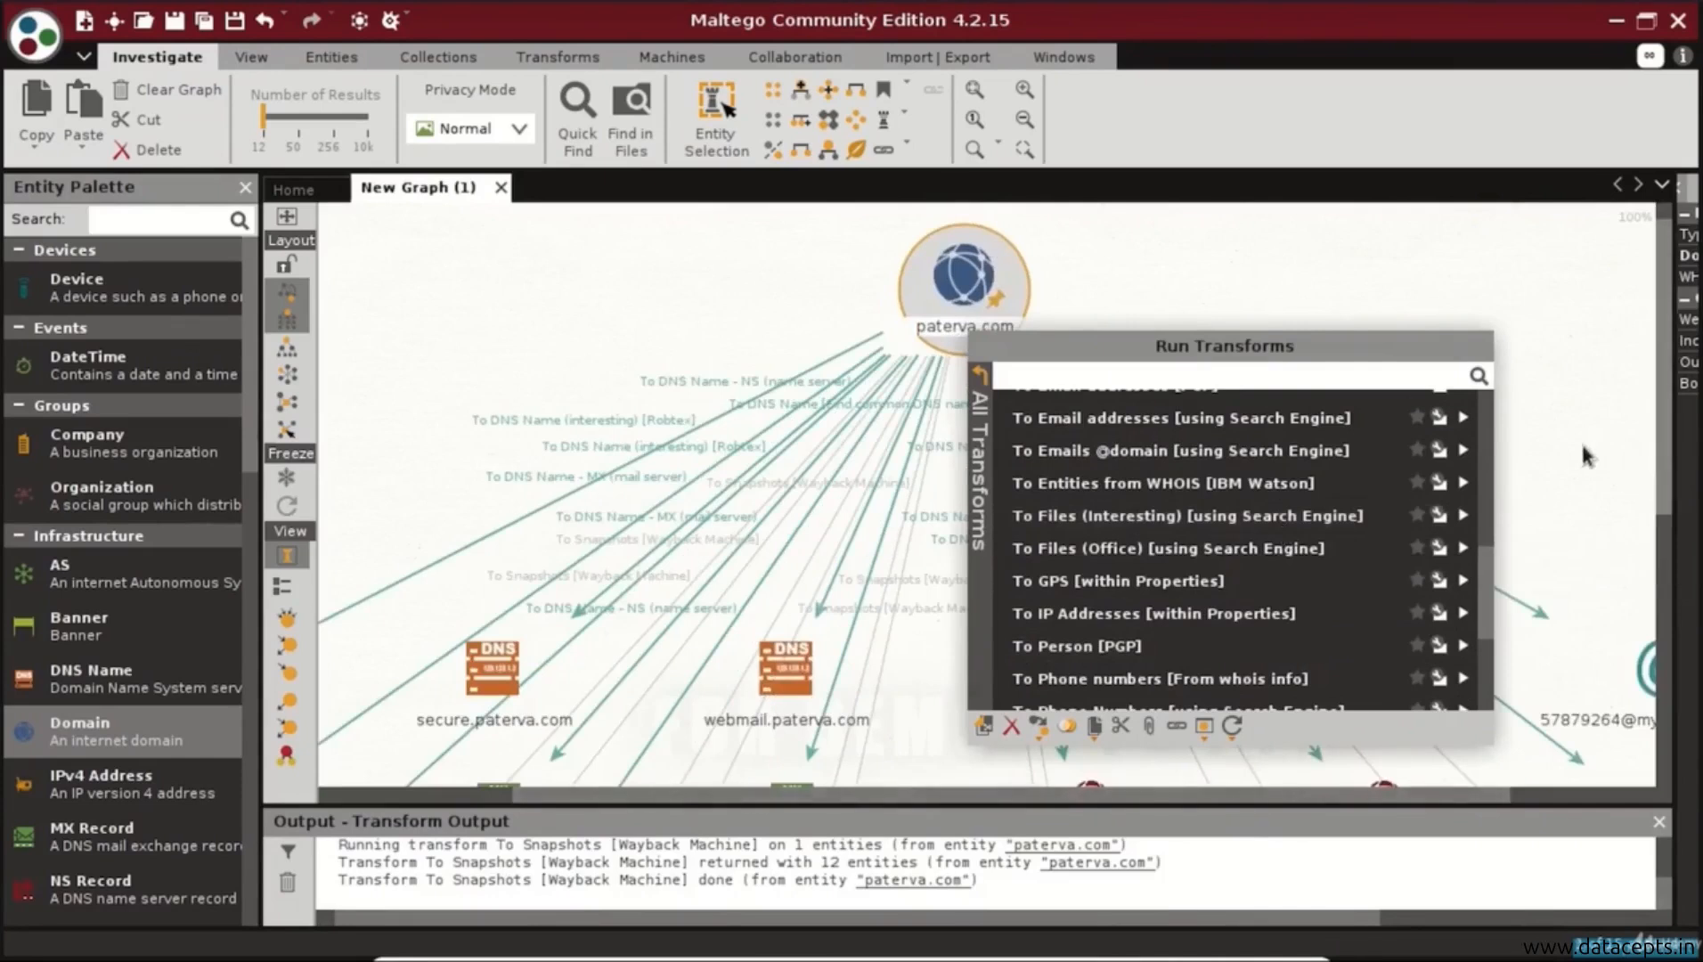
pyautogui.moveTo(1659, 450); pyautogui.dragTo(1648, 684)
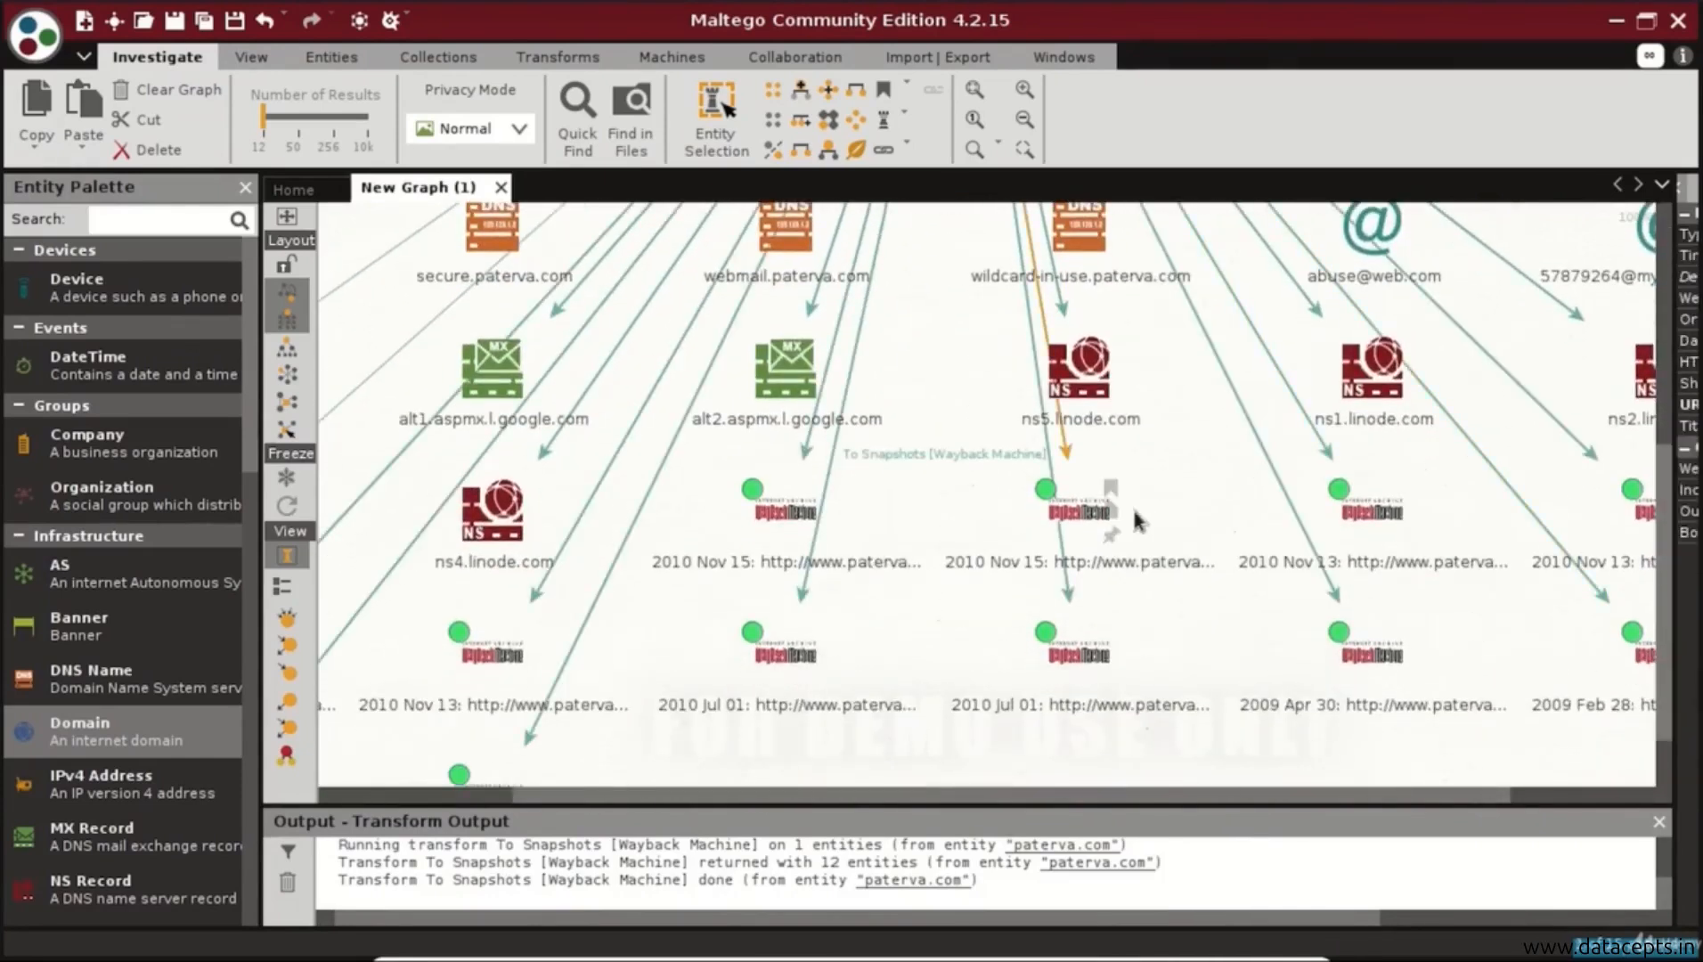
# View the properties and URL of a 2010 Jul 01 Wayback Machine snapshot and close the Entity Palette.
pyautogui.moveTo(1683, 533)
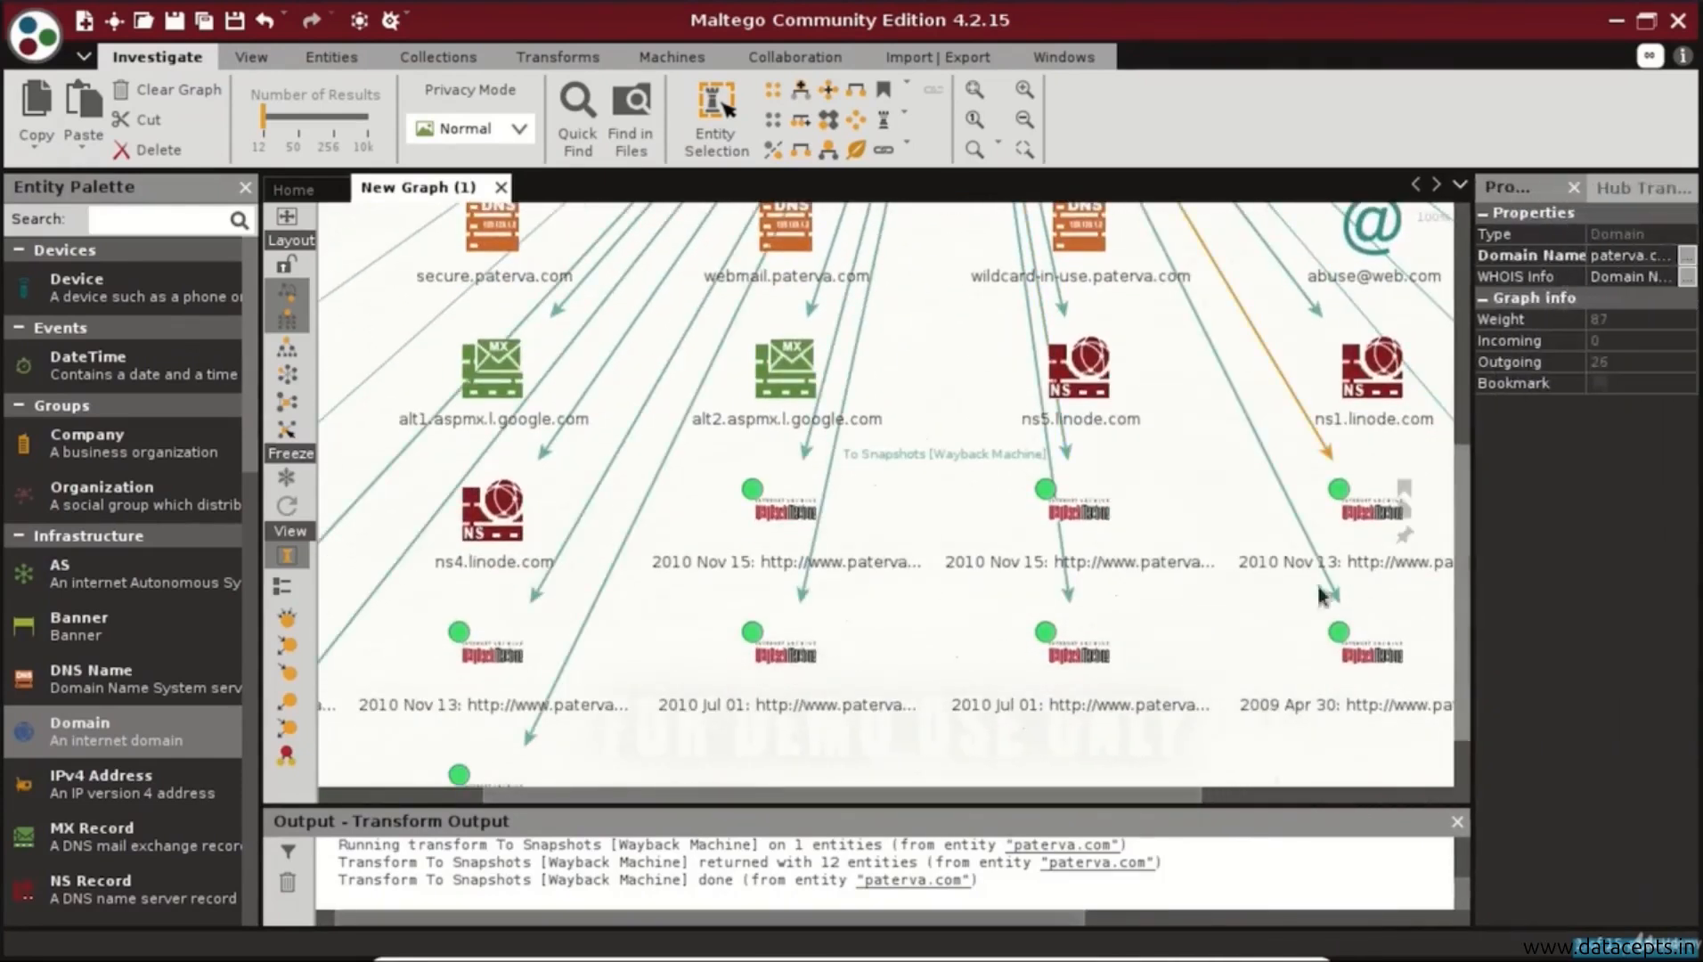
pyautogui.click(1091, 654)
pyautogui.click(1614, 406)
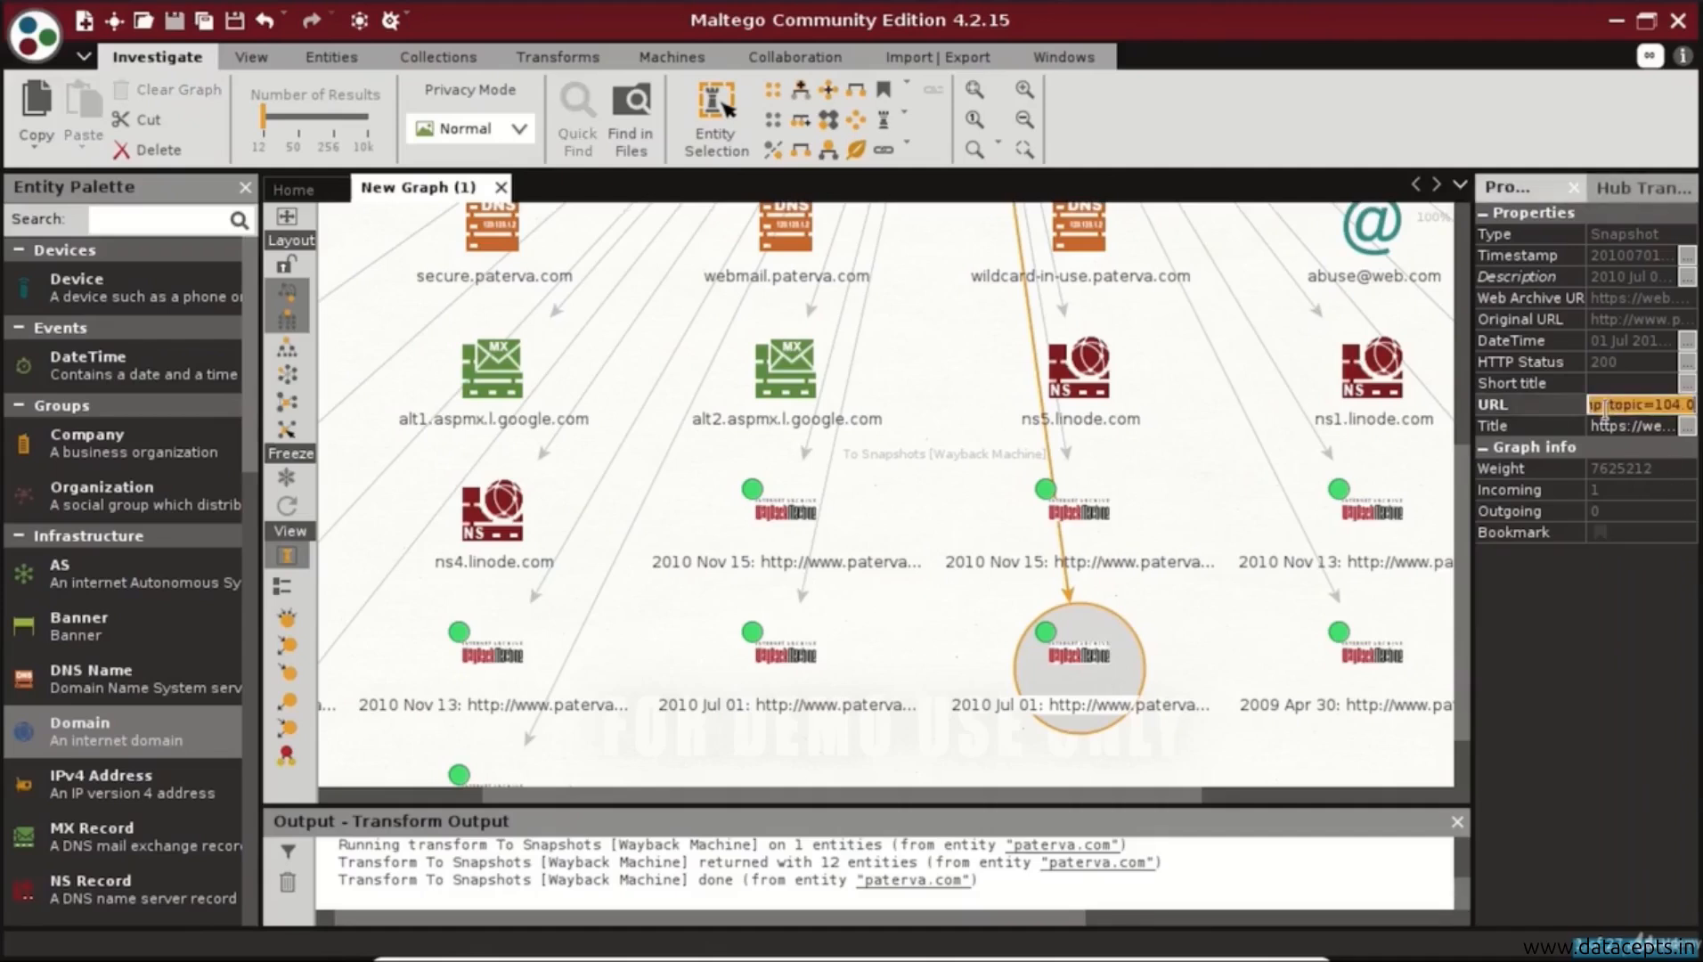
pyautogui.click(245, 186)
# Run the To Phone numbers [From whois info] transform on the paterva.com domain and inspect the phone number entities.
pyautogui.moveTo(1466, 543); pyautogui.dragTo(1427, 285)
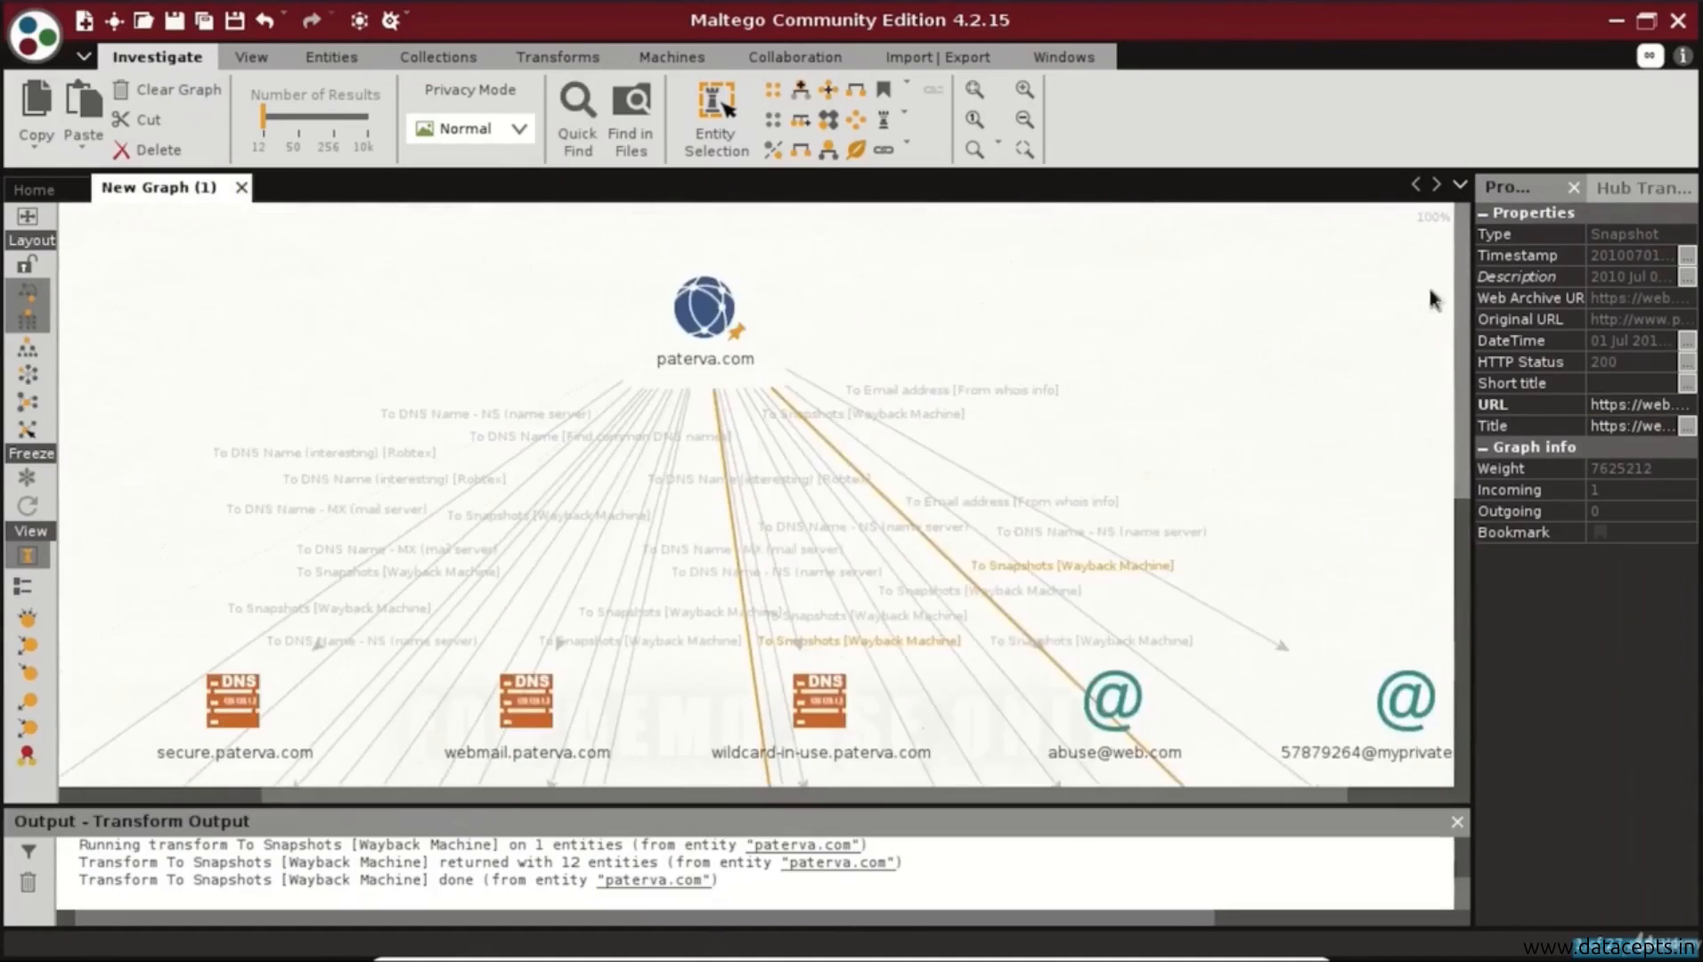
pyautogui.click(722, 310)
pyautogui.rightClick(721, 310)
pyautogui.scroll(-6, 1084, 579)
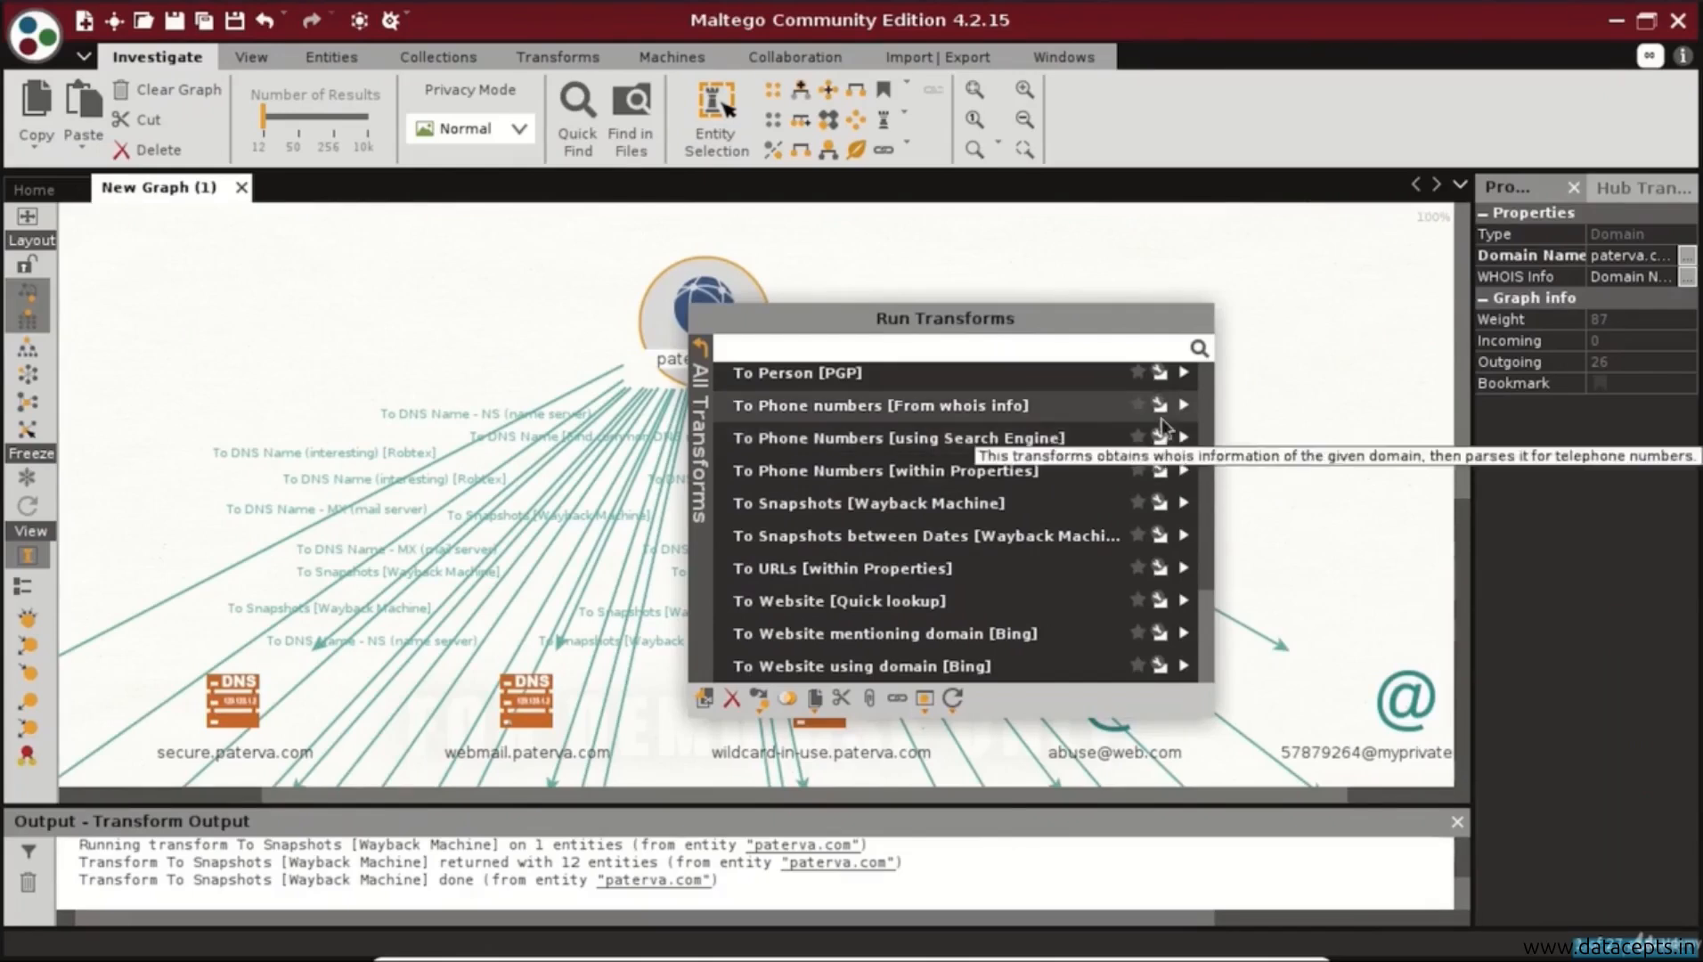
pyautogui.click(1183, 406)
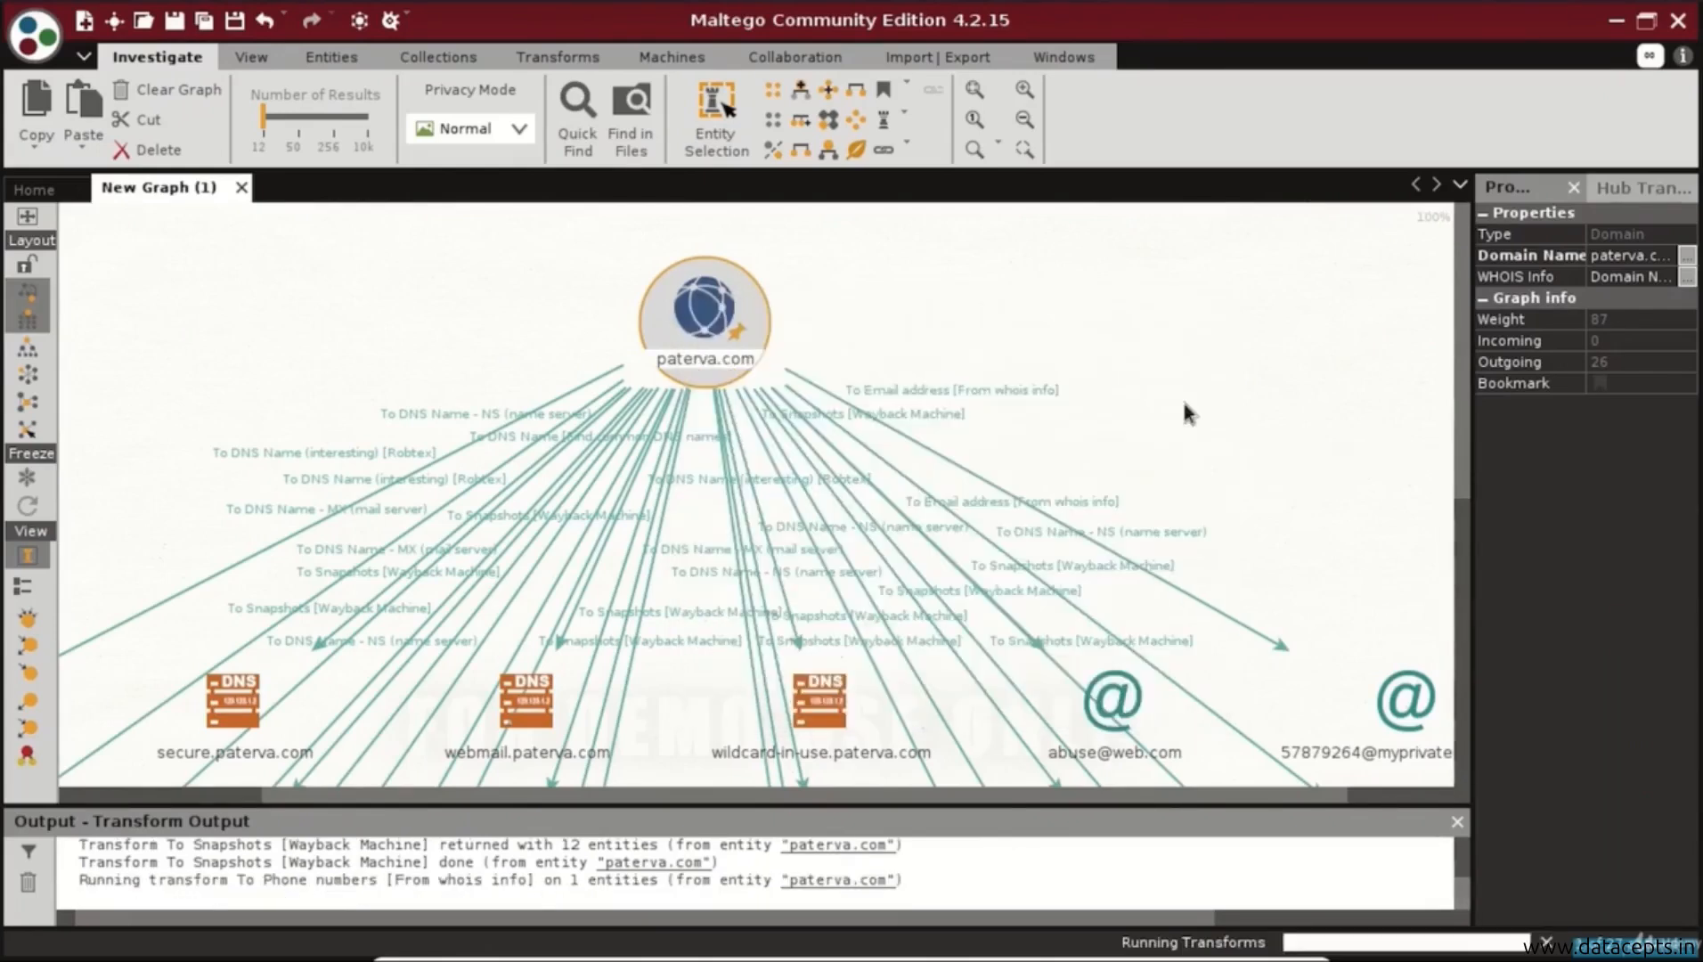
pyautogui.moveTo(1458, 351); pyautogui.dragTo(1456, 693)
pyautogui.click(527, 437)
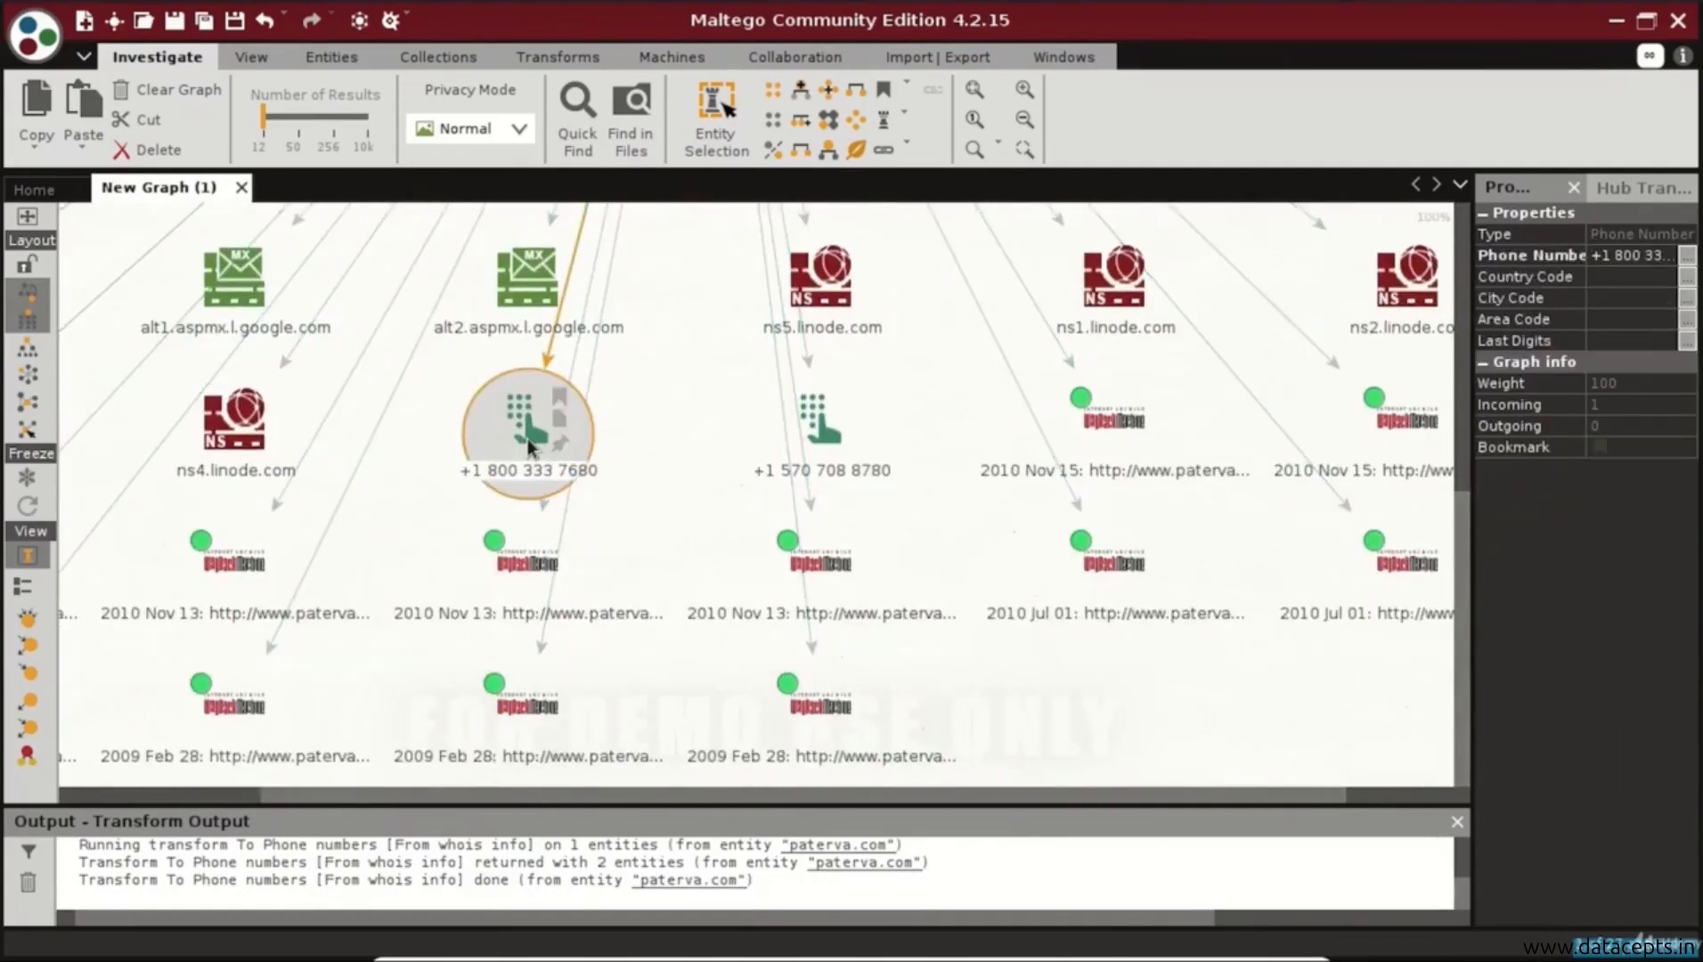
pyautogui.click(825, 429)
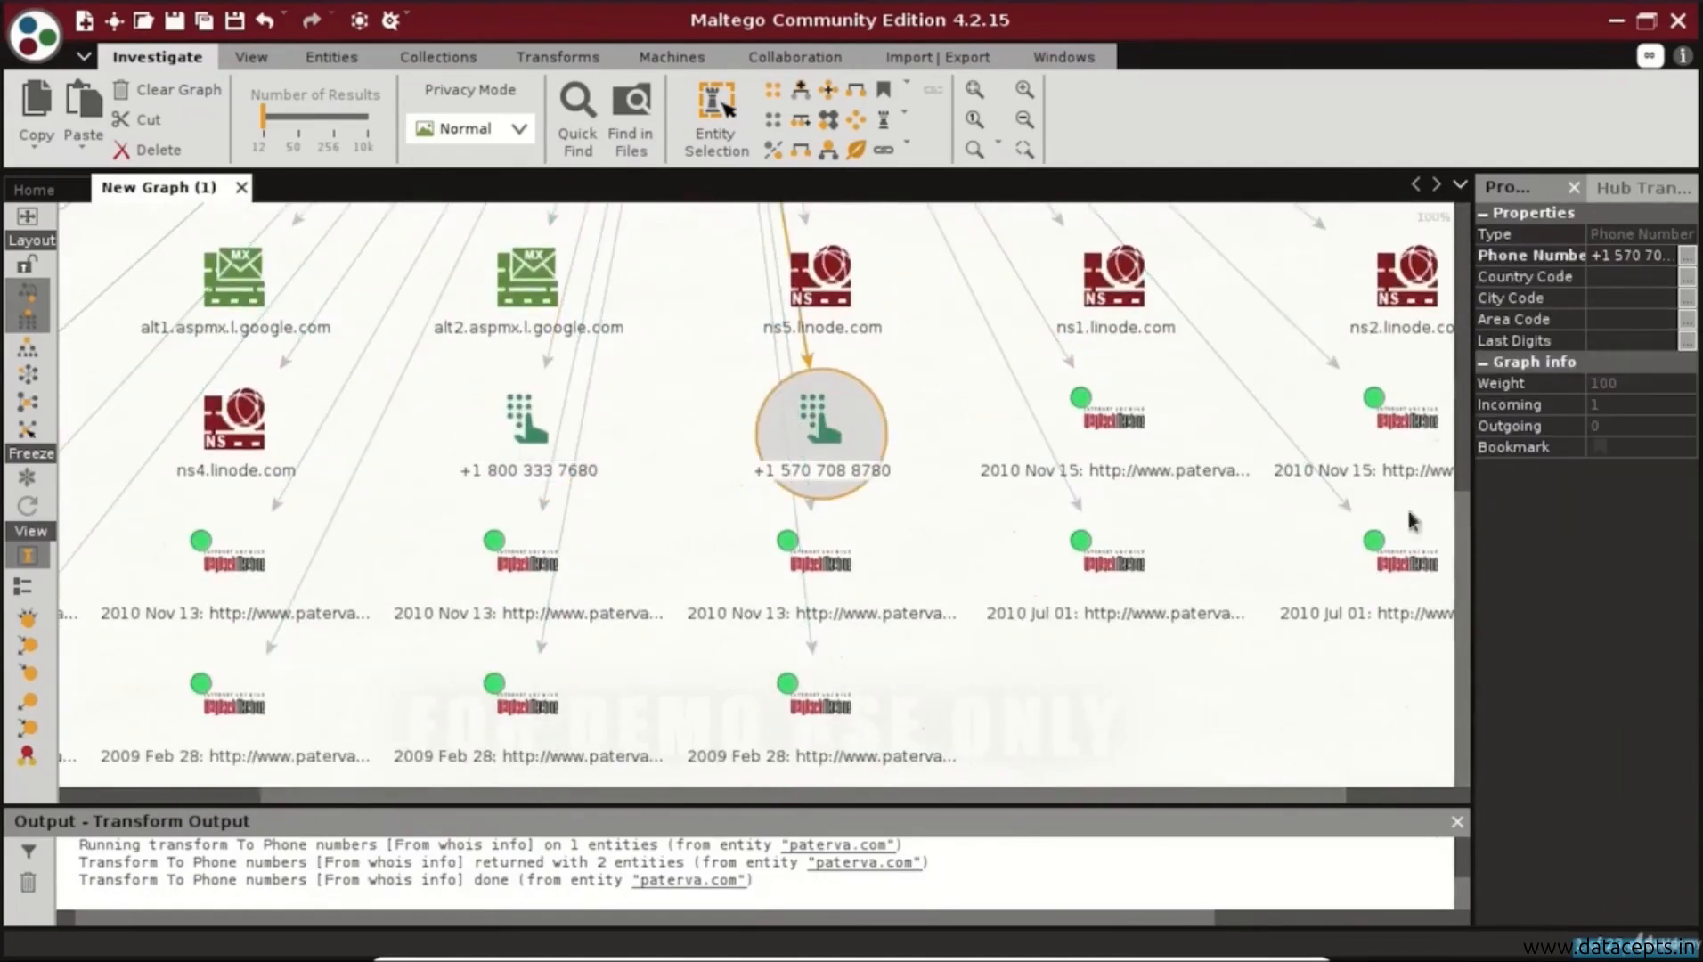
# Run the To URLs [within Properties], To Website [Quick lookup] and To Website using domain [Bing] transforms on the paterva.com domain.
pyautogui.moveTo(1465, 549); pyautogui.dragTo(1439, 253)
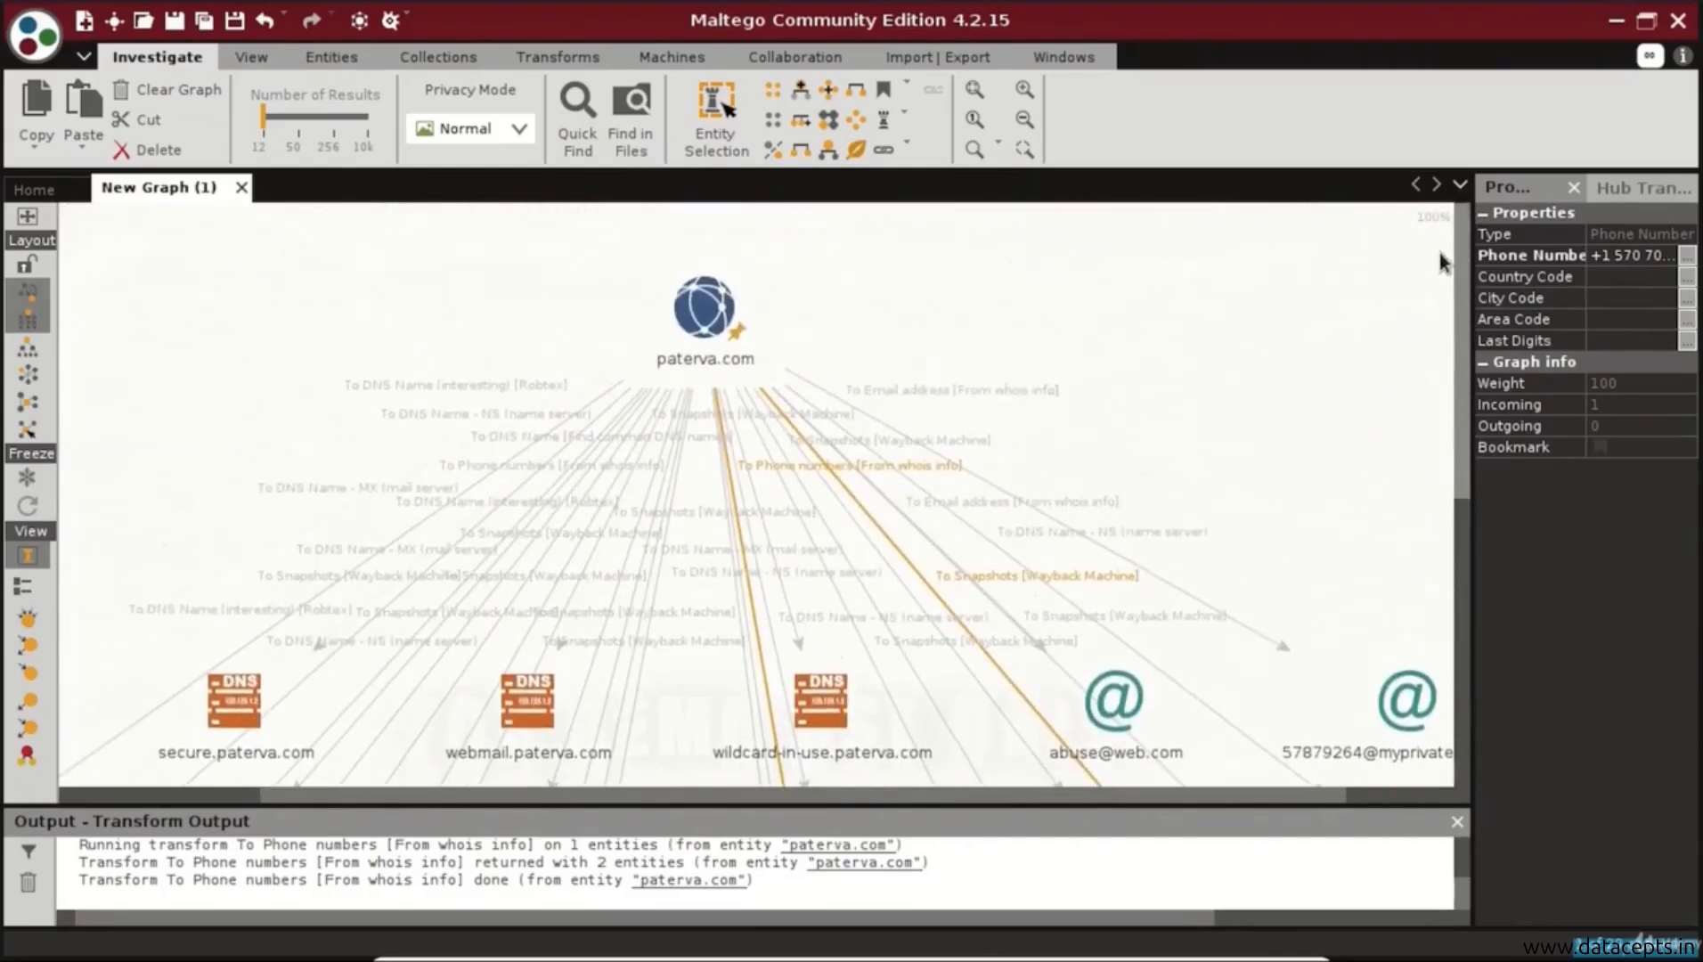
pyautogui.rightClick(738, 339)
pyautogui.scroll(-10, 1113, 656)
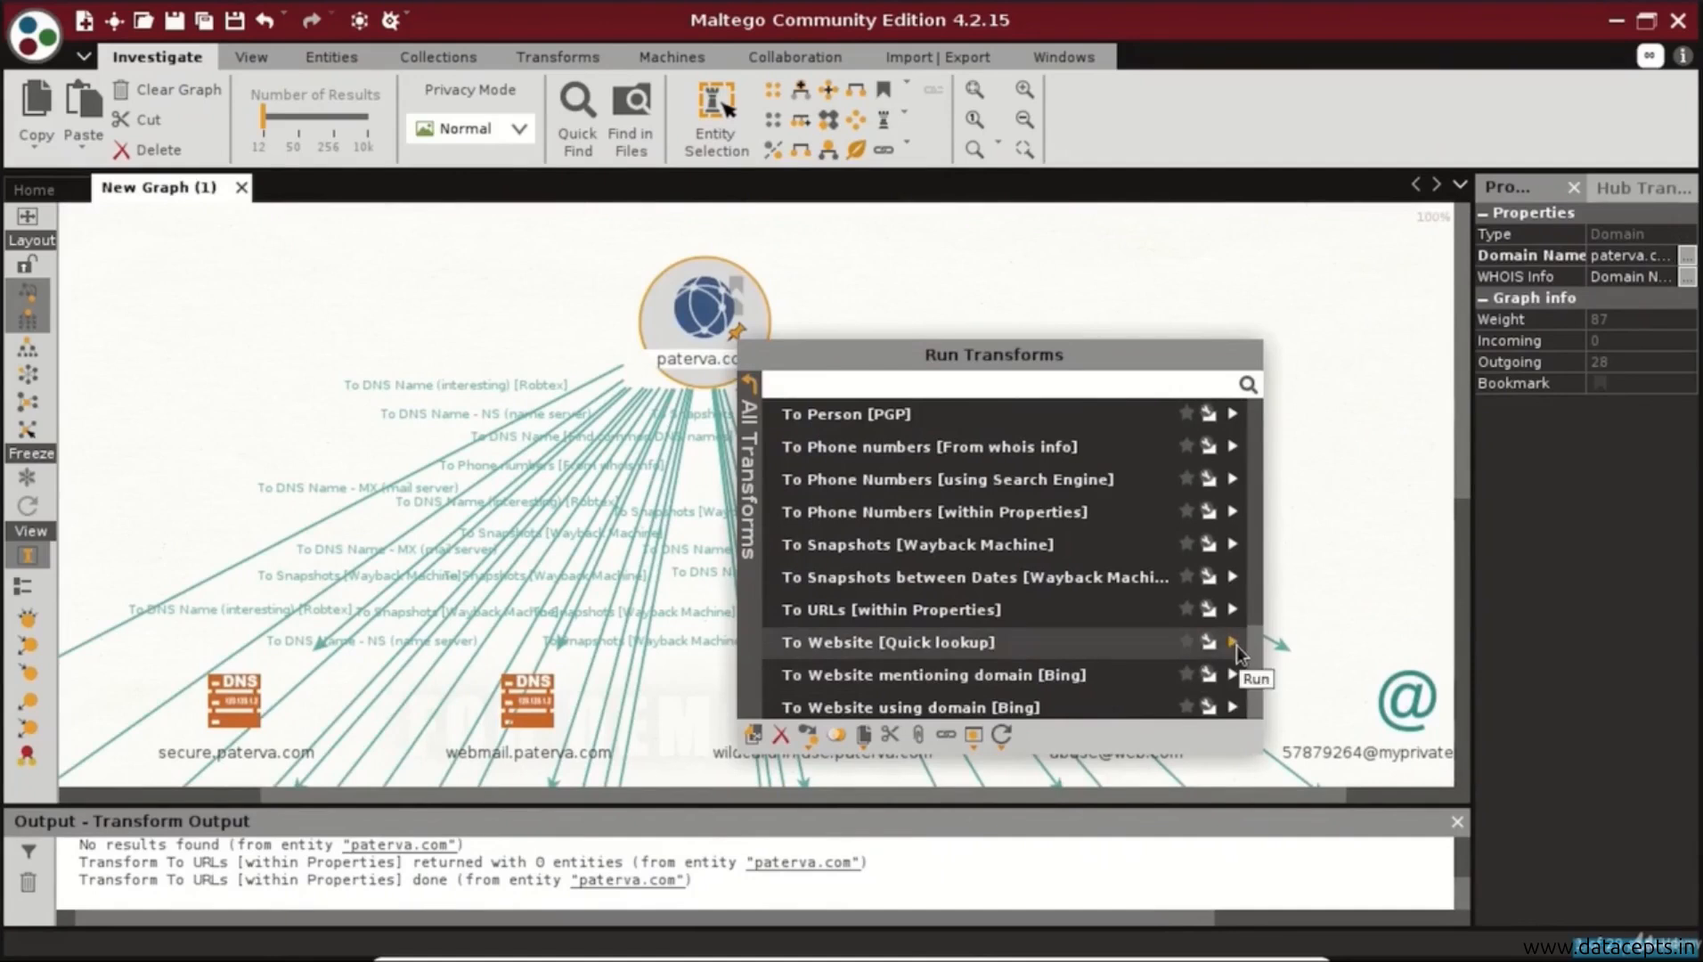
pyautogui.click(1236, 644)
pyautogui.moveTo(887, 799); pyautogui.dragTo(642, 792)
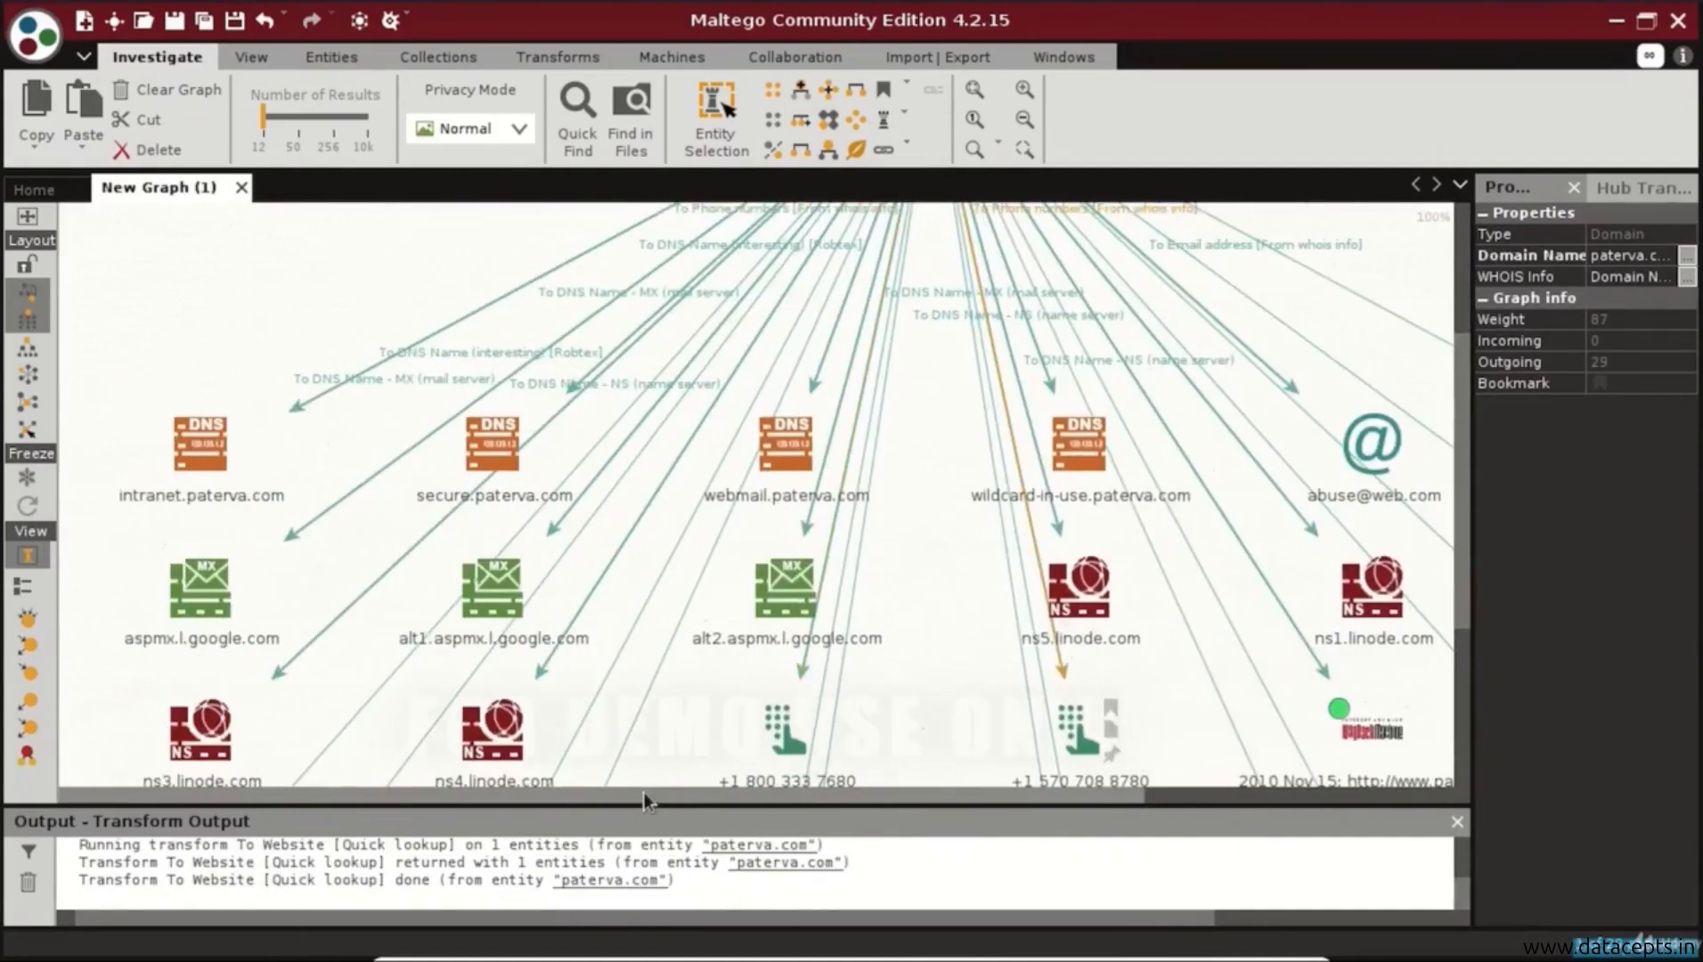
pyautogui.moveTo(1462, 437); pyautogui.dragTo(1462, 608)
pyautogui.click(1371, 732)
pyautogui.moveTo(1116, 792); pyautogui.dragTo(1299, 805)
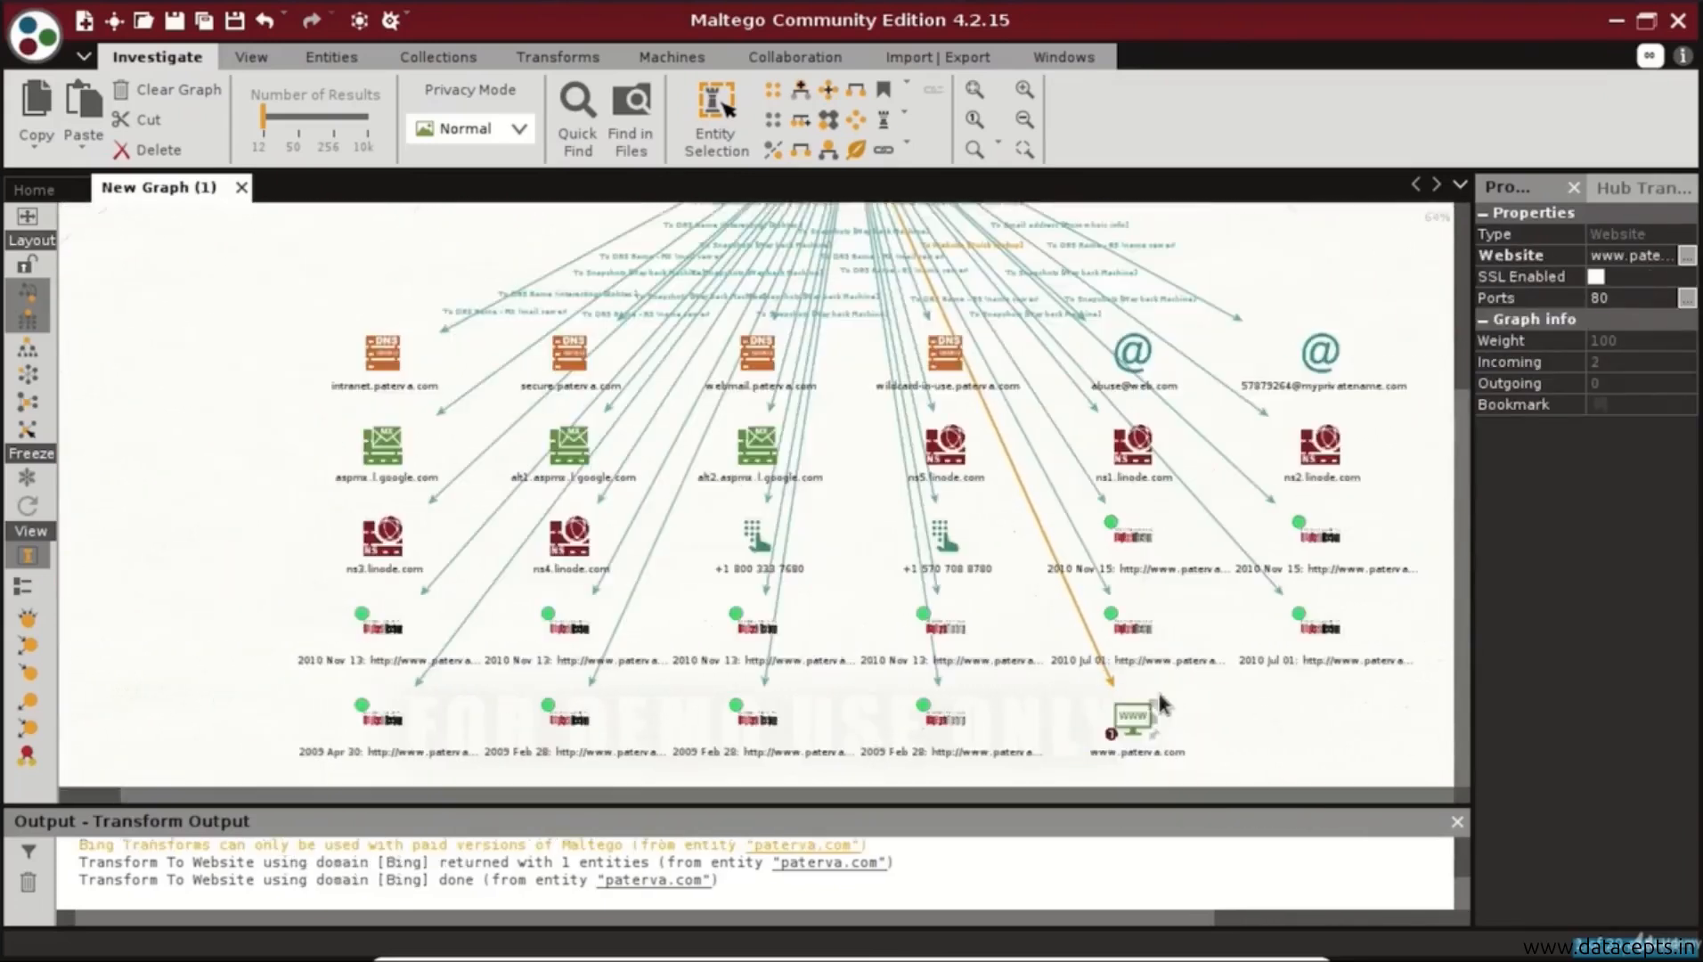
pyautogui.rightClick(1142, 710)
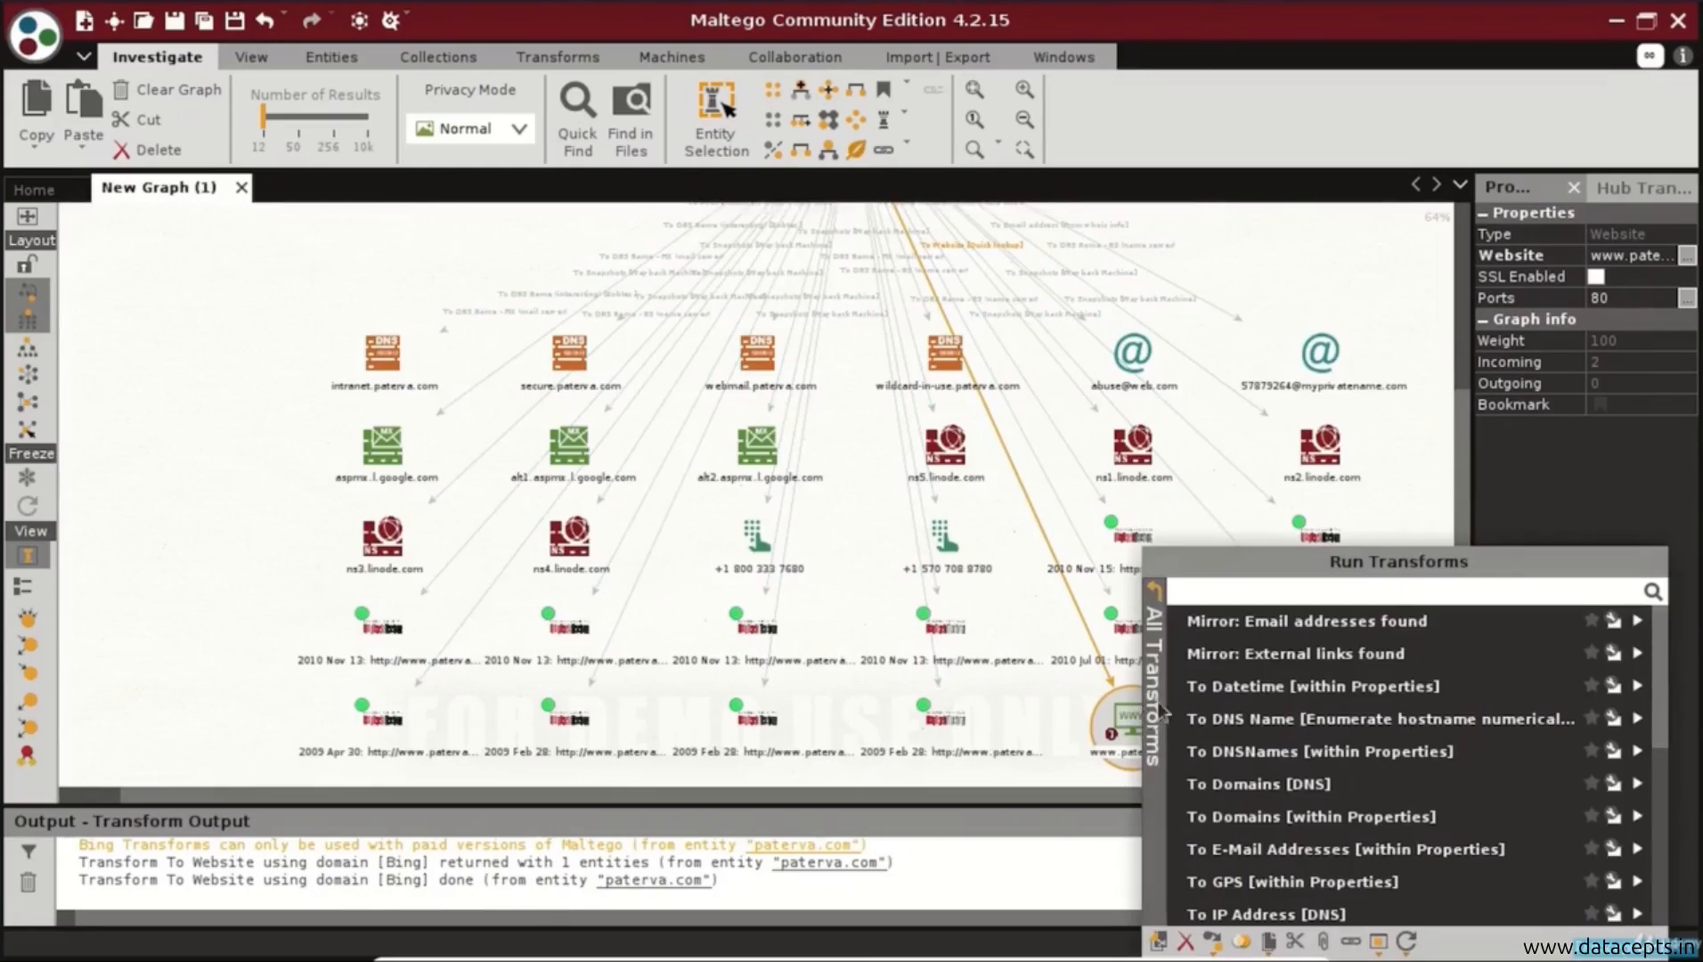
pyautogui.click(1639, 653)
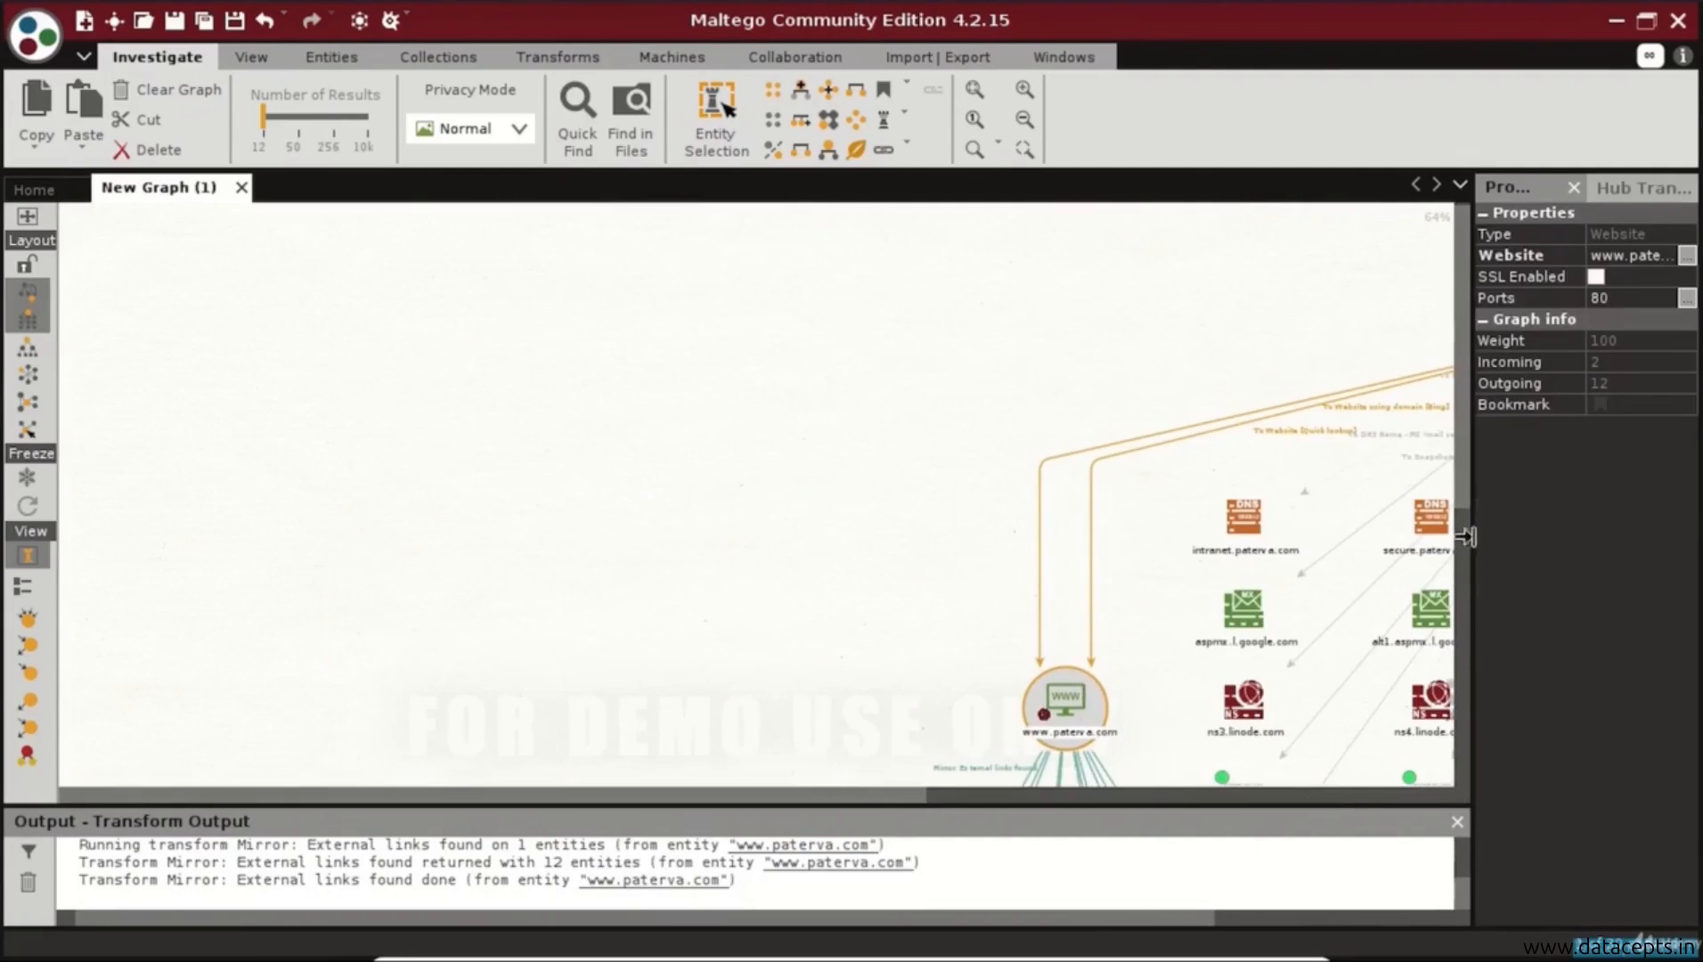
pyautogui.moveTo(1460, 495); pyautogui.dragTo(1488, 782)
pyautogui.click(926, 623)
pyautogui.click(860, 593)
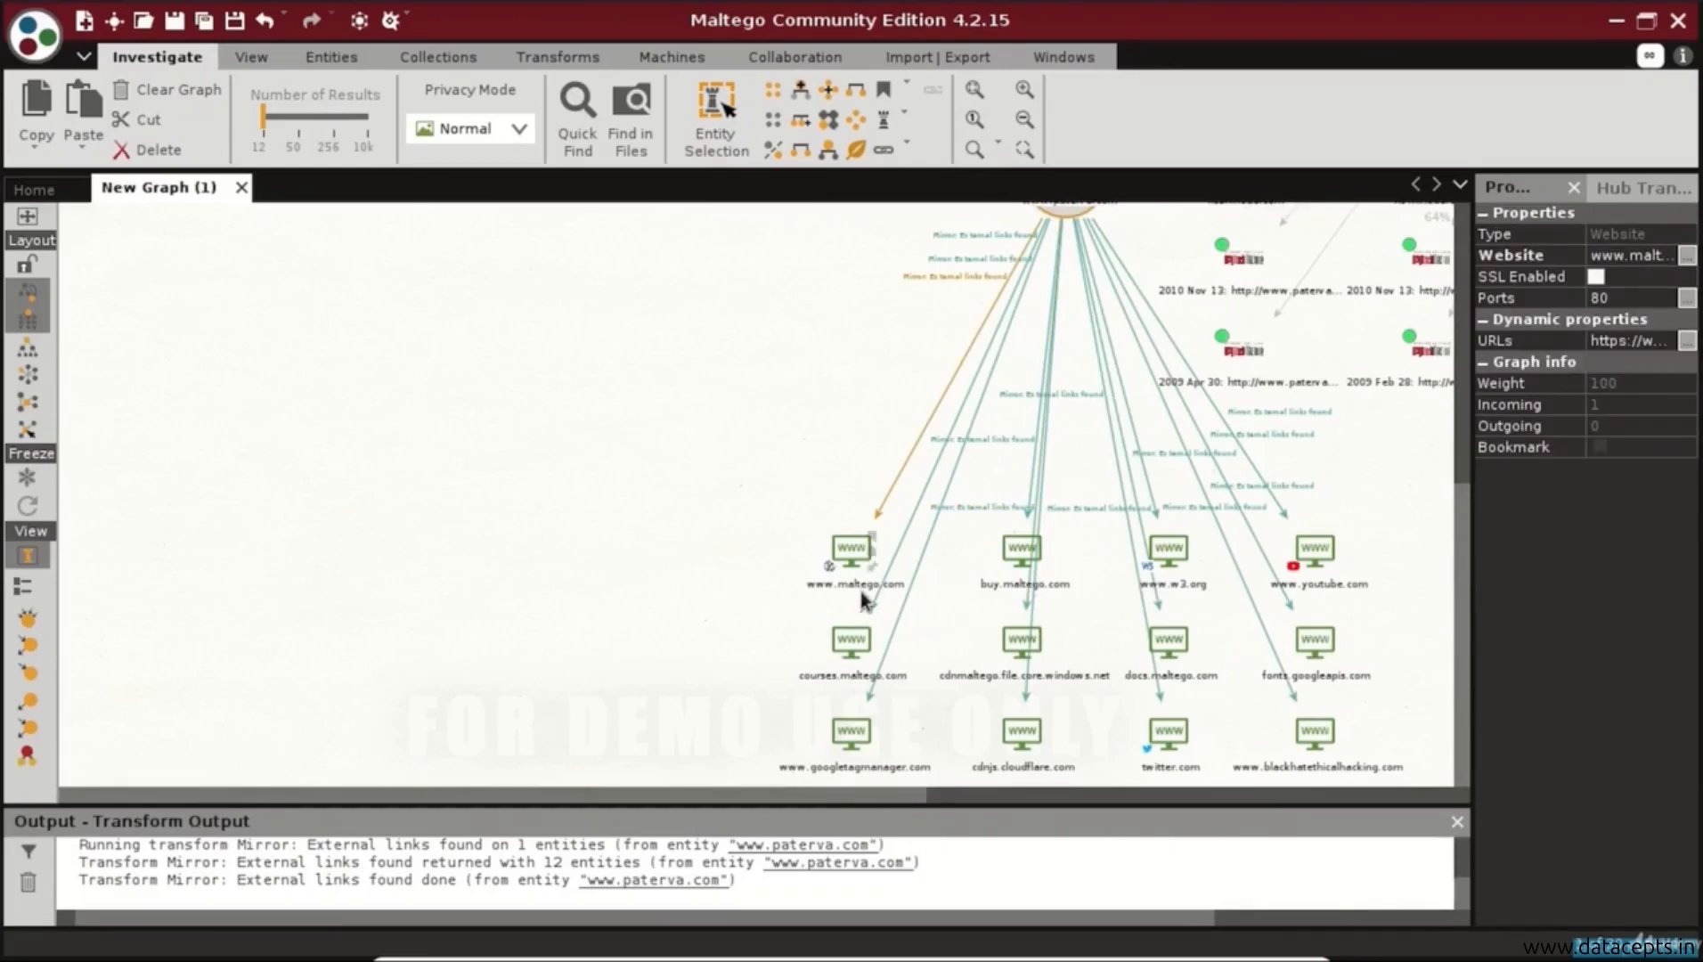
pyautogui.scroll(3, 1022, 655)
pyautogui.click(1175, 655)
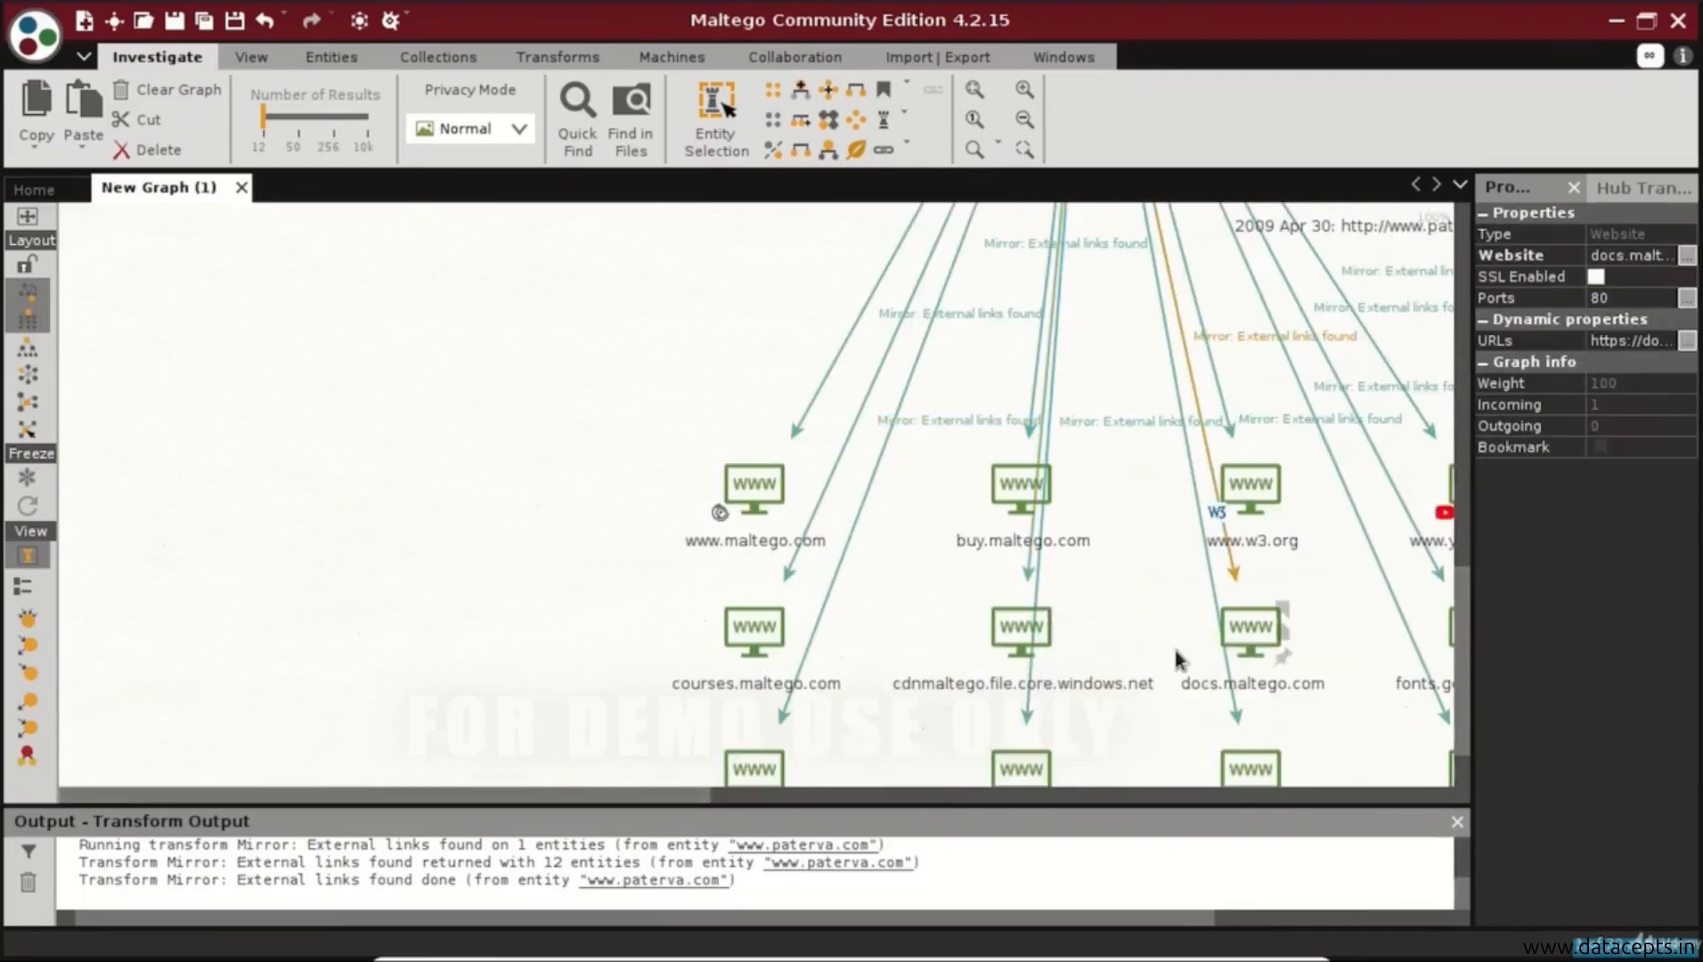
pyautogui.moveTo(1463, 609); pyautogui.dragTo(1471, 407)
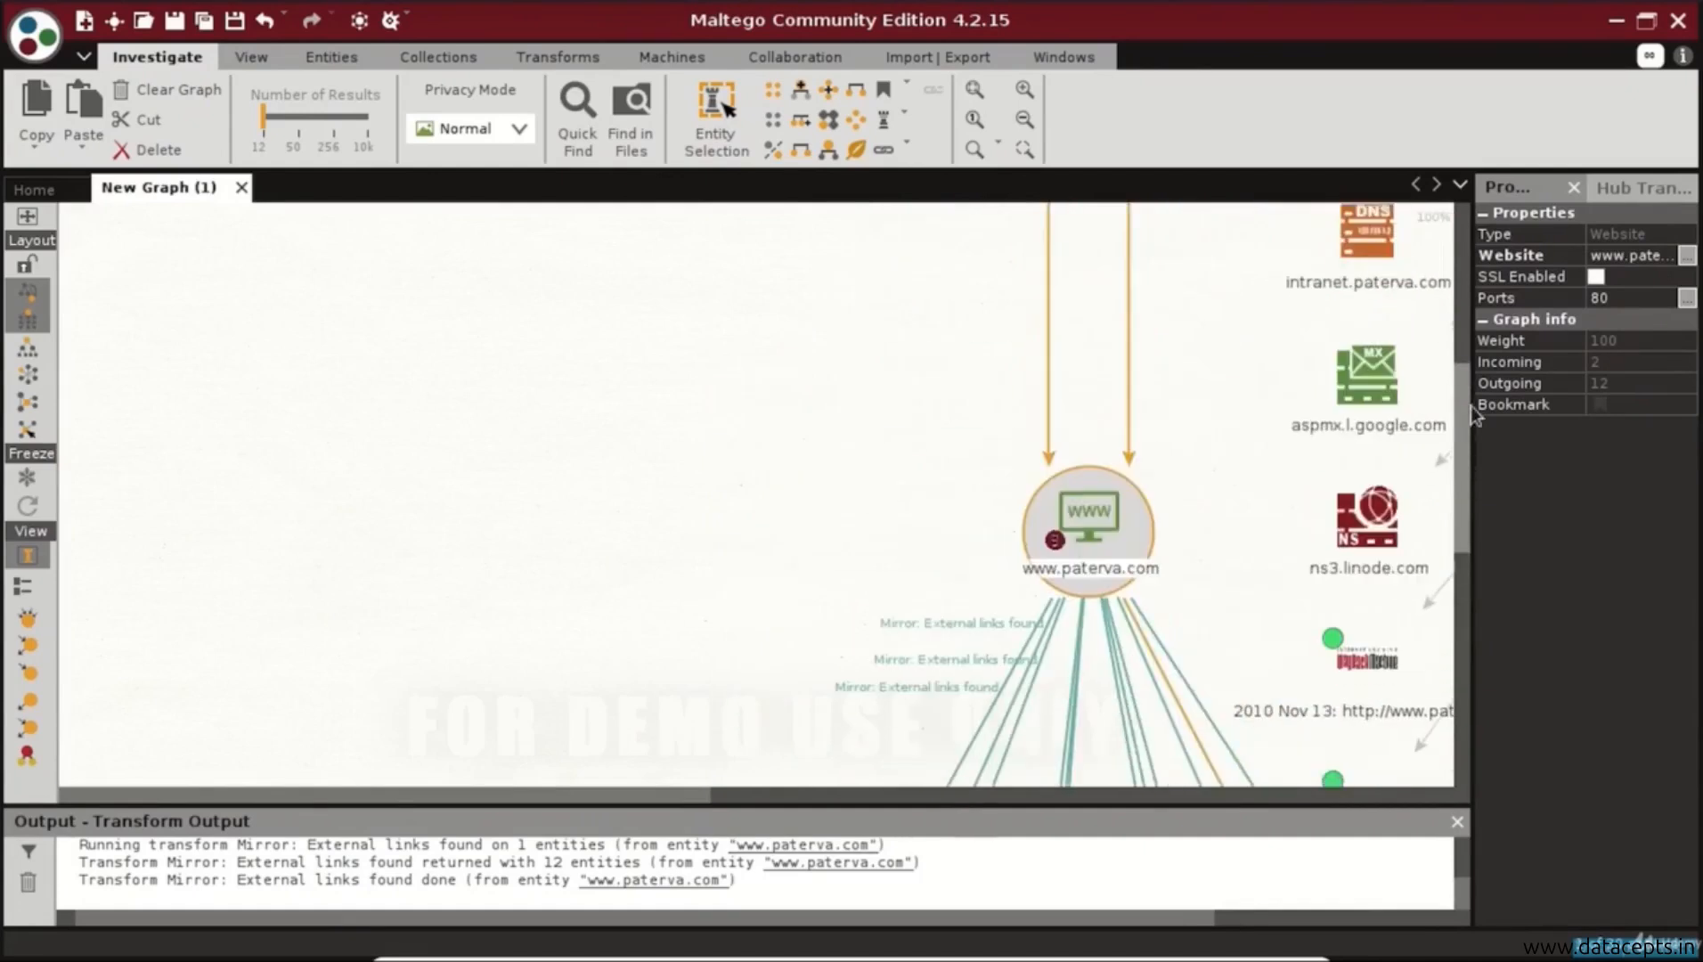
pyautogui.rightClick(1084, 529)
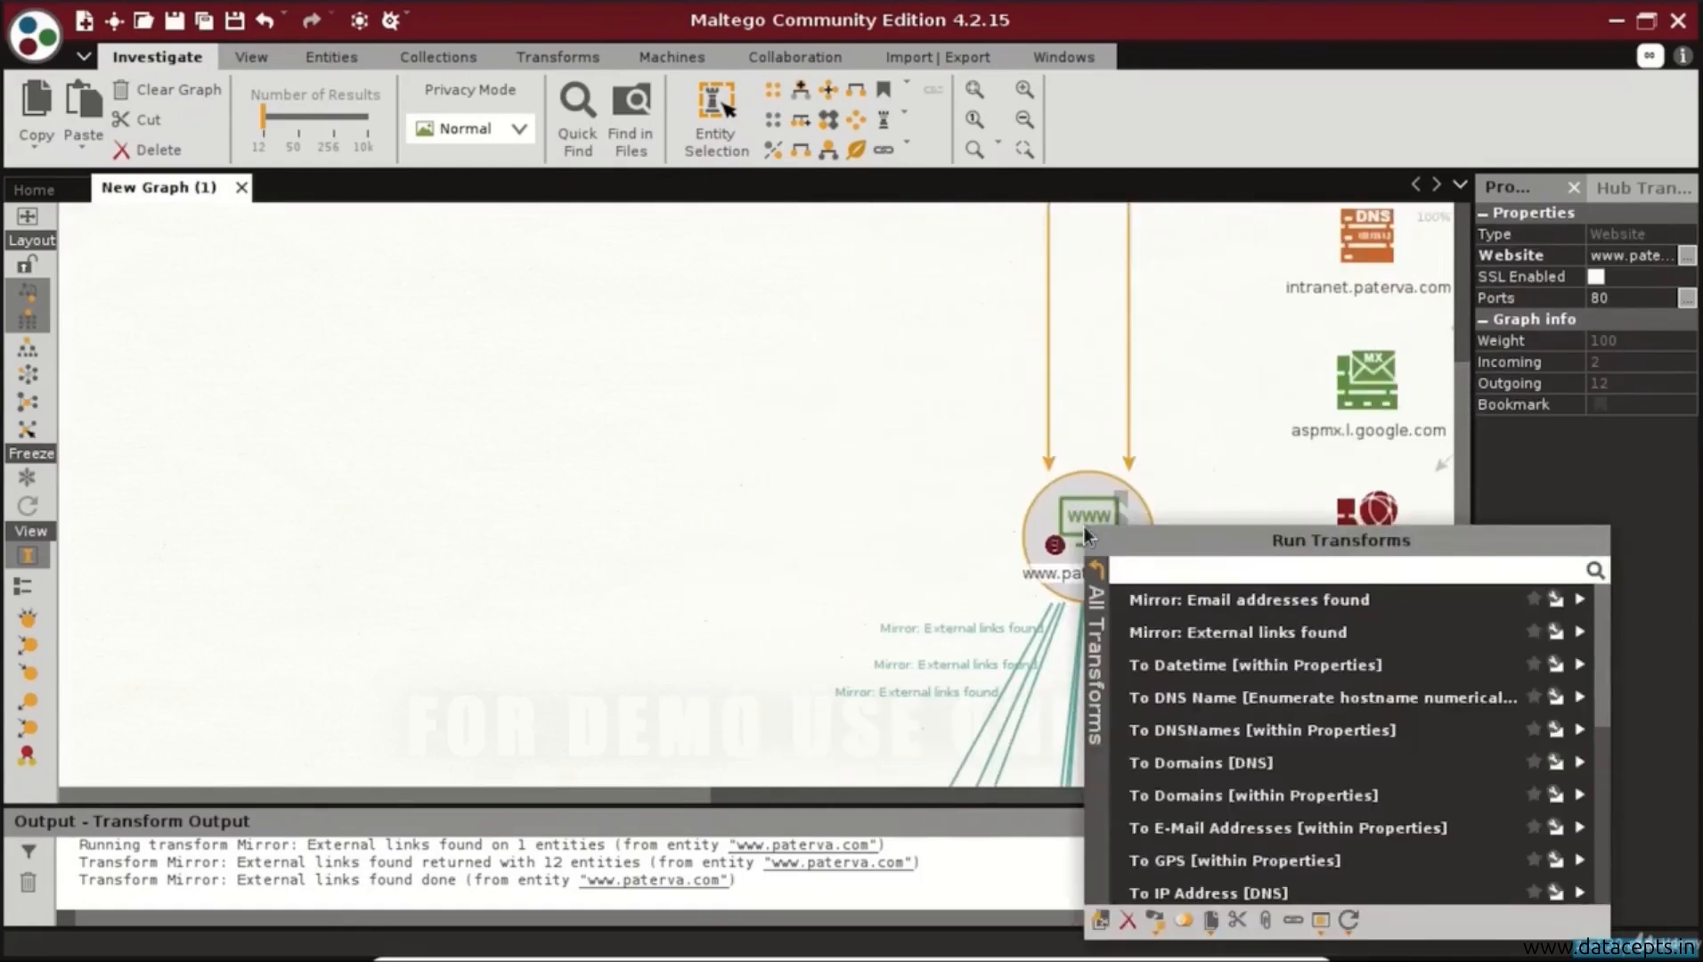
pyautogui.scroll(-1, 1496, 806)
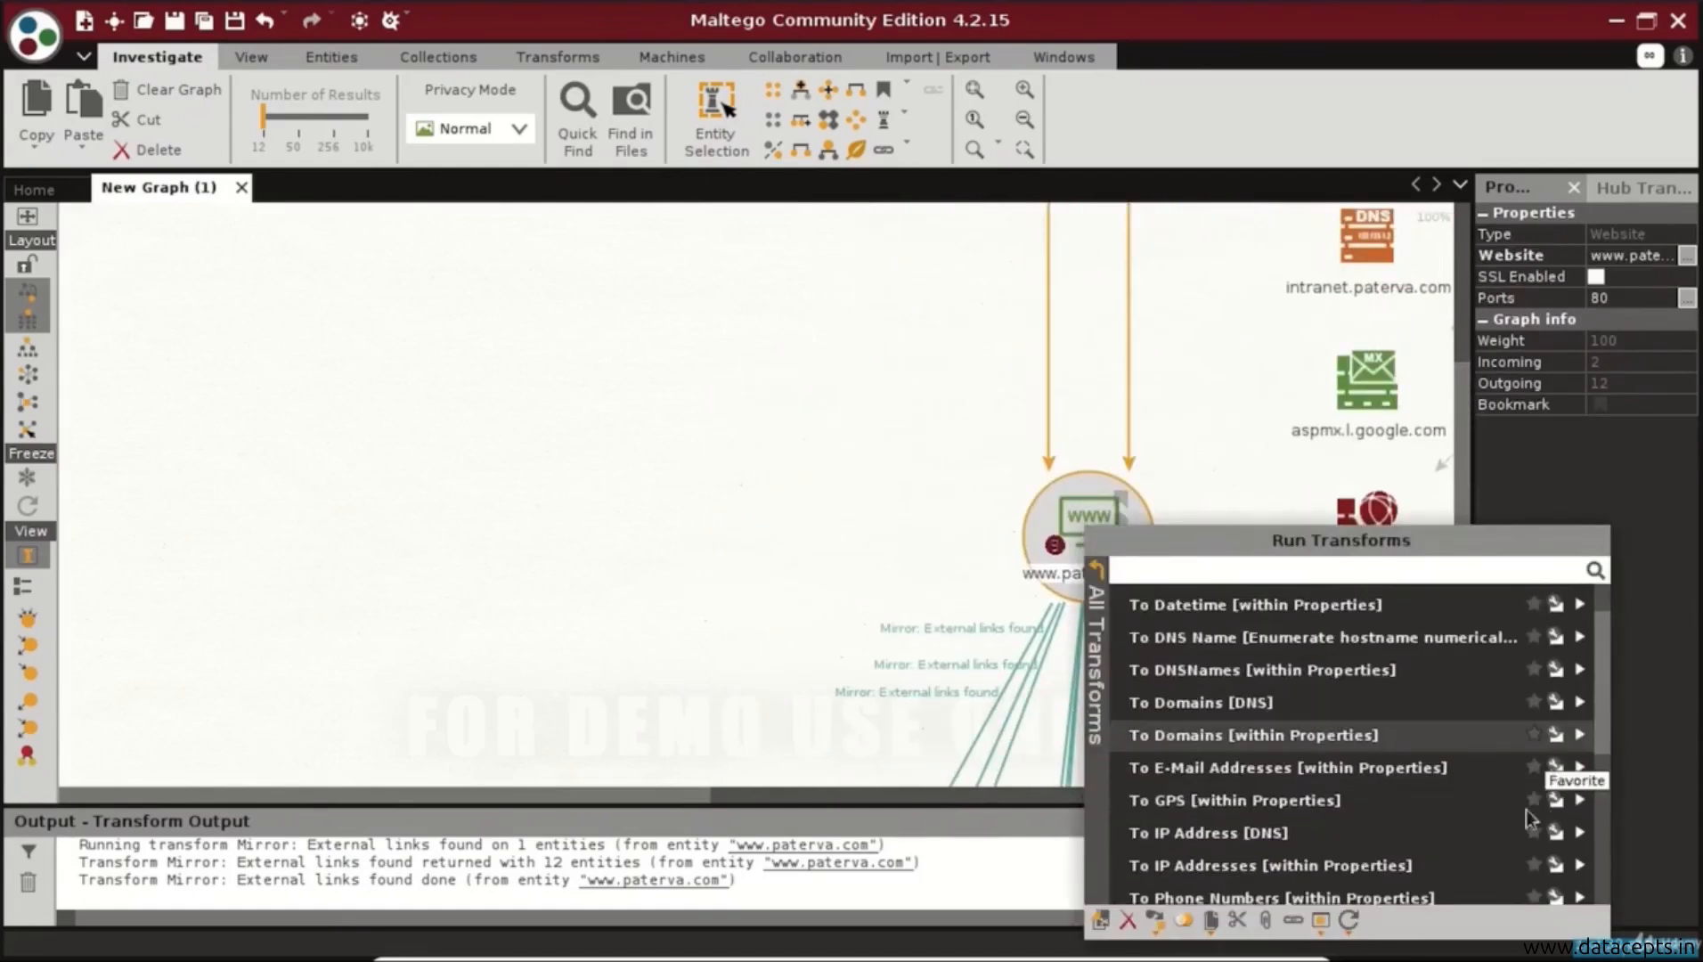
pyautogui.click(1580, 831)
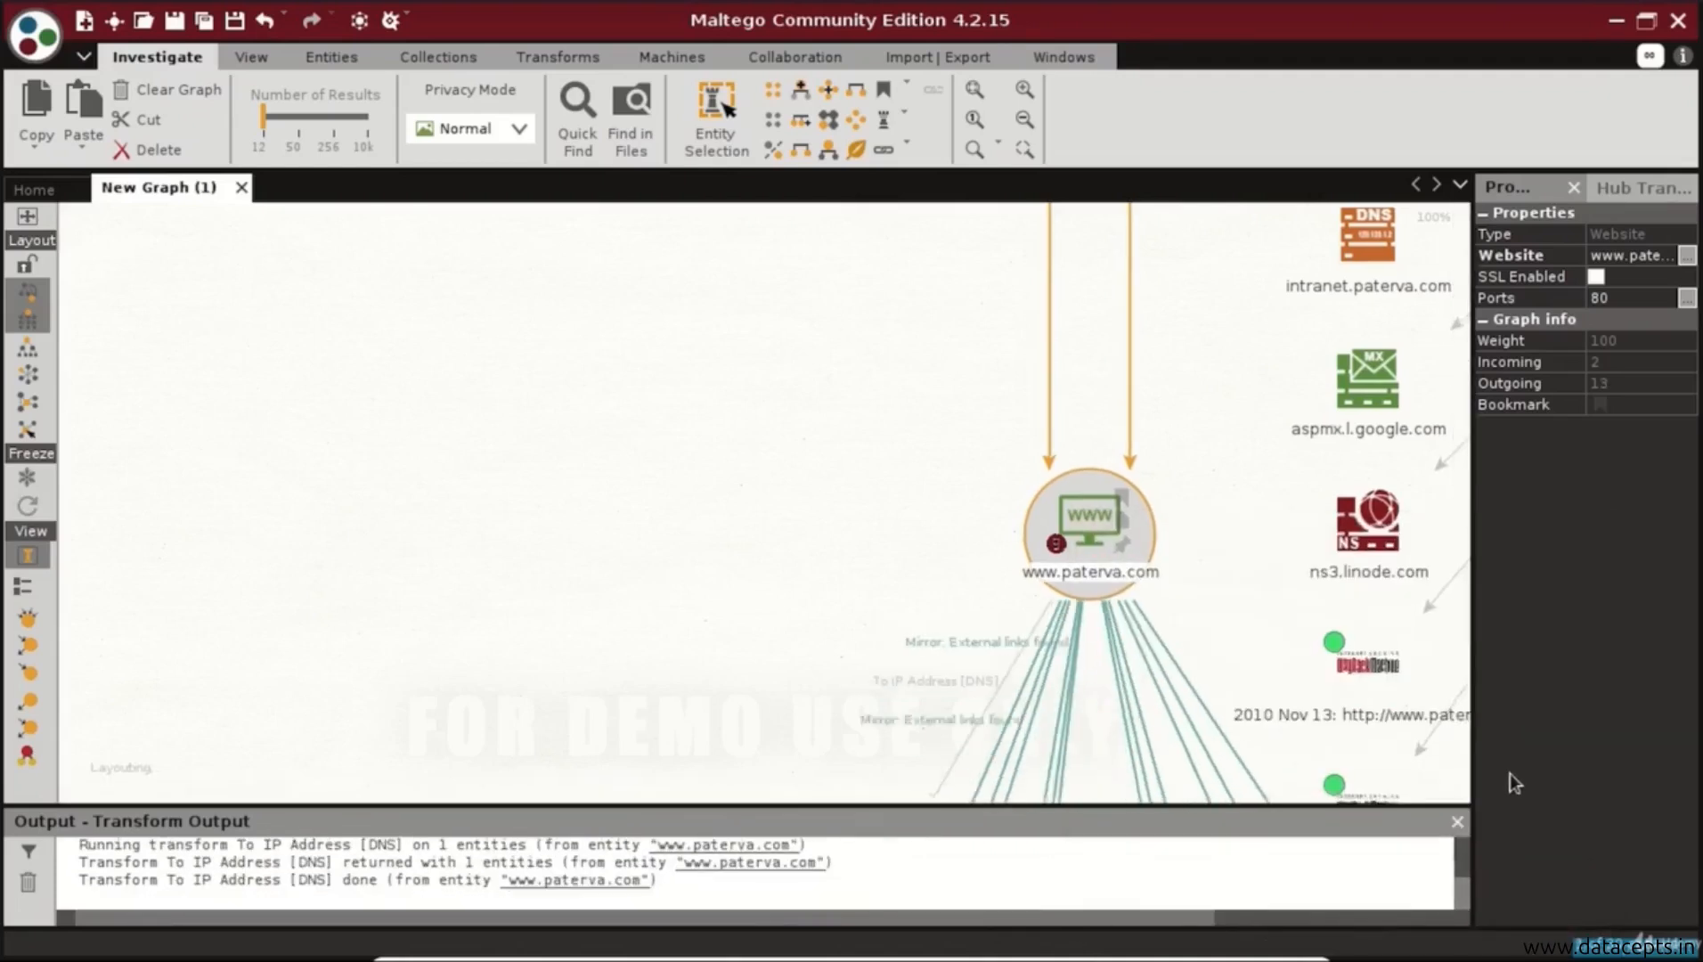
# Run the To Website using IP [Bing] and To Website mentioning IP [Bing] transforms on the website's 3.13.2.157 address.
pyautogui.moveTo(1460, 498); pyautogui.dragTo(1491, 724)
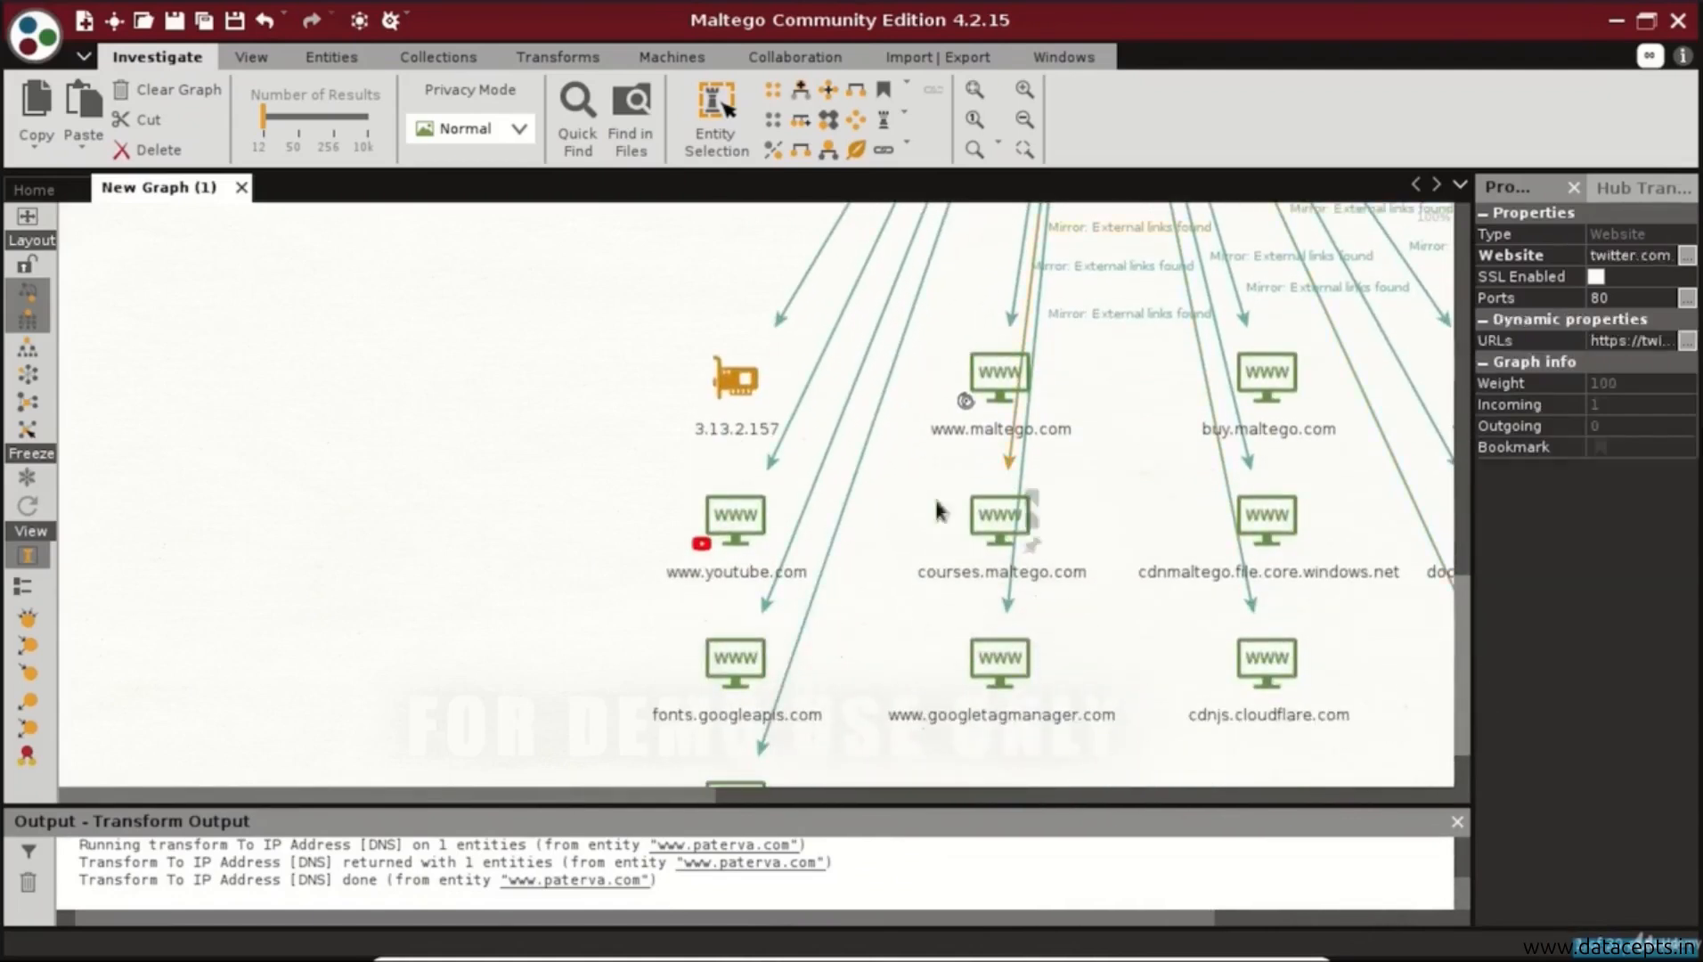
pyautogui.click(766, 424)
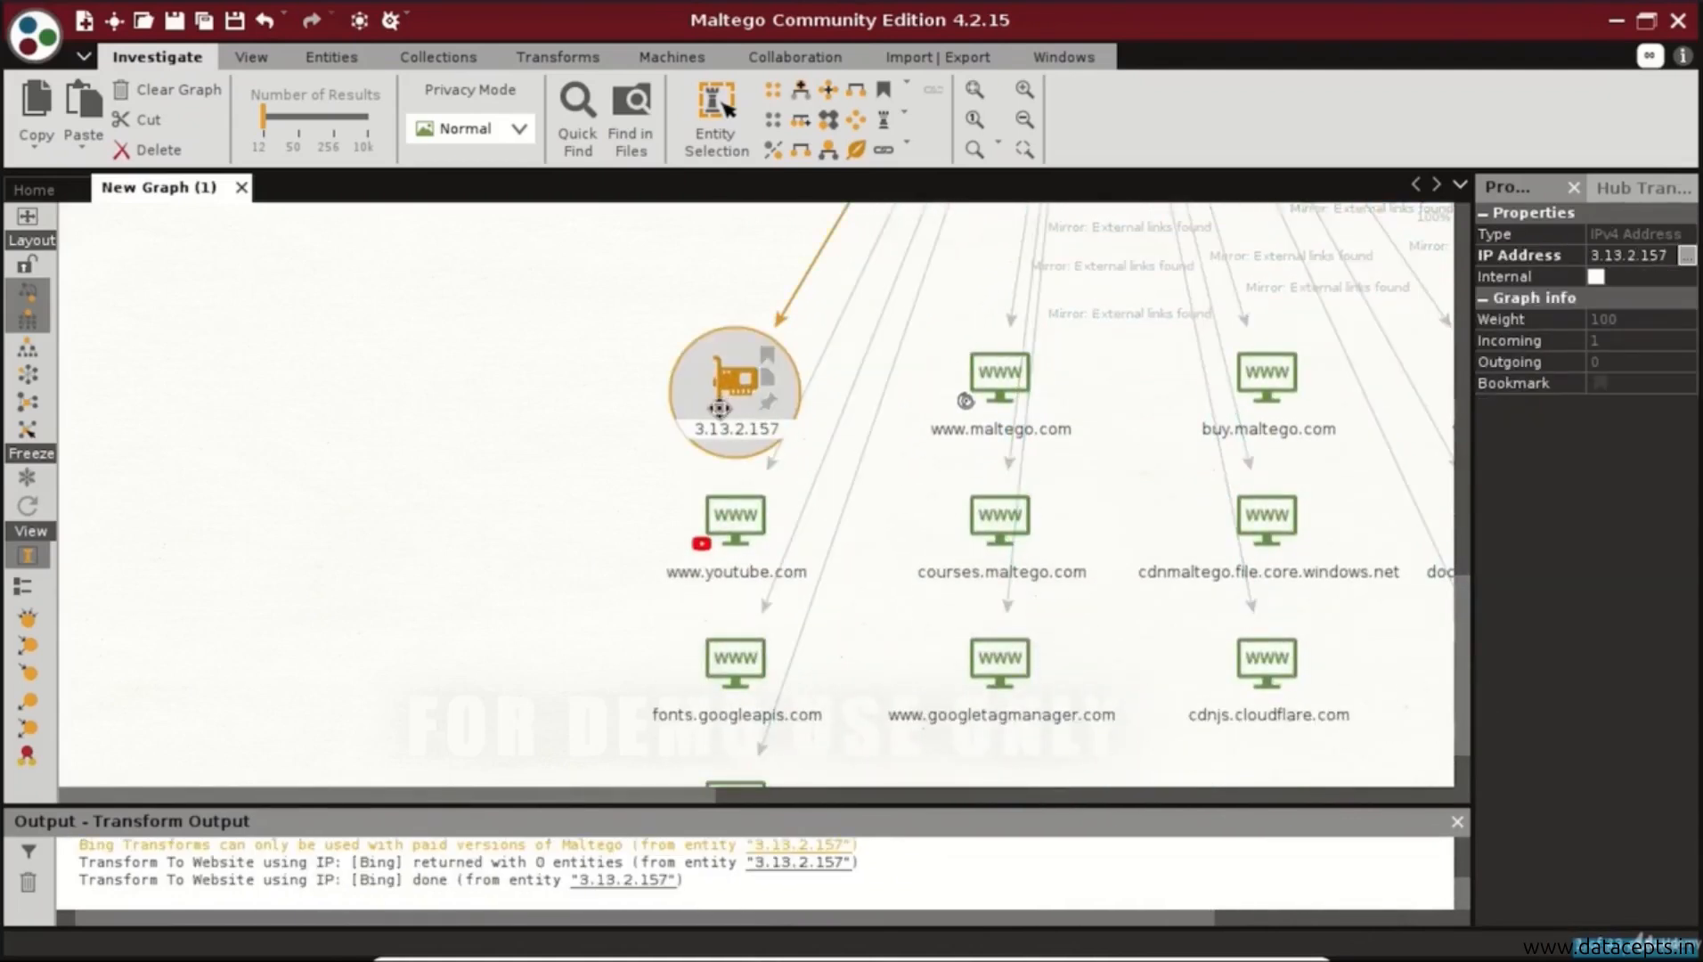
pyautogui.click(1000, 378)
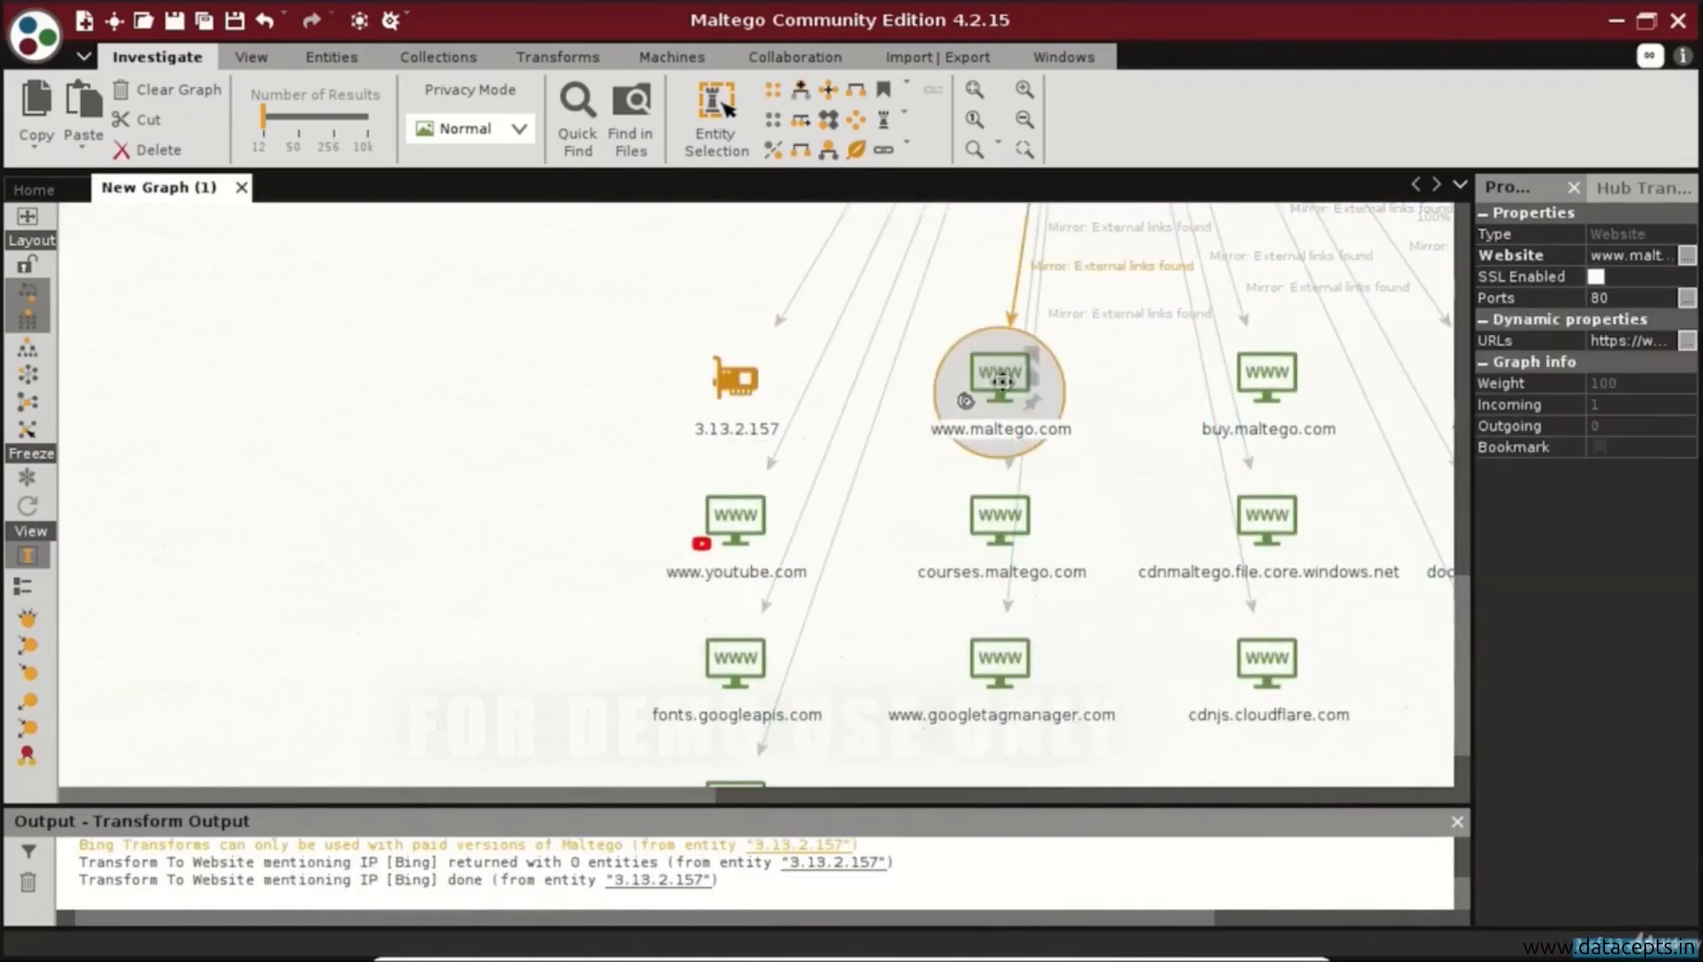
# Run the To Domains [DNS] transform on the secure.paterva.com DNS name and look over the whole graph.
pyautogui.moveTo(1462, 668); pyautogui.dragTo(1462, 470)
pyautogui.moveTo(948, 797); pyautogui.dragTo(1158, 797)
pyautogui.scroll(5, 1114, 638)
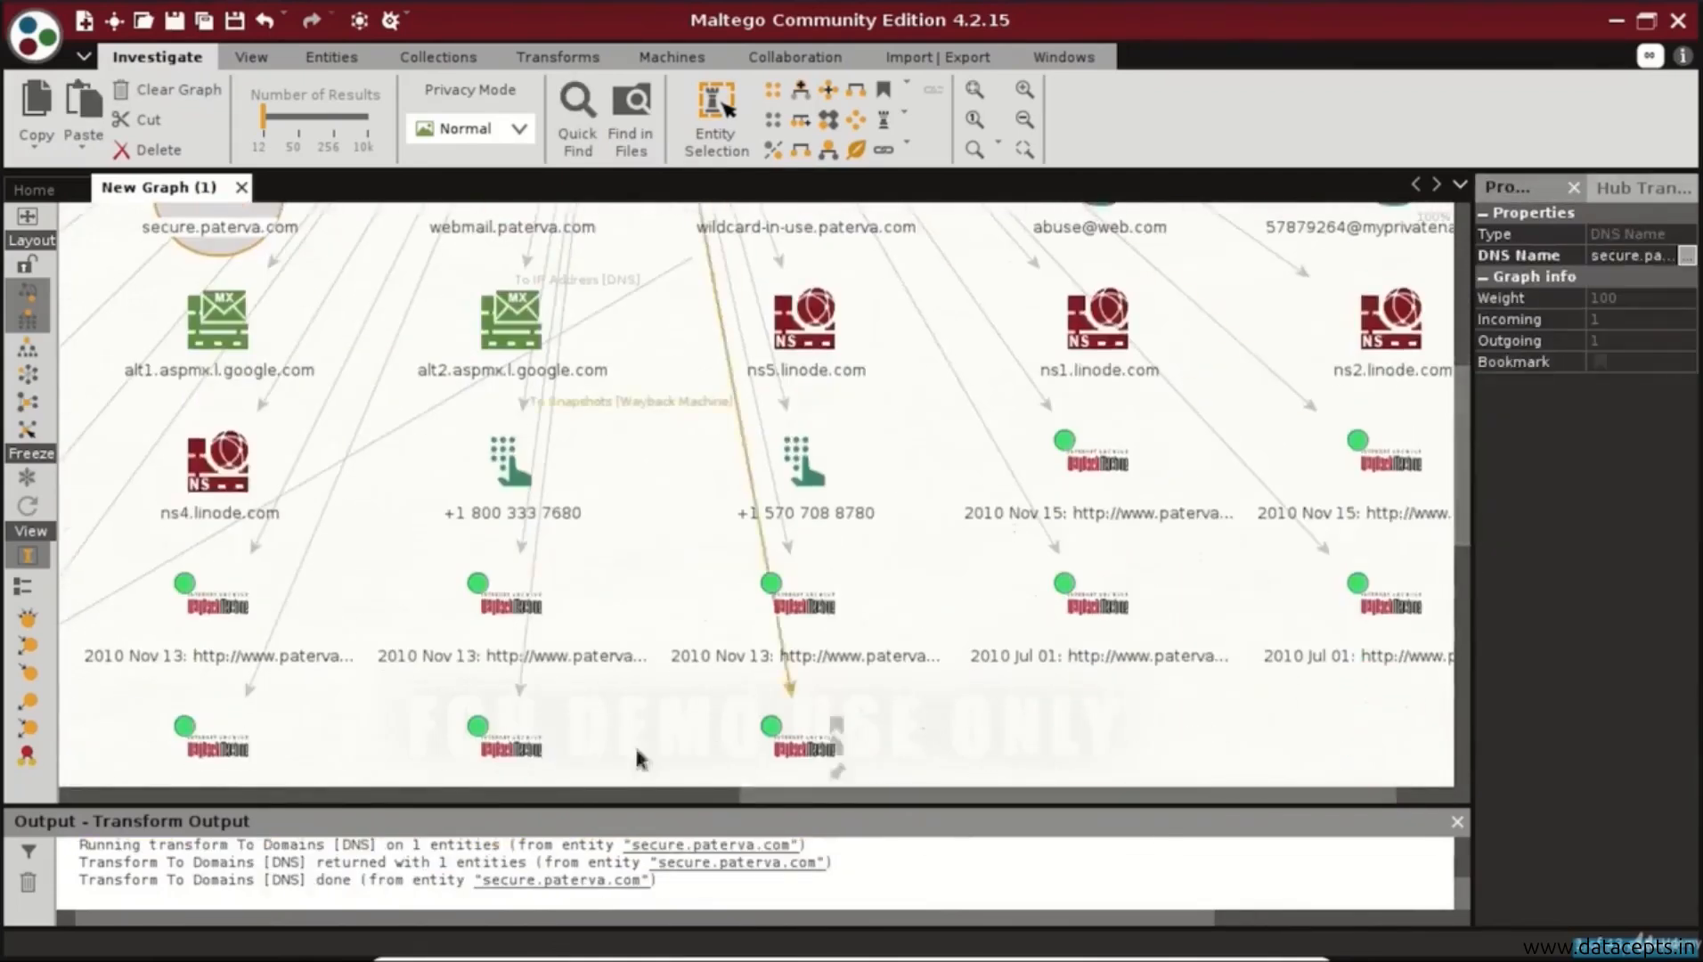
pyautogui.hscroll(-5, 635, 742)
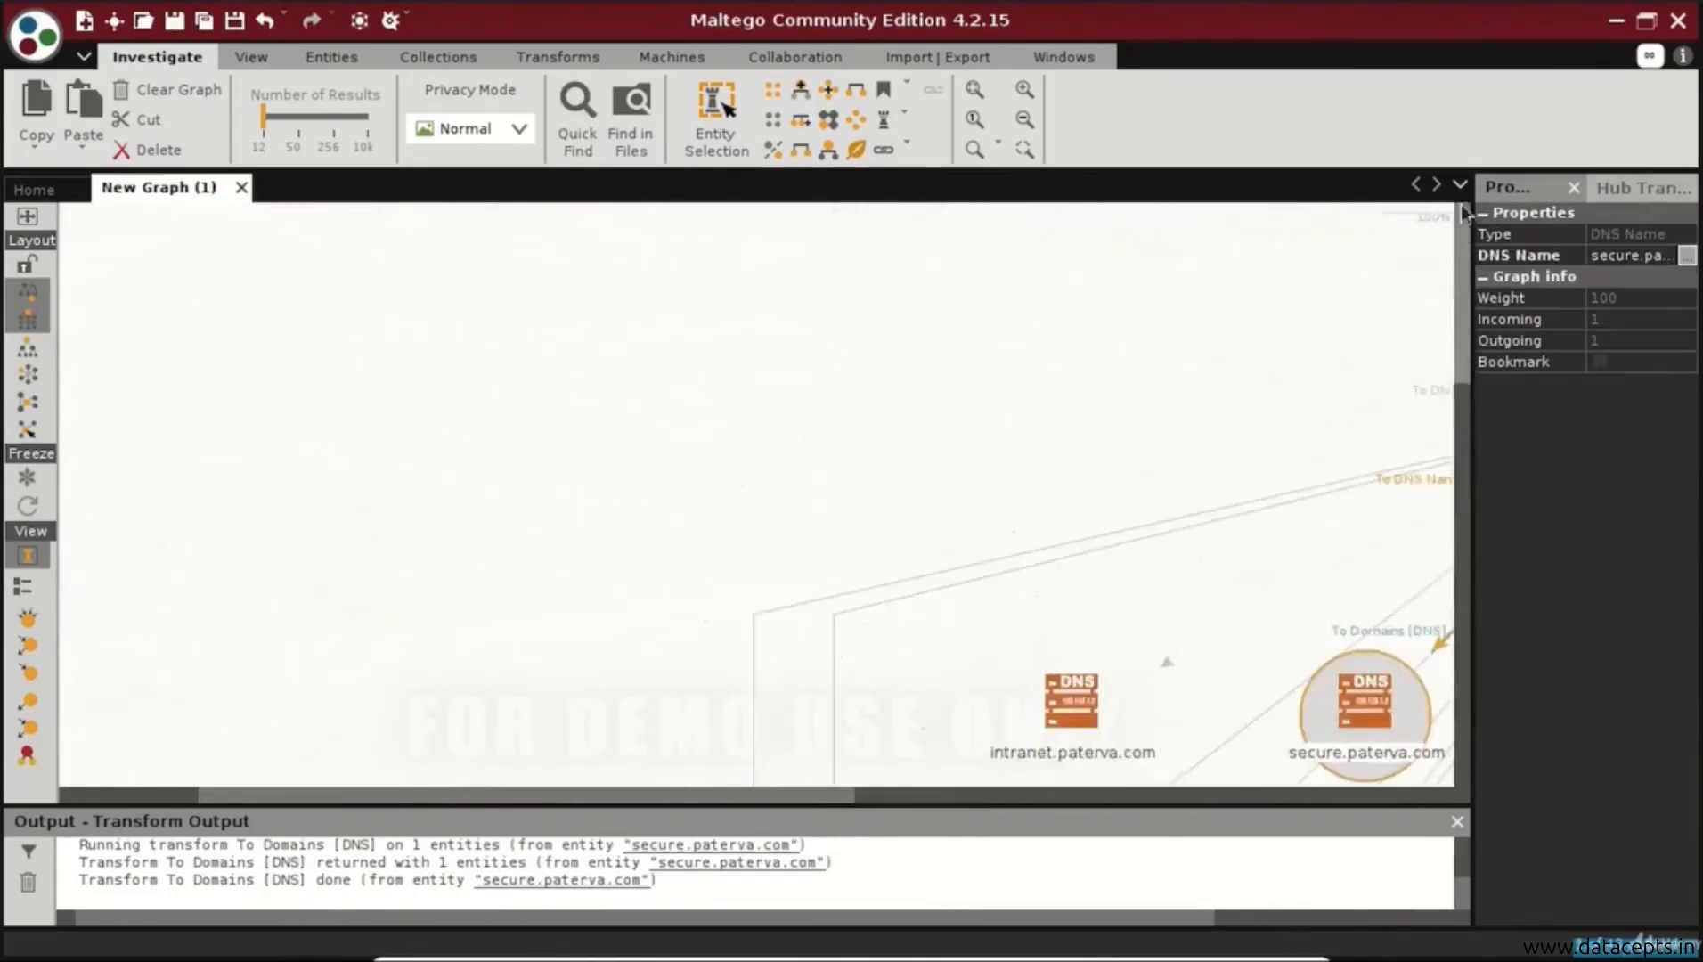
pyautogui.click(1333, 617)
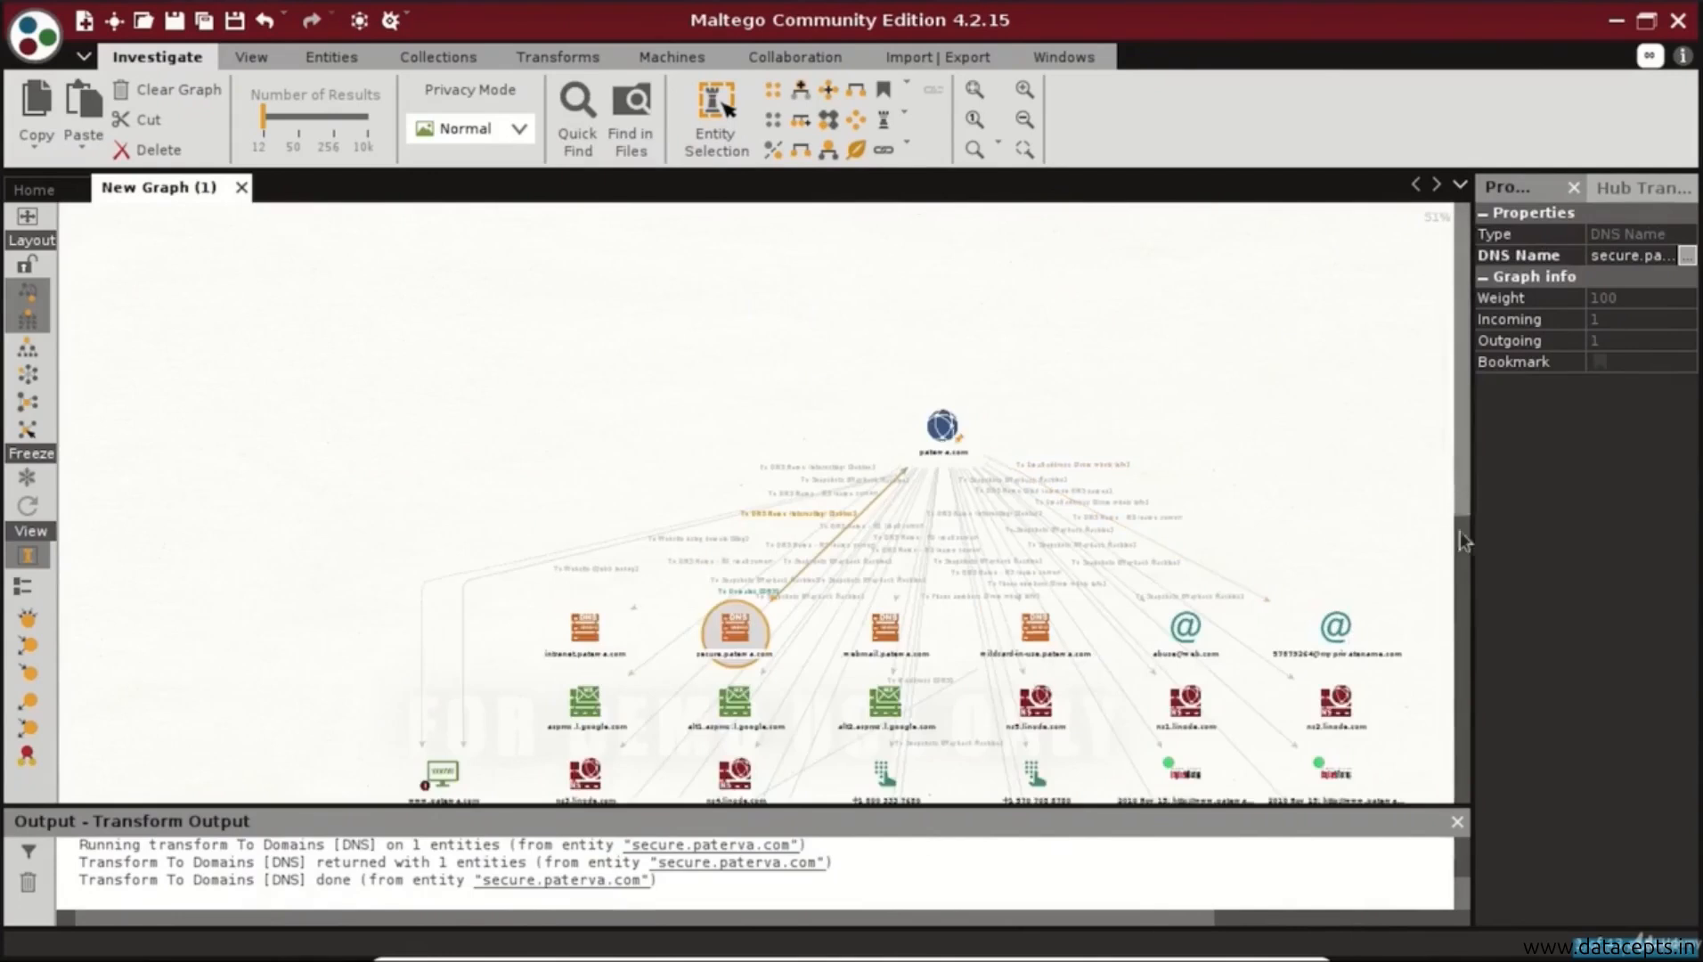
pyautogui.moveTo(1460, 531); pyautogui.dragTo(1452, 773)
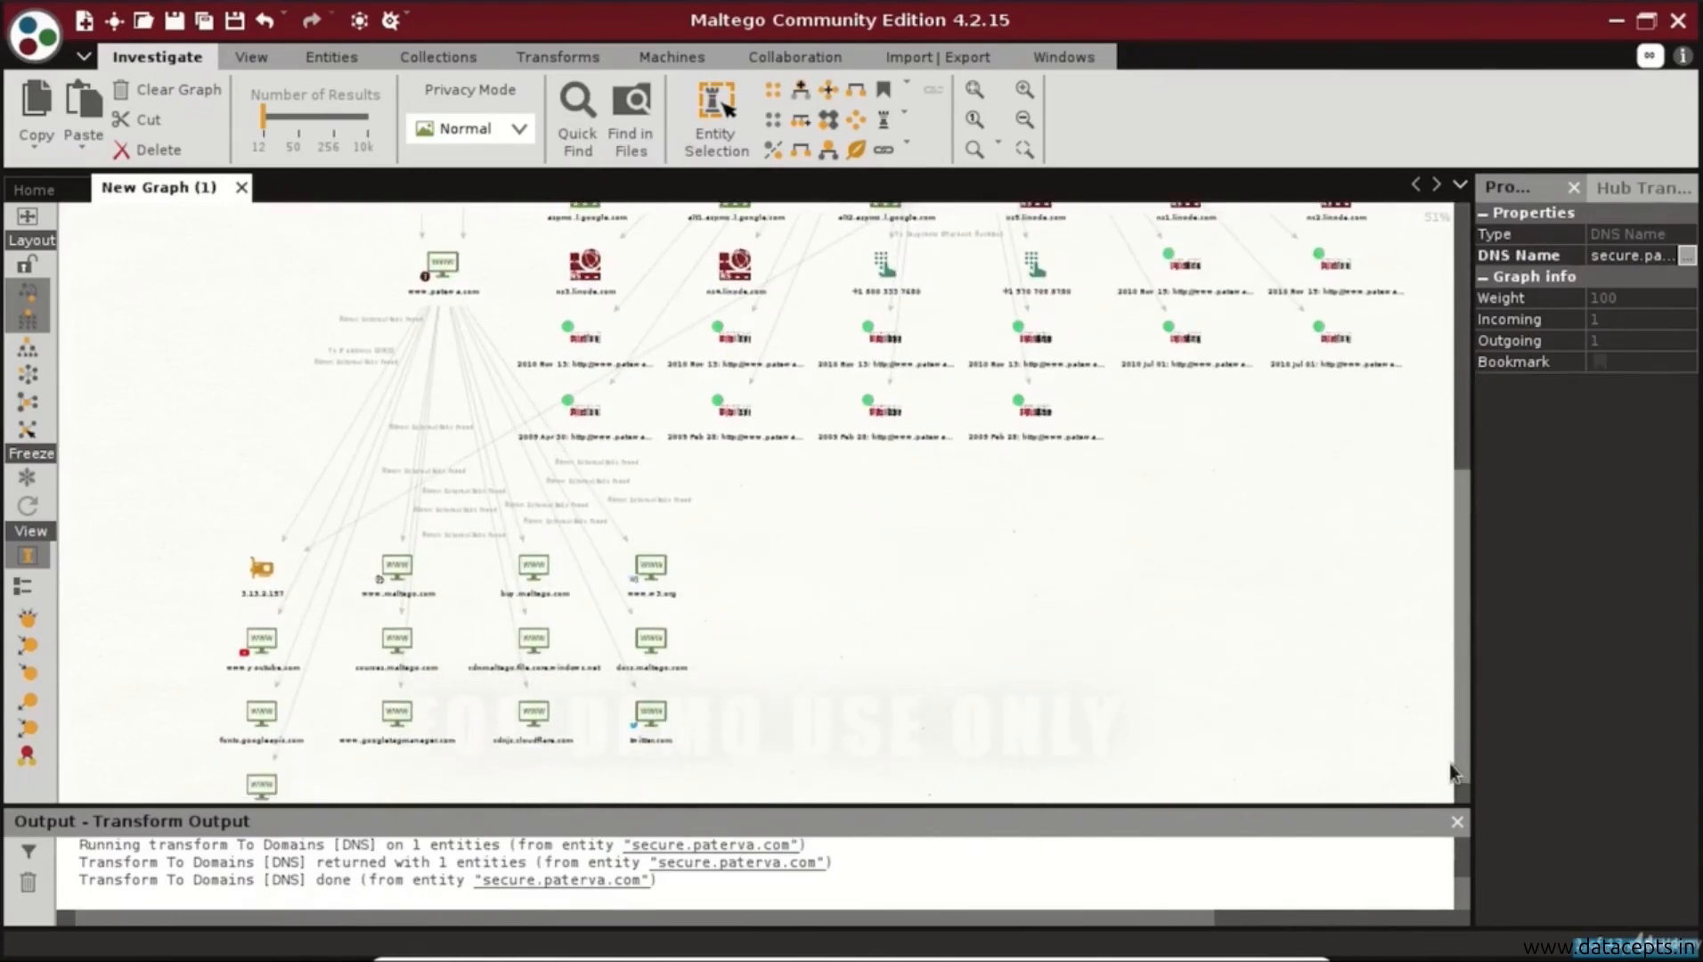